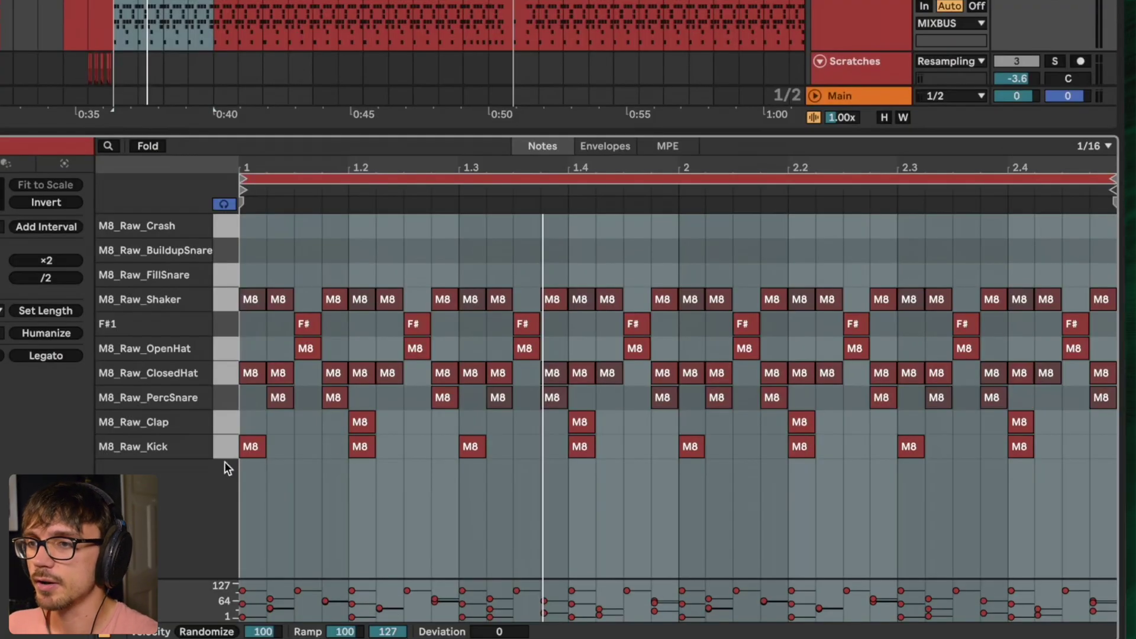
Step: Audition a kick and a clap note, and delete every F#1 note from the first drop clip of the Main Kit
left_click(373, 498)
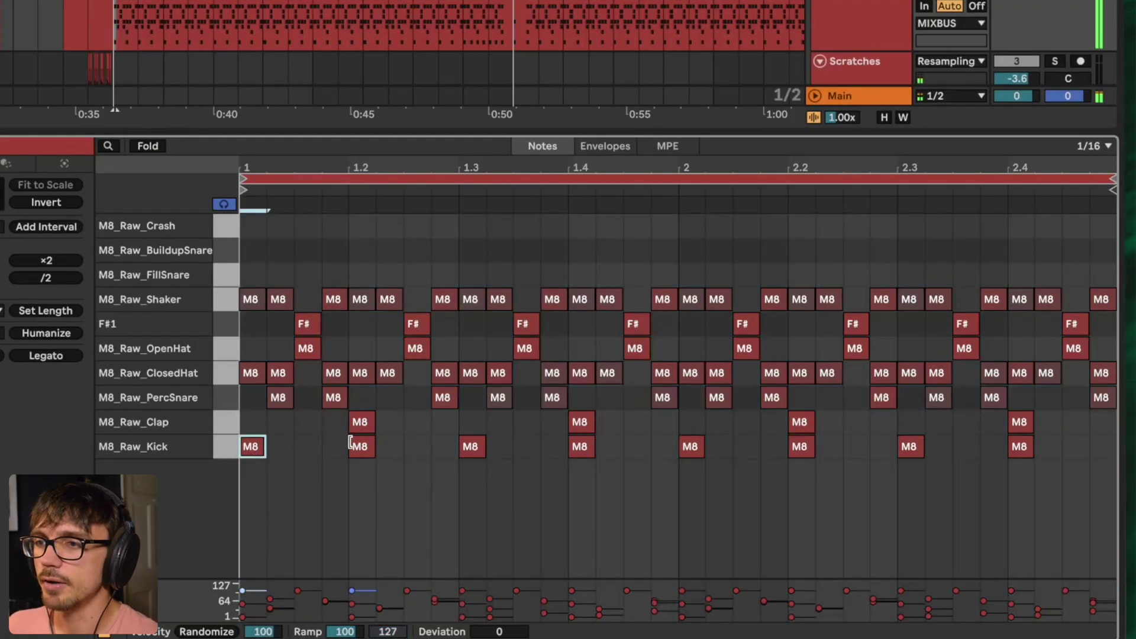
left_click(370, 421)
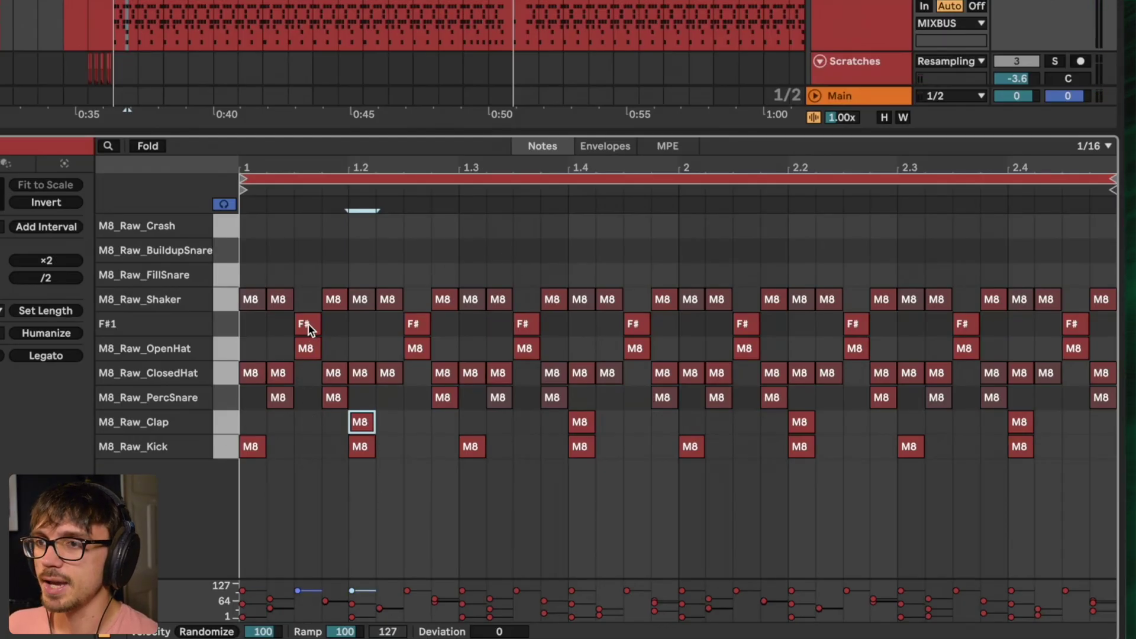
left_click(229, 326)
key("Delete")
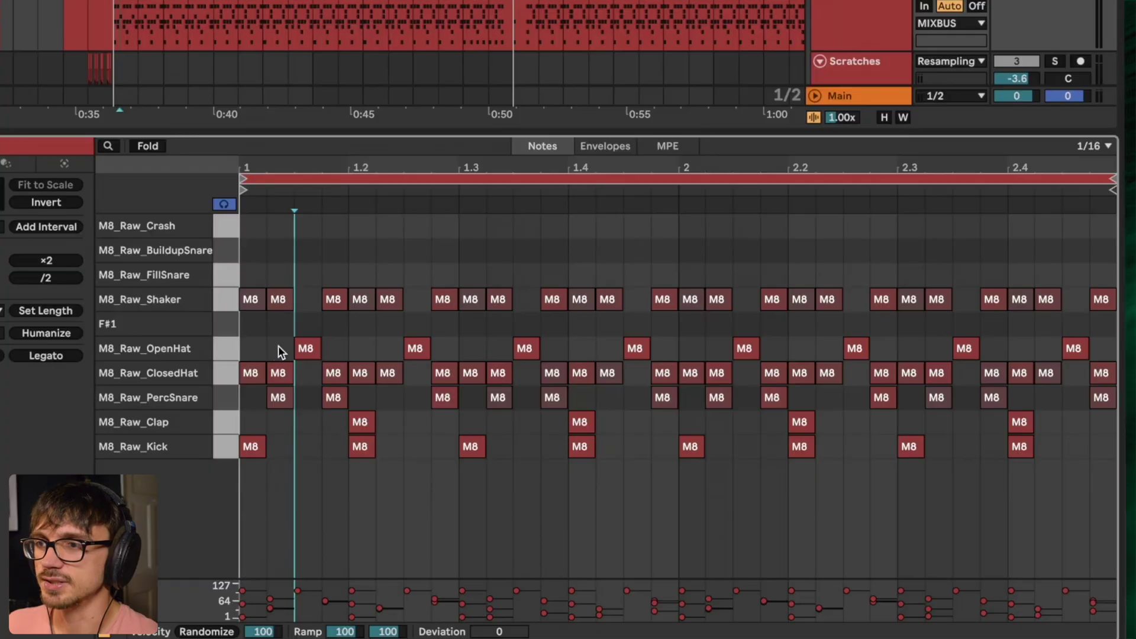
Step: Audition an open hat note, and go through the closed hat, shaker and perc snare rows by selecting all their notes
left_click(309, 348)
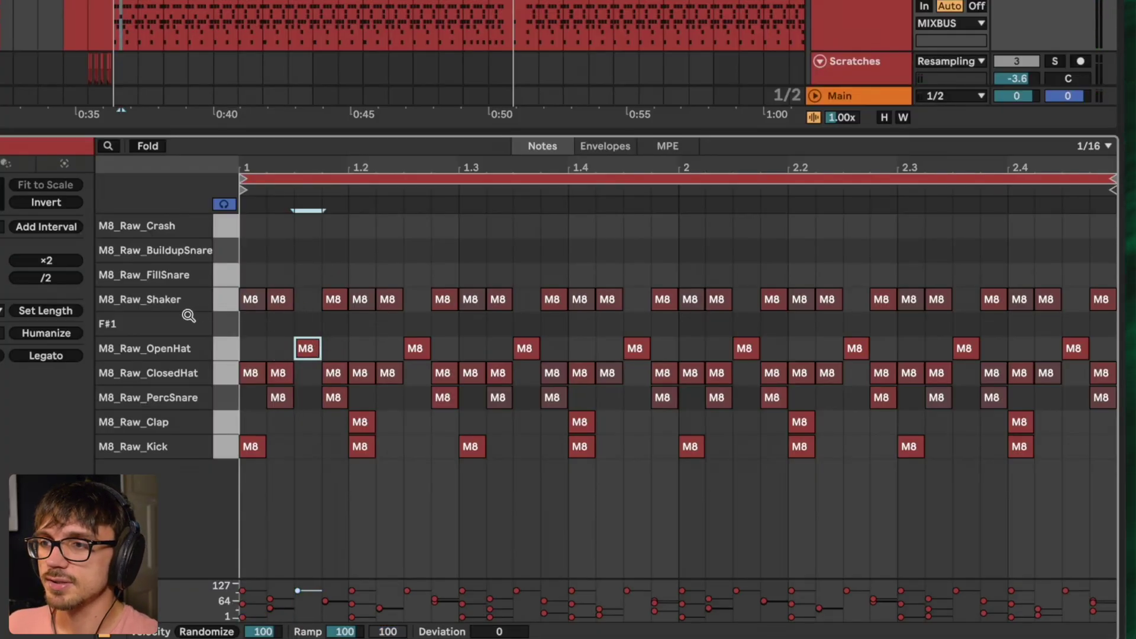
left_click(218, 375)
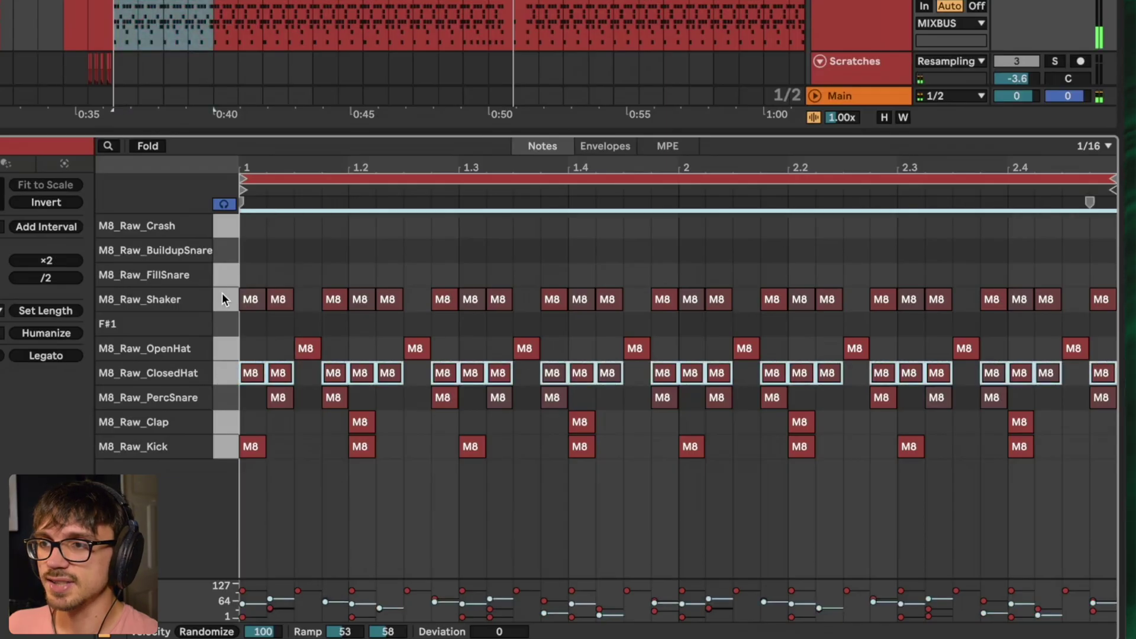
left_click(222, 293)
left_click(226, 398)
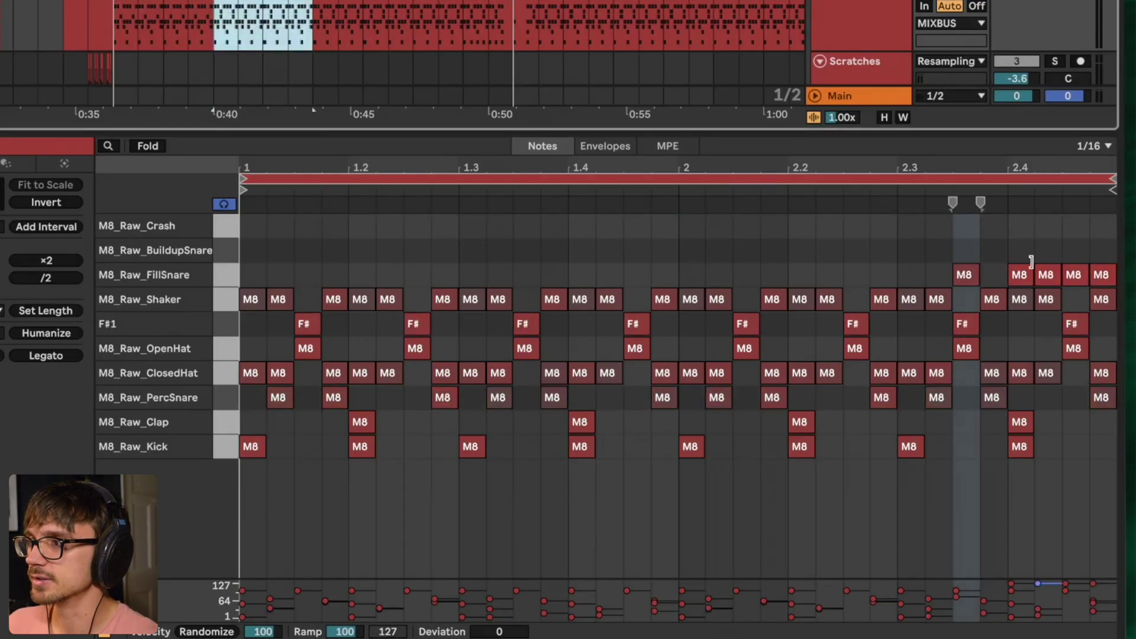
Step: Step through the fill snare notes at the end of the second drop clip and play back the fill
key("alt+Right")
key("alt+Right")
key("alt+Right")
key("alt+Right")
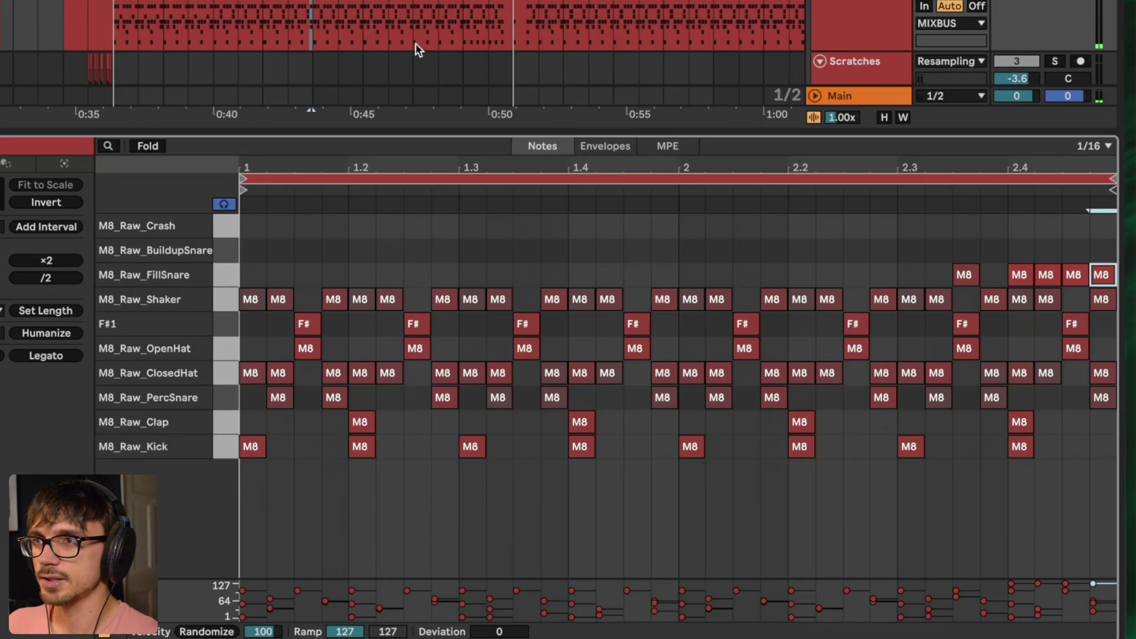
key("space")
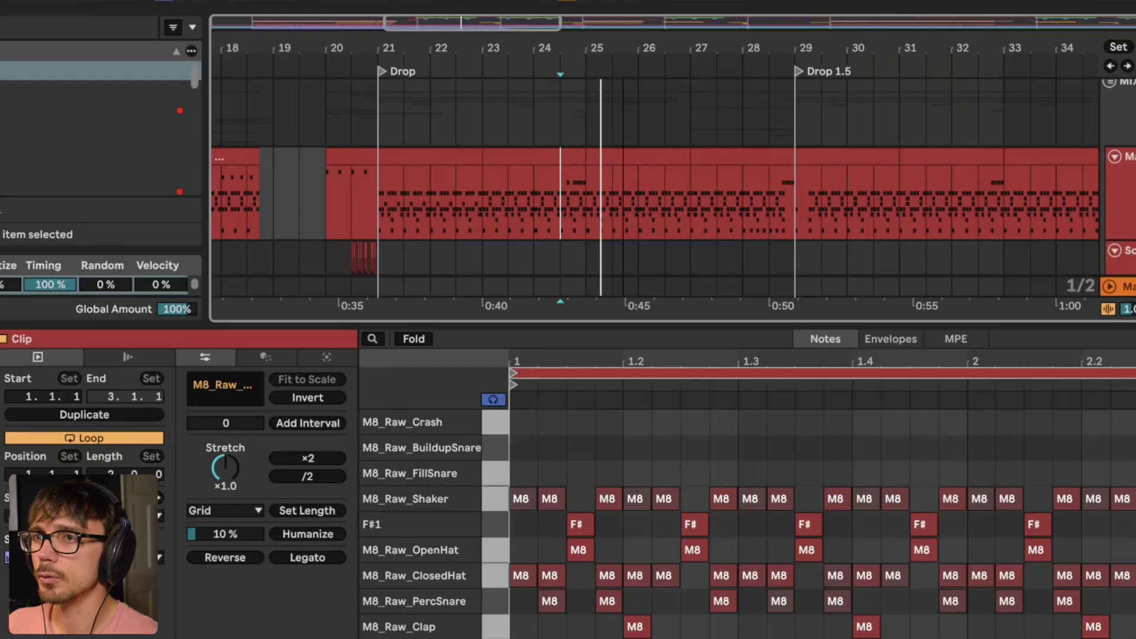
Step: Select the opening drop clip, mark out bars 21 to 25 across the tracks, and highlight the section up to the Drop 1.5 marker
scroll(362, 158, "left", 5)
left_click(373, 158)
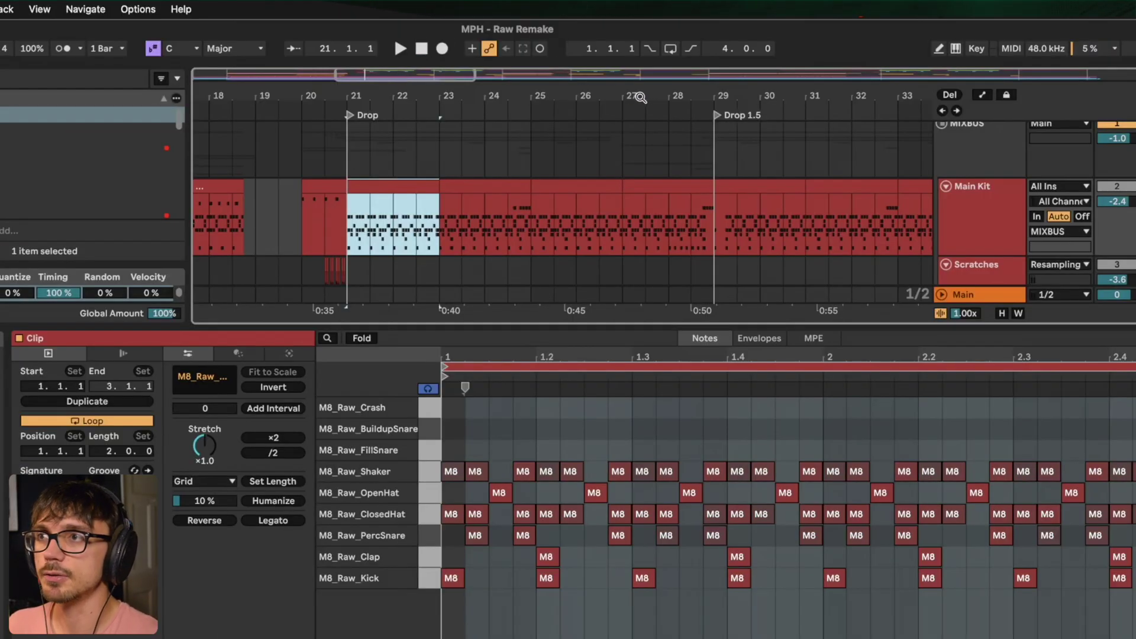
left_click_drag(640, 97, 513, 92)
scroll(396, 191, "left", 2)
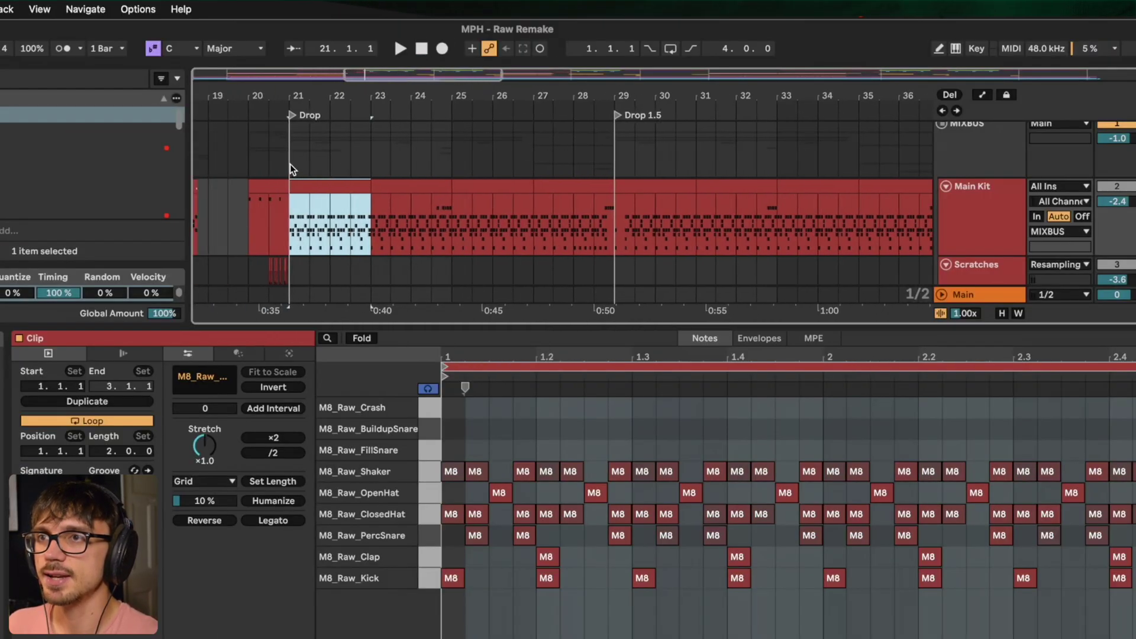
left_click_drag(290, 165, 444, 158)
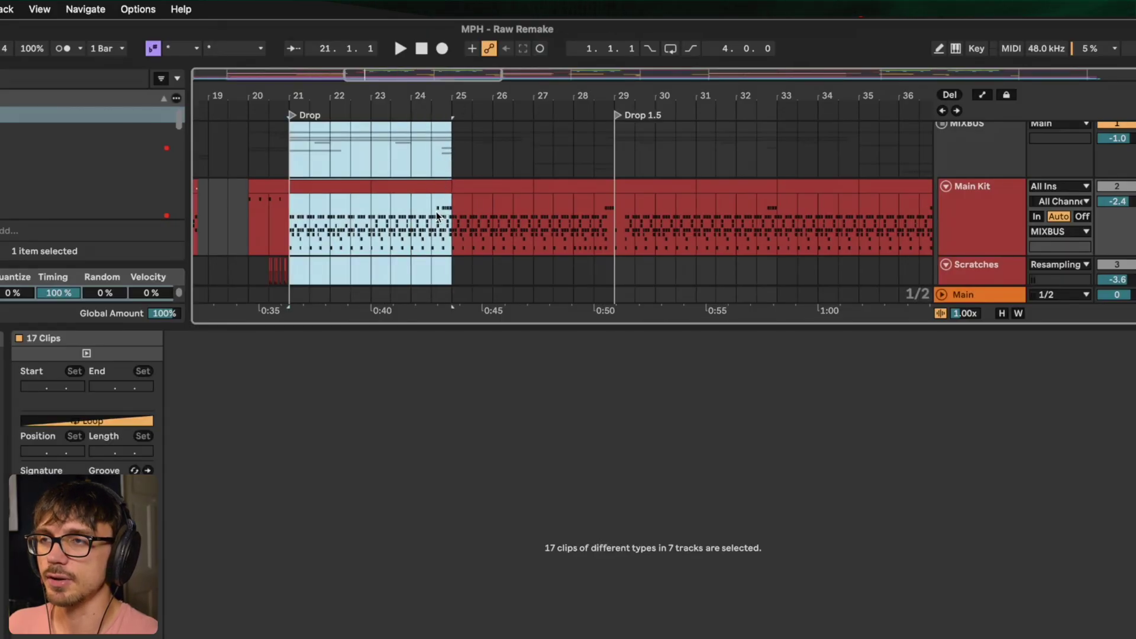
left_click_drag(457, 158, 615, 159)
Step: Play the Main Kit drums from bar 28 into the Drop 1.5 marker, and stop playback
left_click(575, 228)
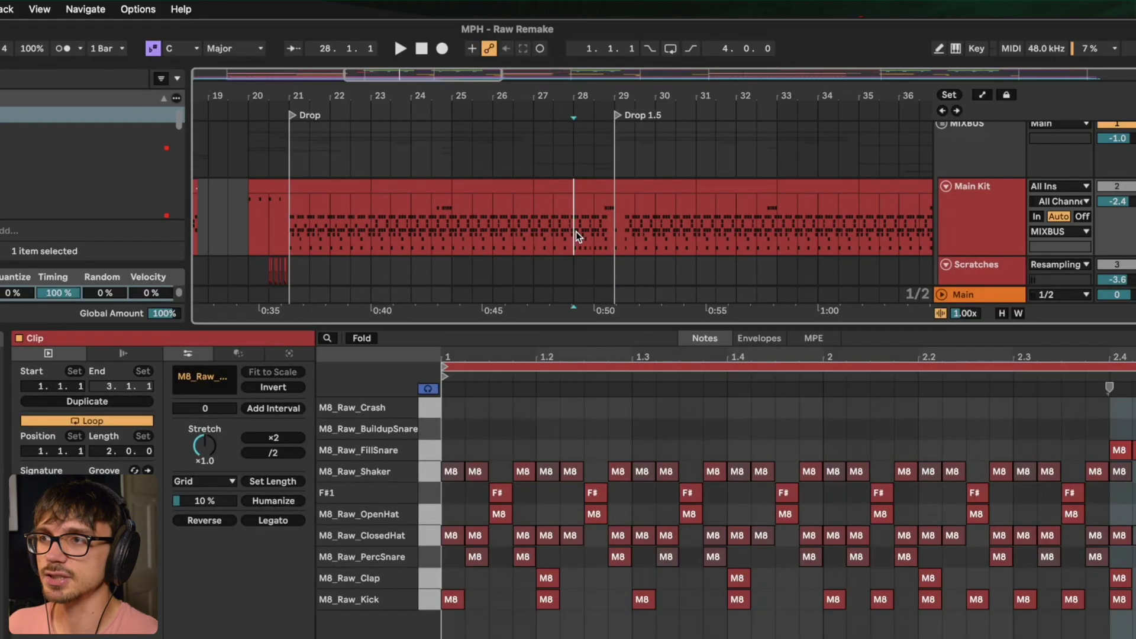
scroll(533, 213, "right", 2)
key("space")
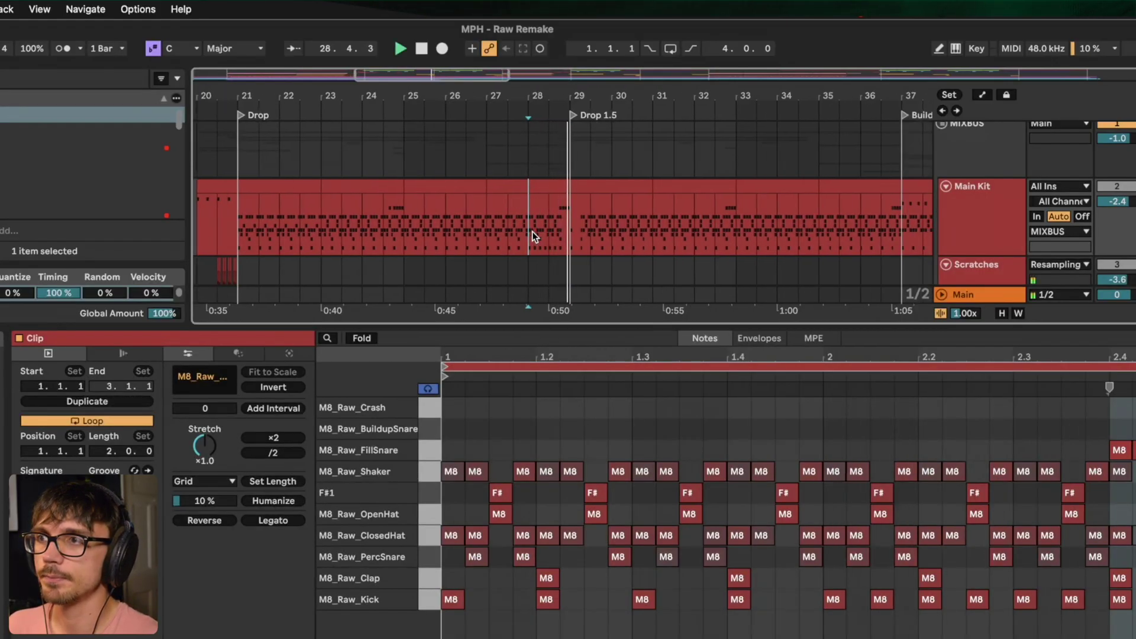
key("space")
Step: Return to the opening drop clip of the Main Kit and select all of its shaker notes
left_click_drag(645, 90, 625, 154)
left_click_drag(368, 213, 409, 217)
left_click_drag(412, 94, 340, 44)
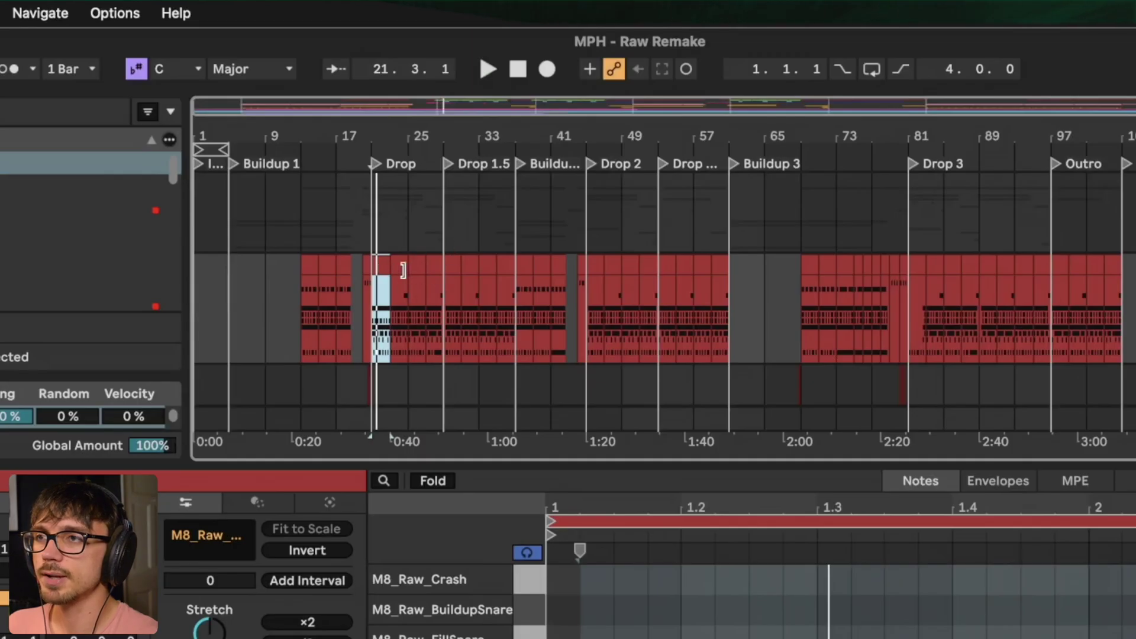
left_click(347, 174)
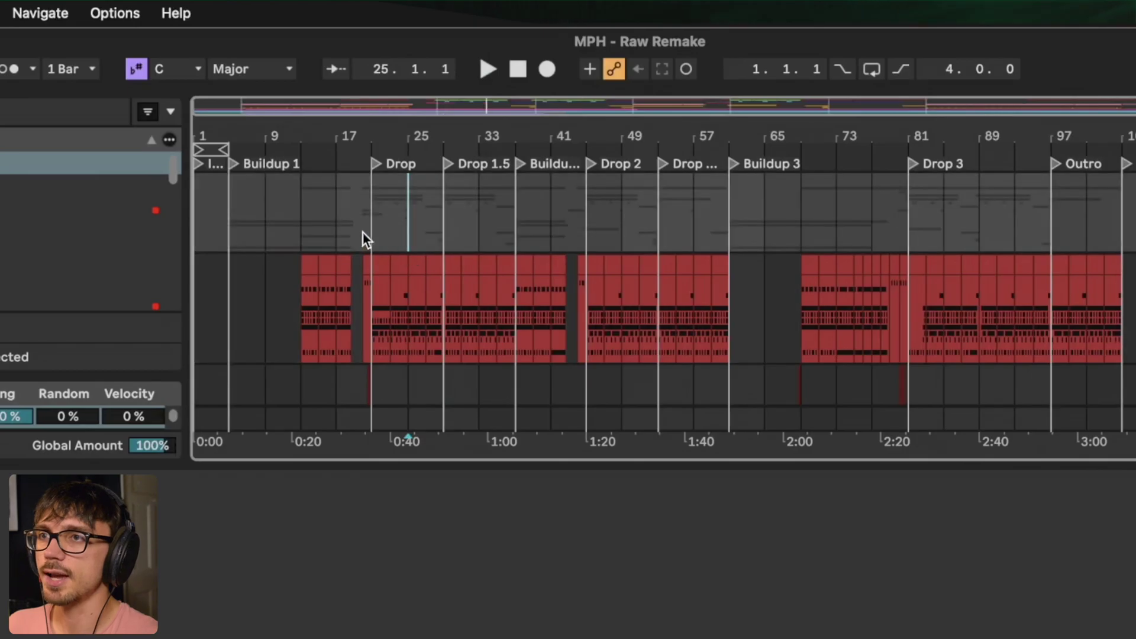
left_click(315, 164)
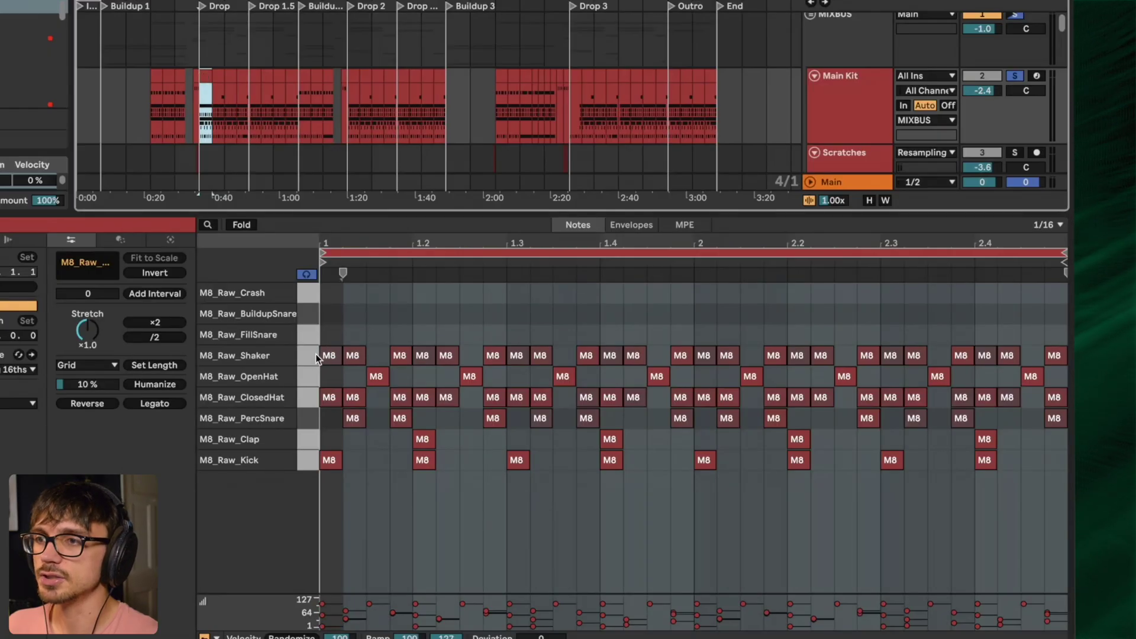
left_click(315, 354)
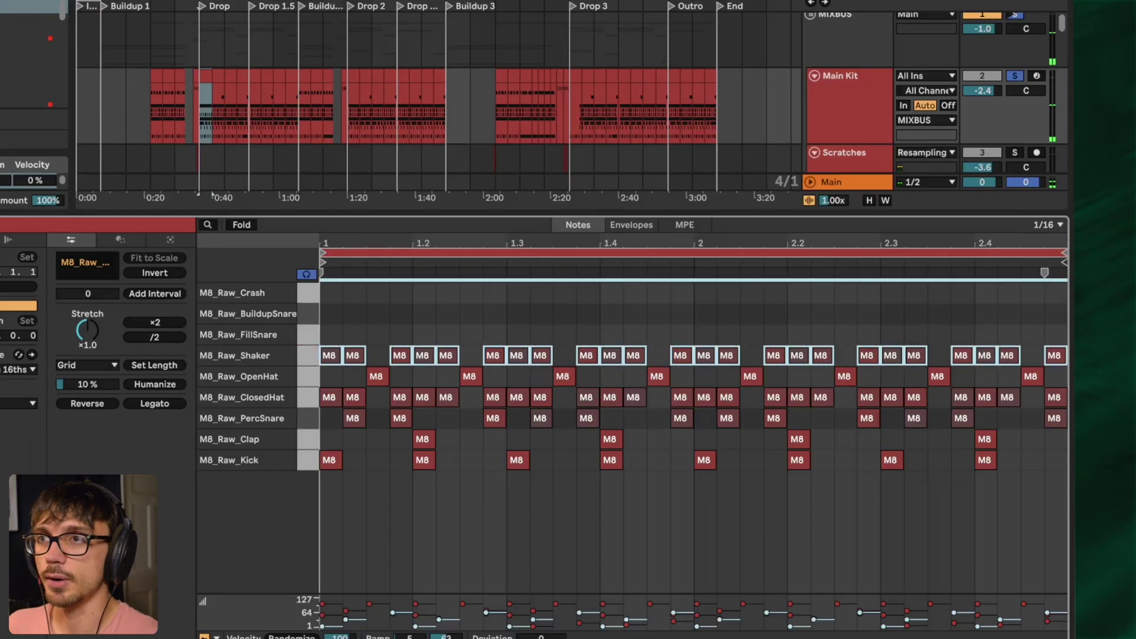
Step: Compare the note pattern of the opening Drop 2 clip with that of the first Drop clip
scroll(570, 77, "up", 5)
scroll(570, 77, "up", 3)
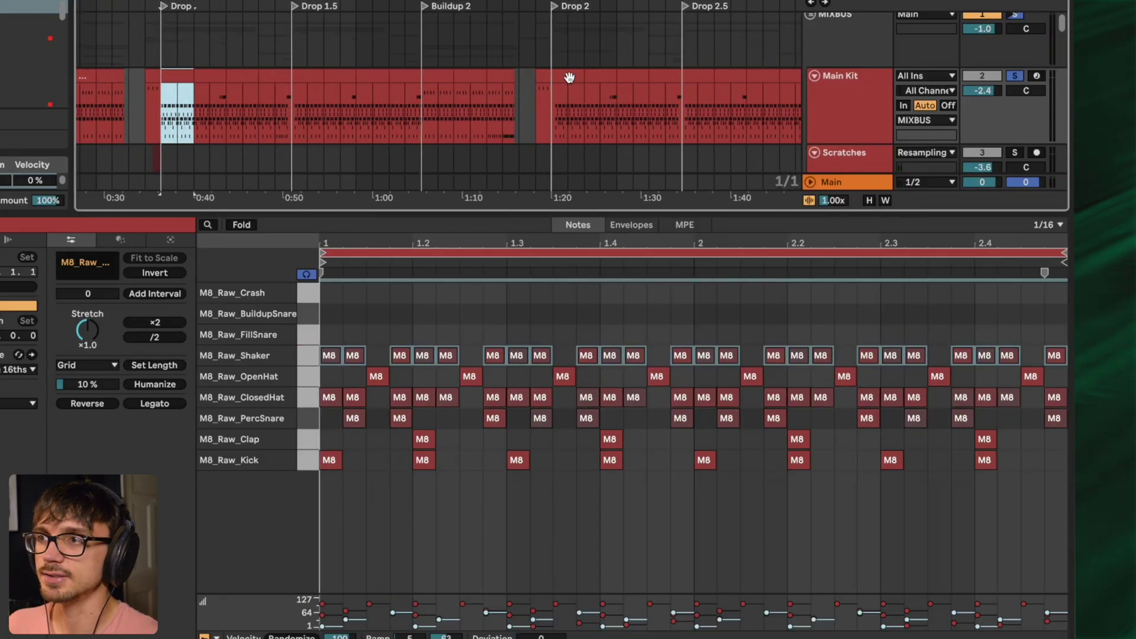
left_click(570, 76)
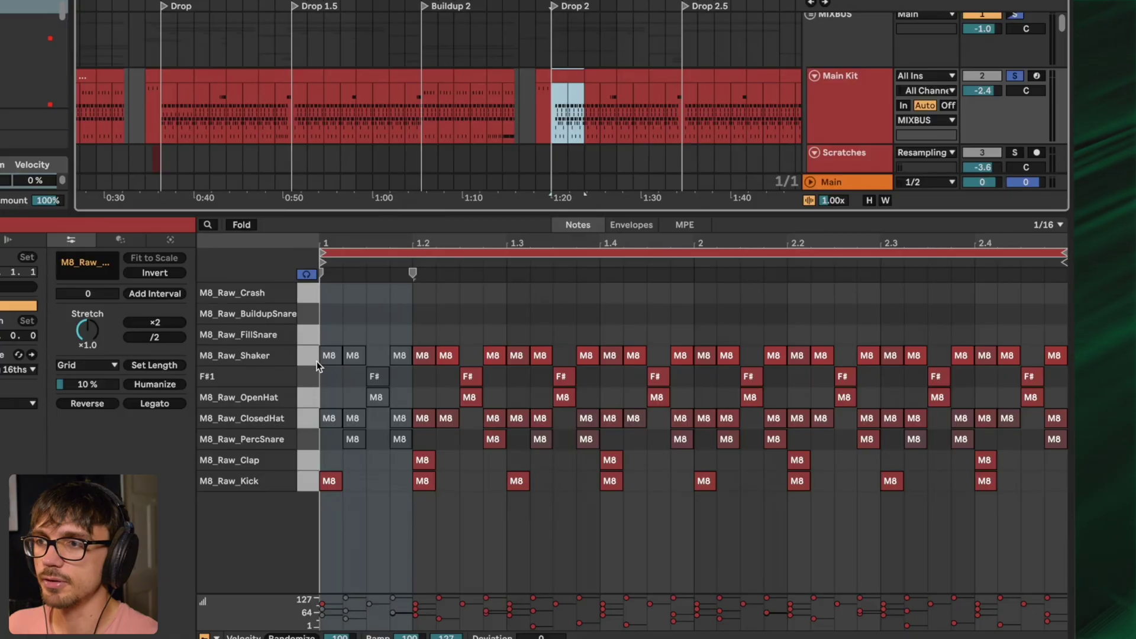
left_click(178, 77)
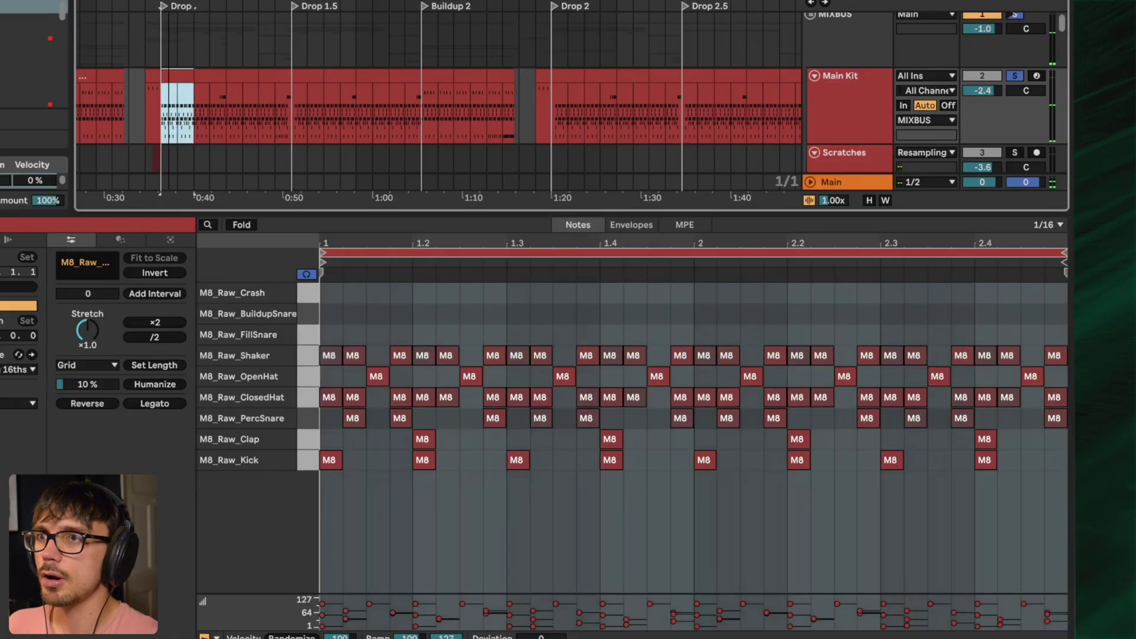
Step: Loop the first two Main Kit clips of the Drop from bar 21 for four bars, and play the opening clip of Drop 2
scroll(209, 61, "down", 1)
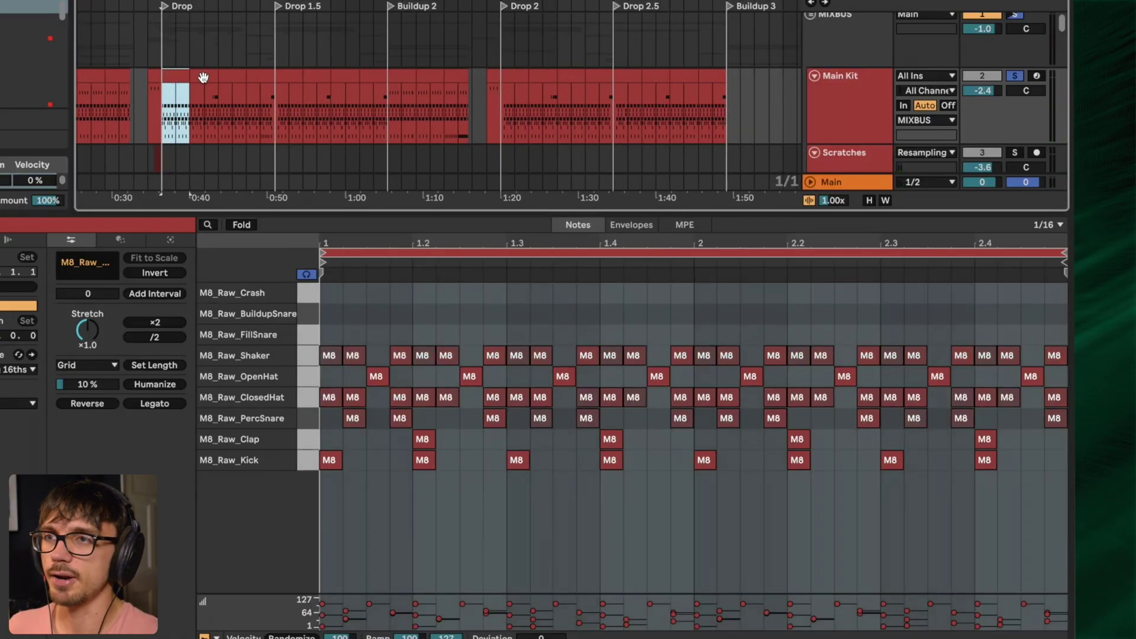
left_click(517, 79, "shift")
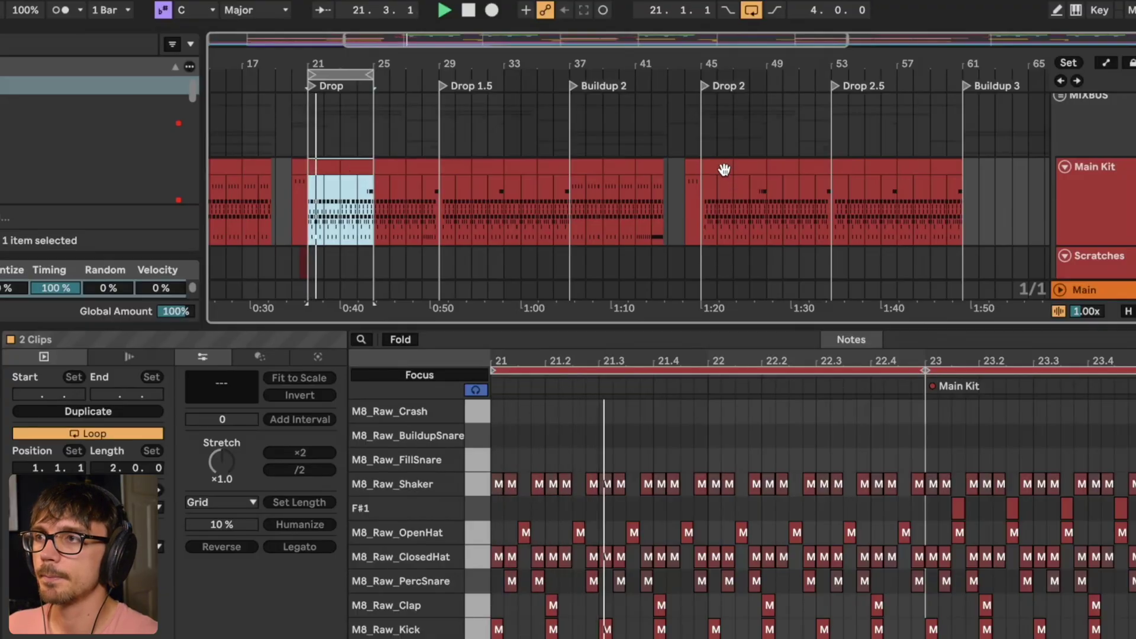
left_click(723, 170)
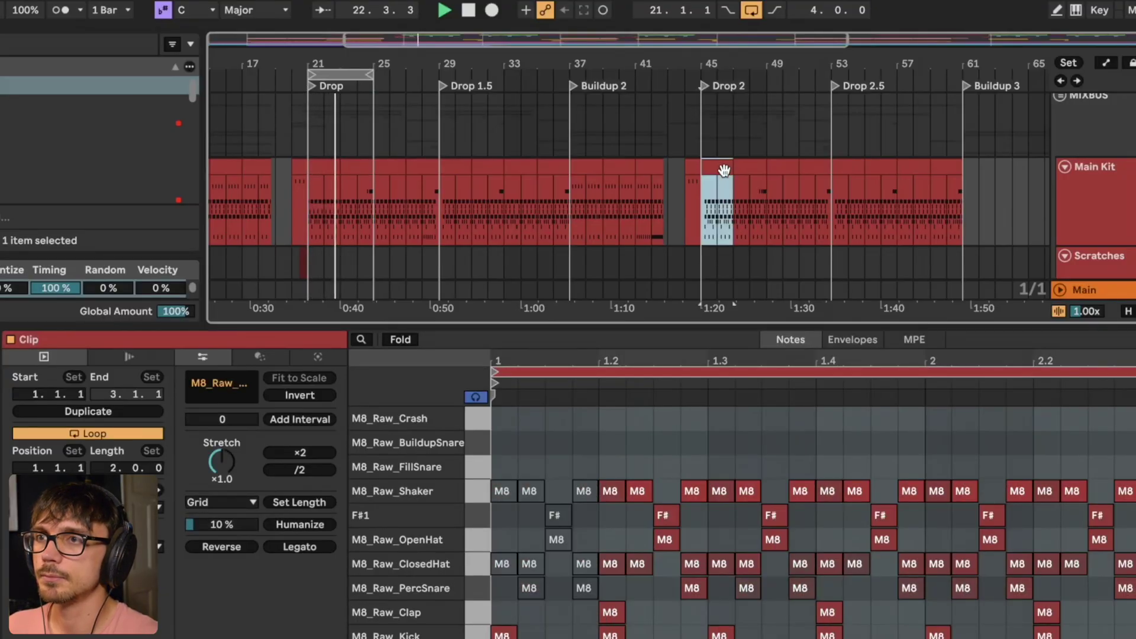
key("space")
key("space")
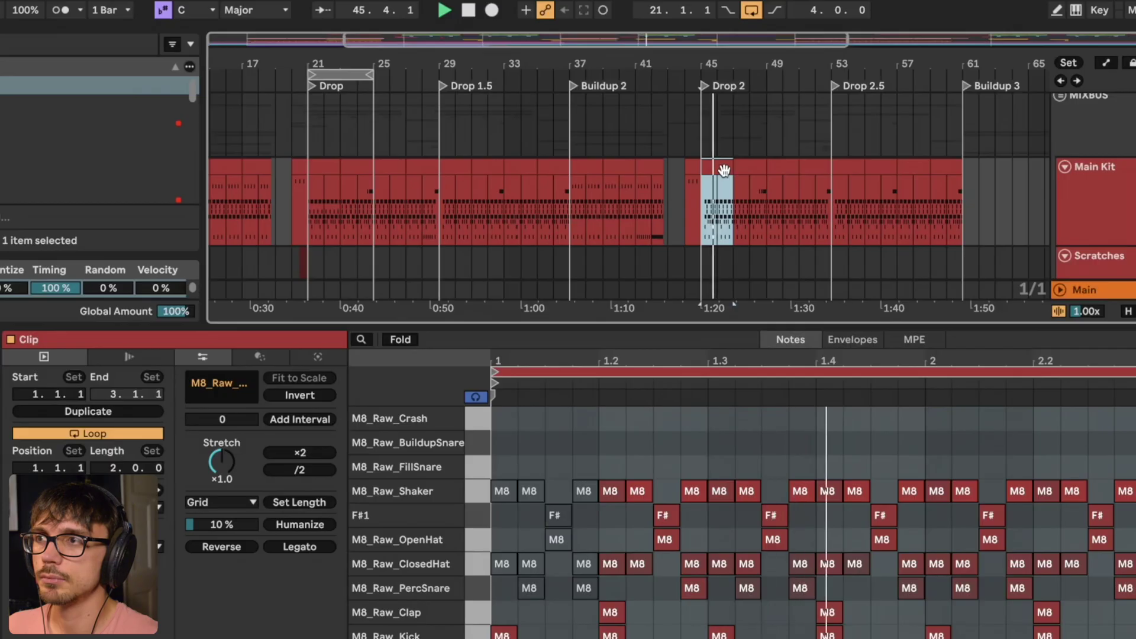
Step: Play the first Drop clip from its start to hear its hat pattern against Drop 2, and stop playback
left_click(330, 167)
key("space")
key("space")
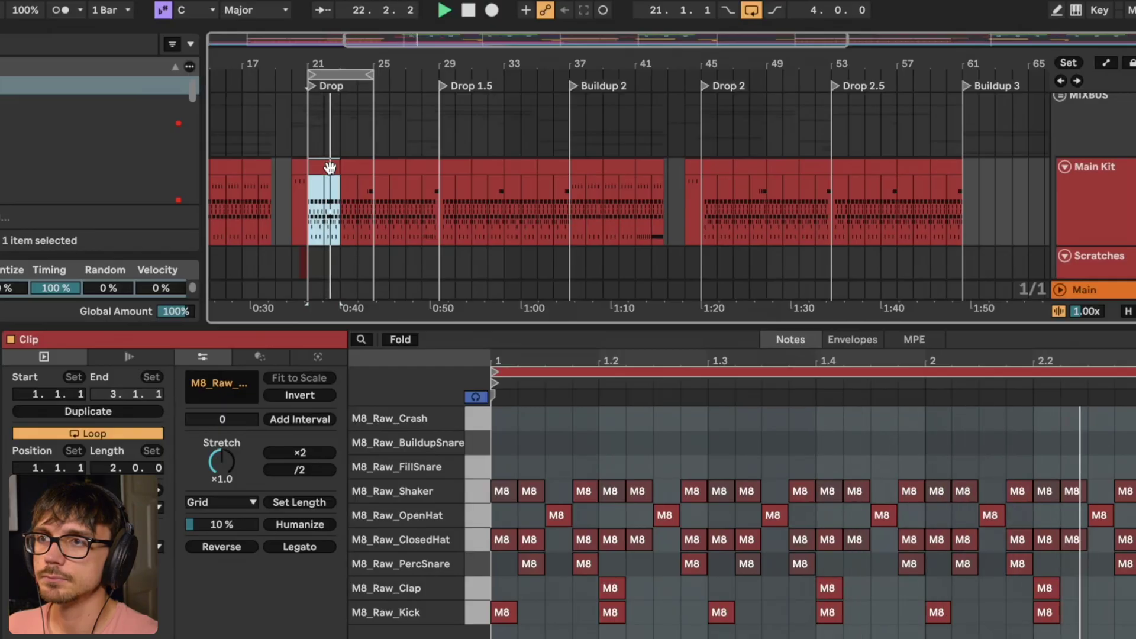
key("space")
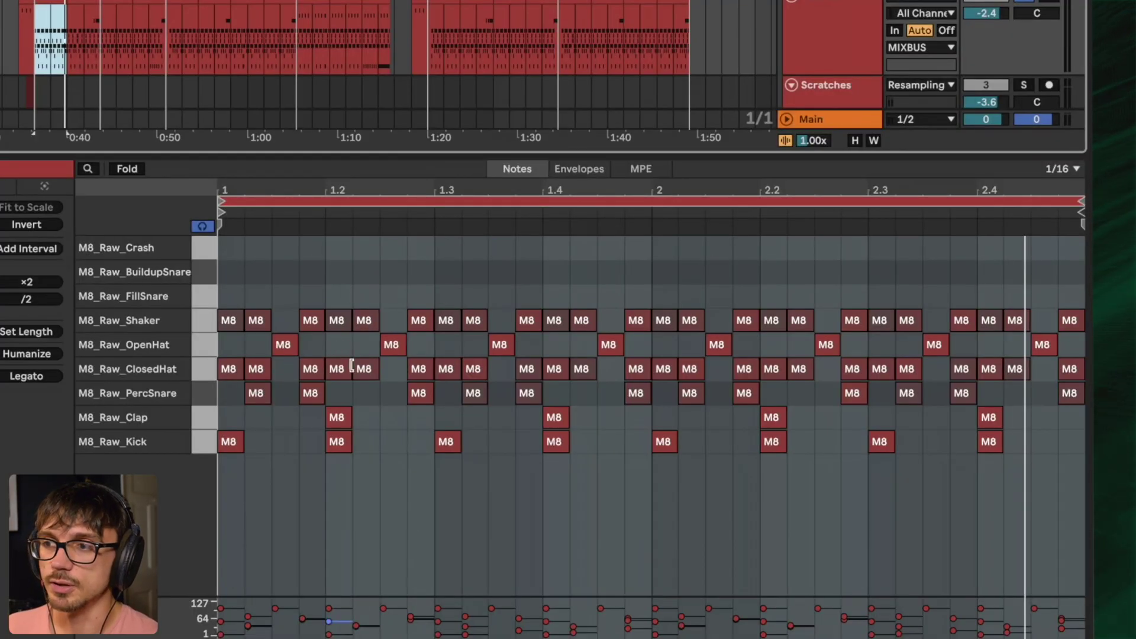
Step: Audition two of the first closed hat notes and the perc snare note just before beat 1.3
left_click(258, 371)
left_click(310, 368)
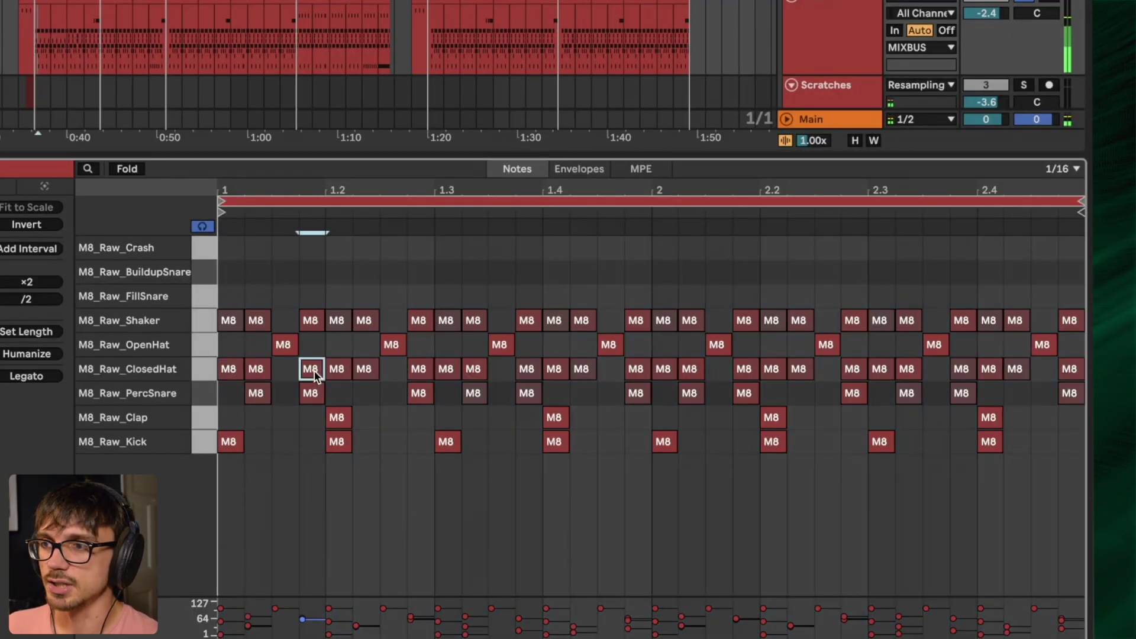
left_click(418, 394)
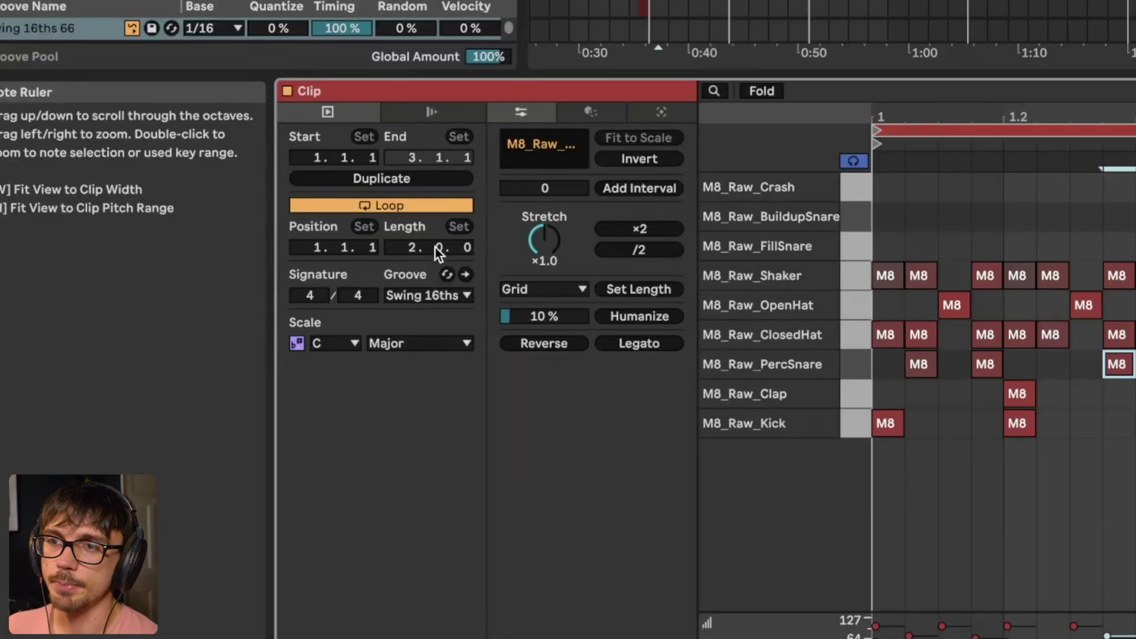
Step: Switch the drum clip's groove to None for comparison, and set it back to Swing 16ths 66
left_click(416, 299)
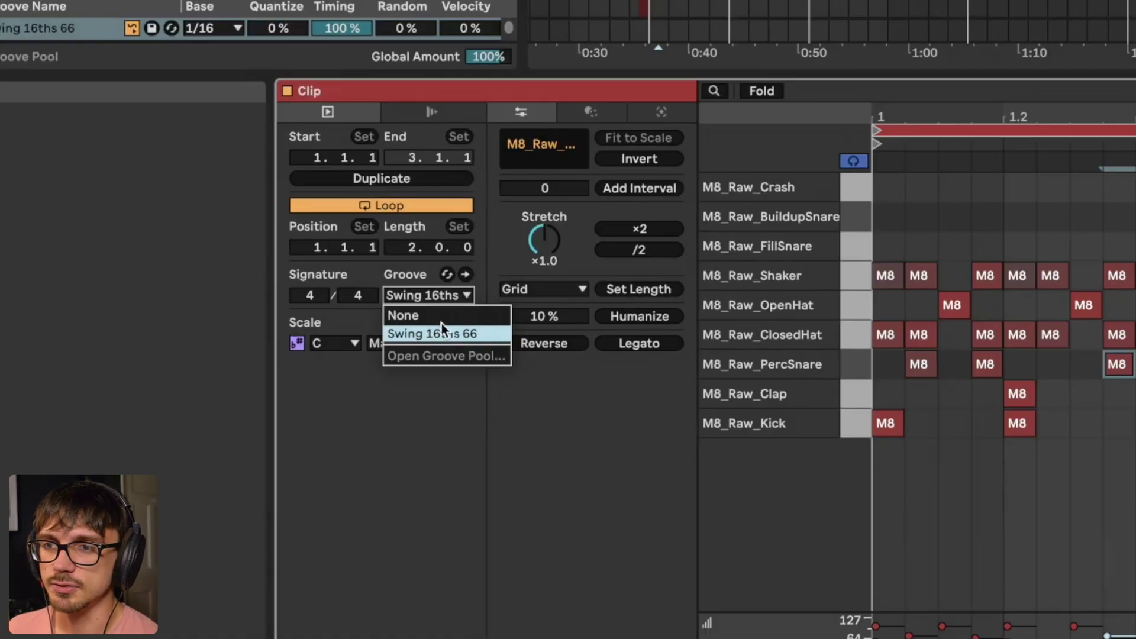
left_click(439, 318)
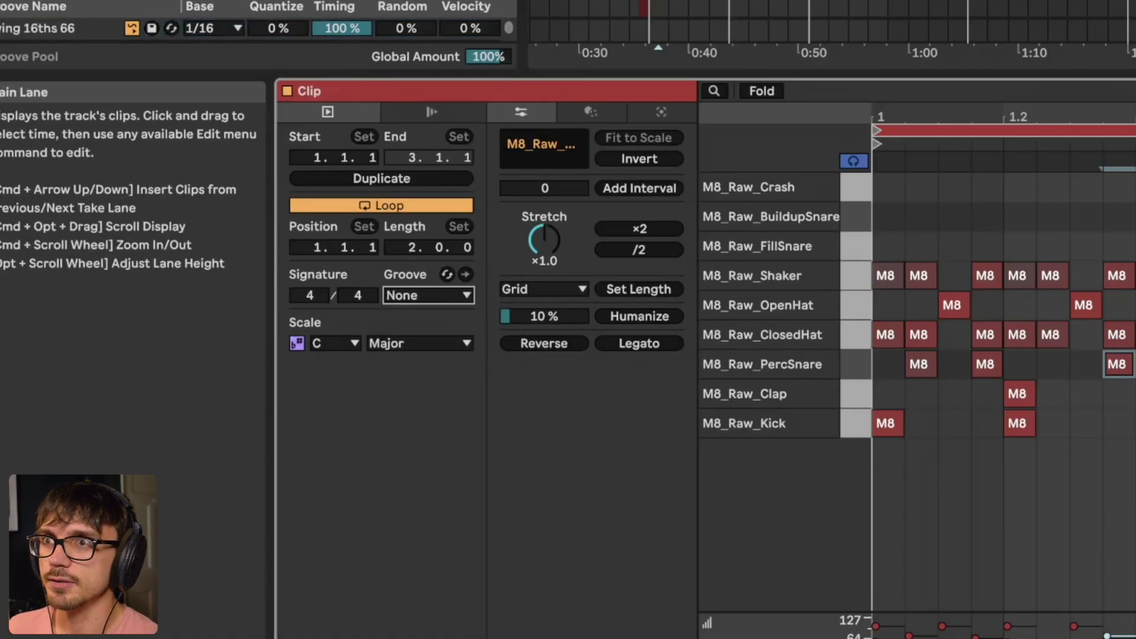
left_click(425, 297)
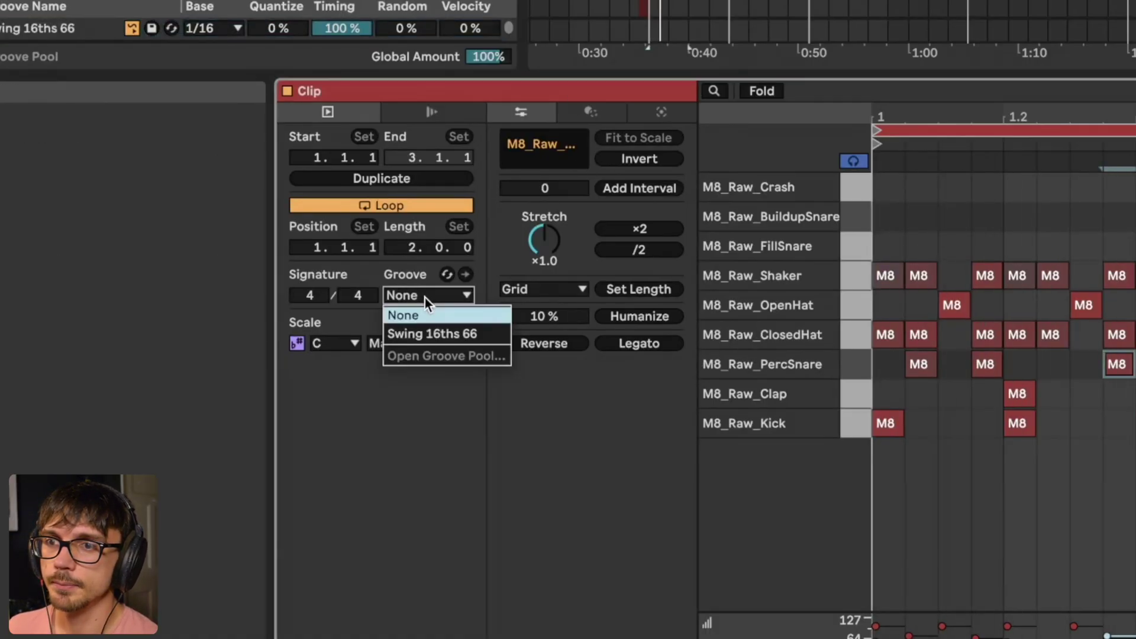
left_click(417, 334)
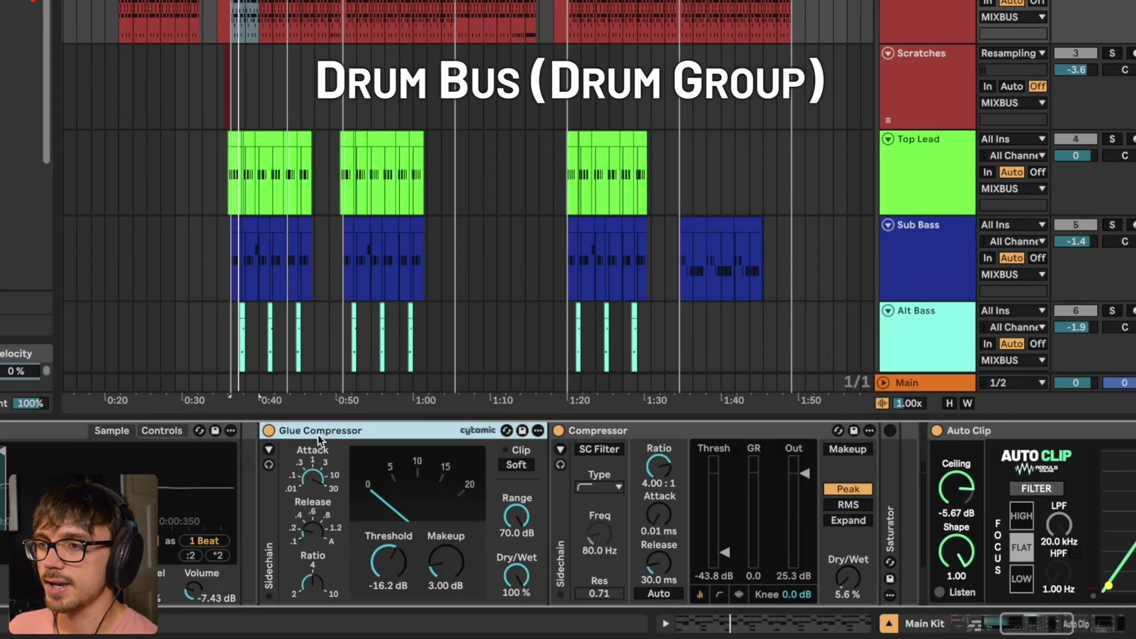
Step: Go through the Glue Compressor, Compressor and Auto Clip in the Main Kit's effect chain, and unfold the Saturator
scroll(600, 439, "right", 3)
left_click(464, 429)
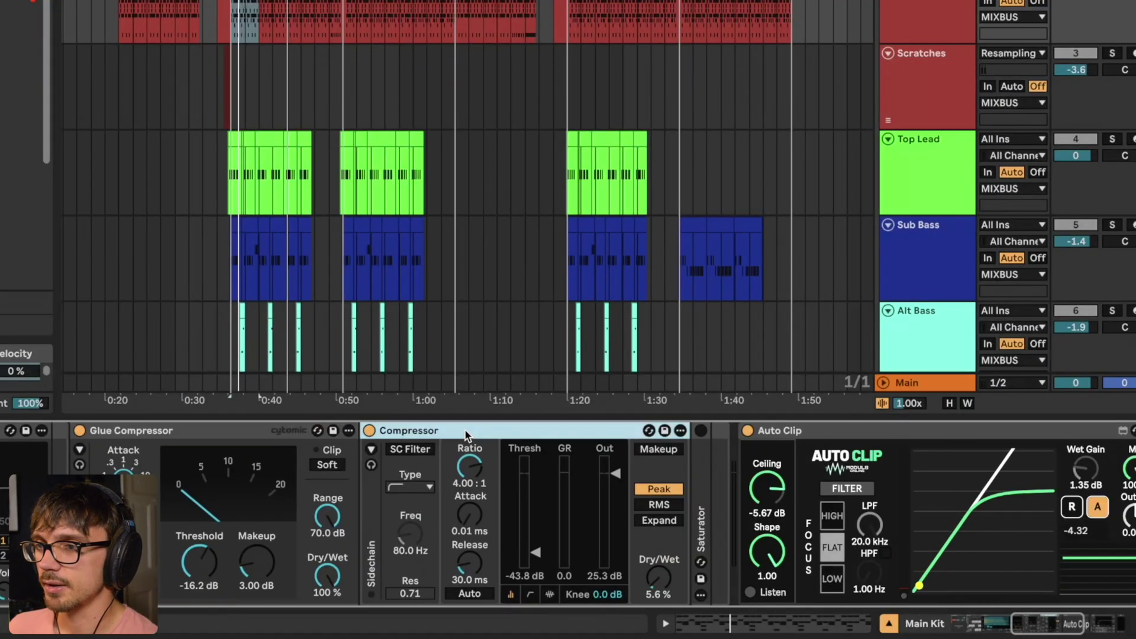
left_click(759, 427)
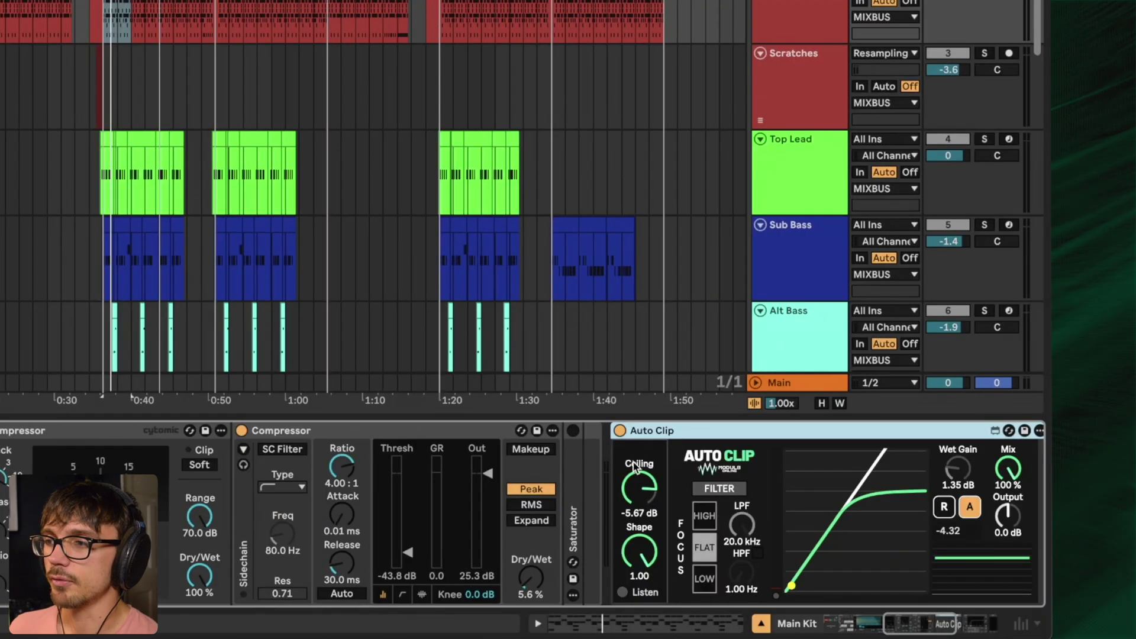
double_click(571, 468)
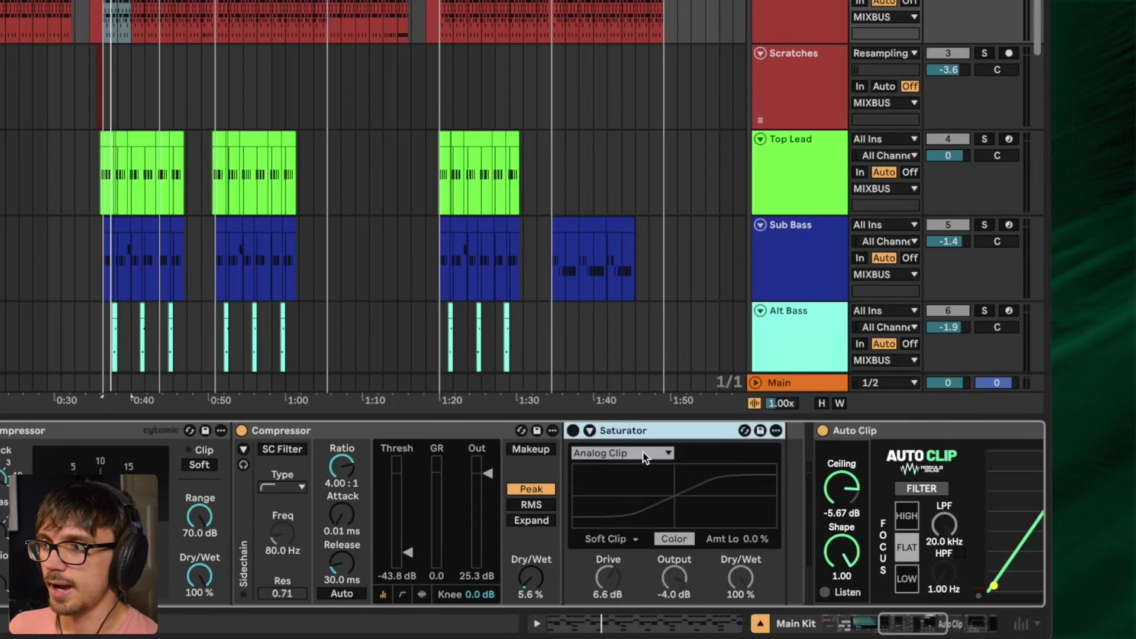
Step: Fold the Saturator, and with only the Glue Compressor active, go through its release and ratio controls
double_click(629, 431)
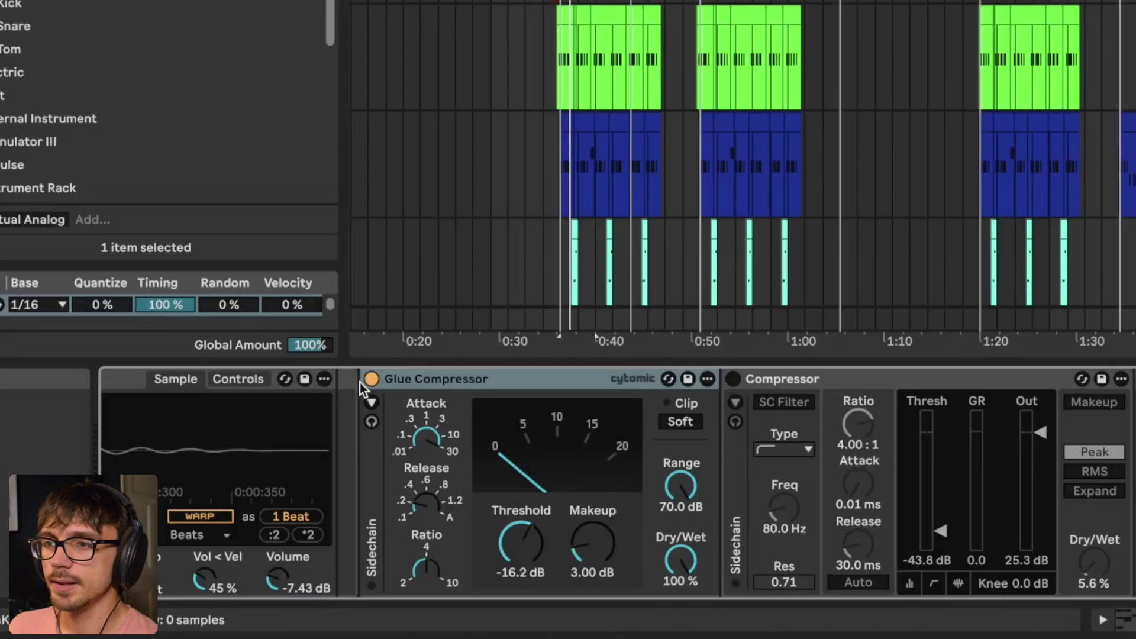
left_click(14, 432)
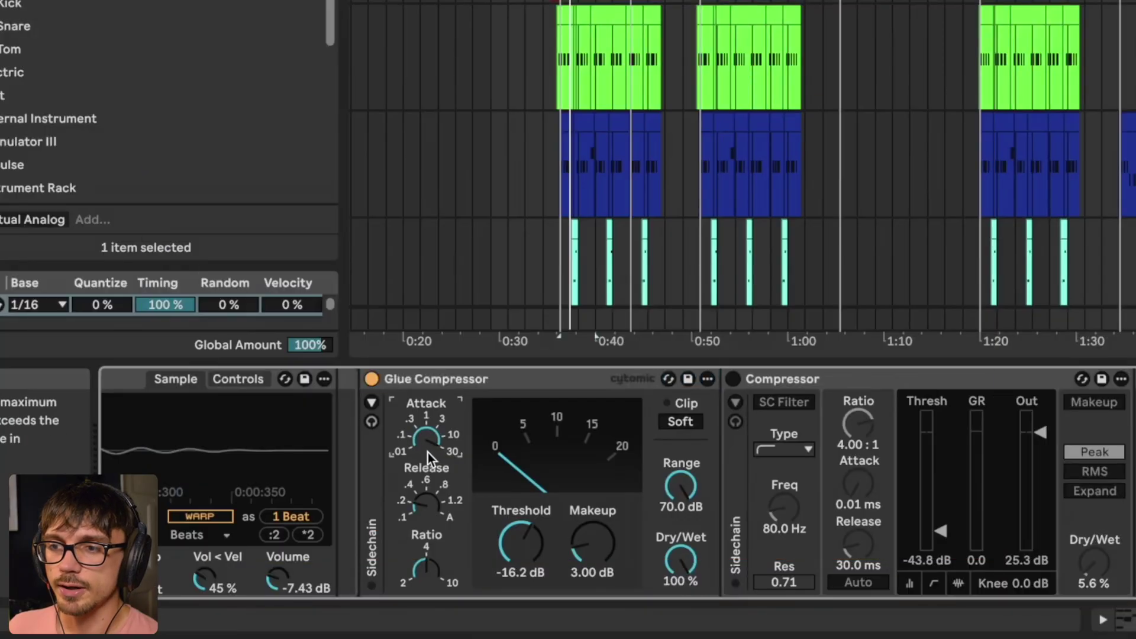
left_click(424, 502)
left_click(428, 573)
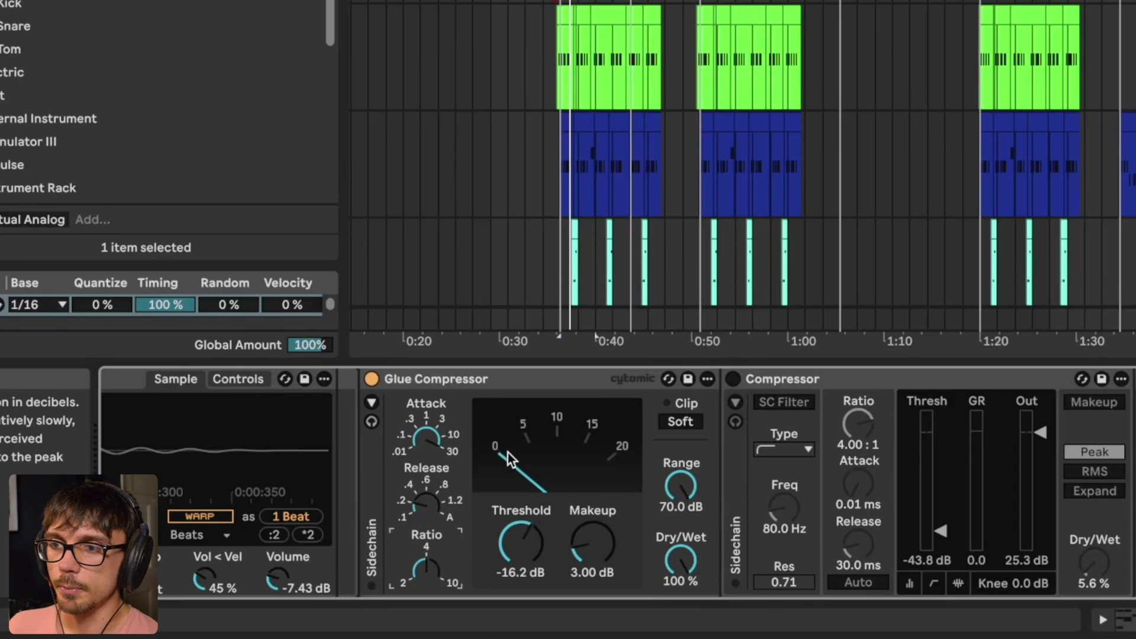
Step: Play the drums and switch the Glue Compressor off and on repeatedly to compare its effect, leaving it on
left_click(399, 382)
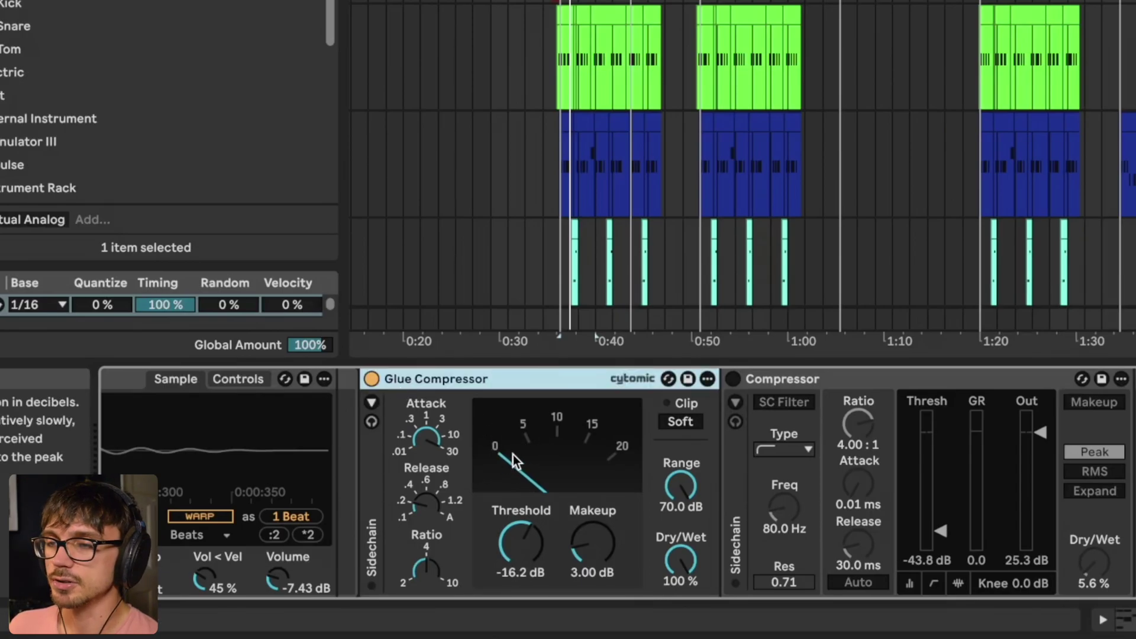
key("space")
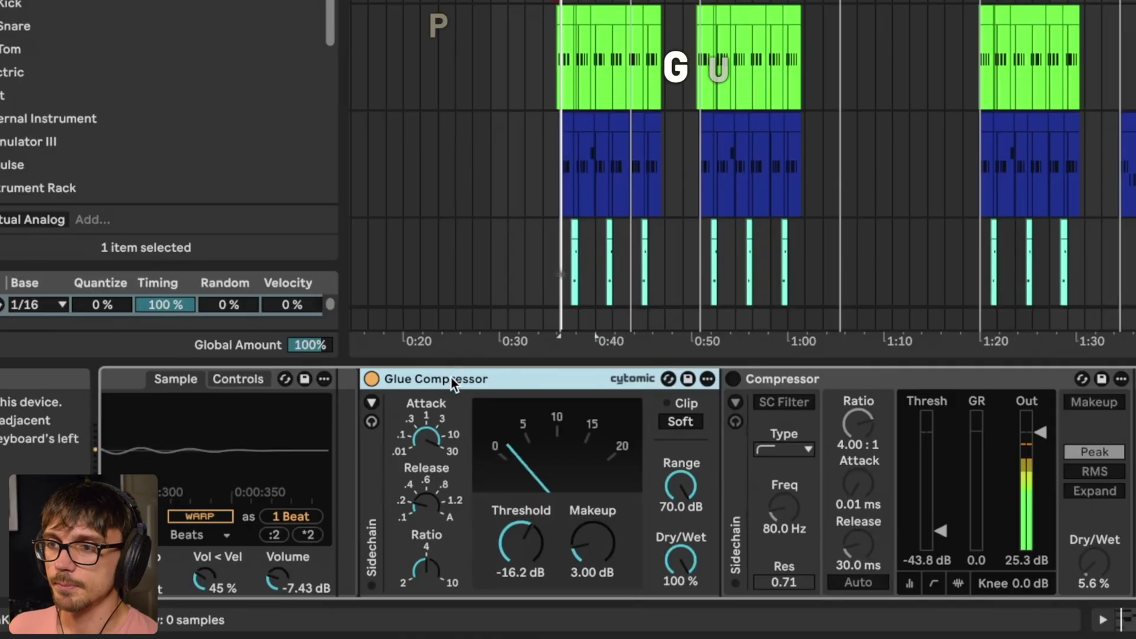
left_click(372, 379)
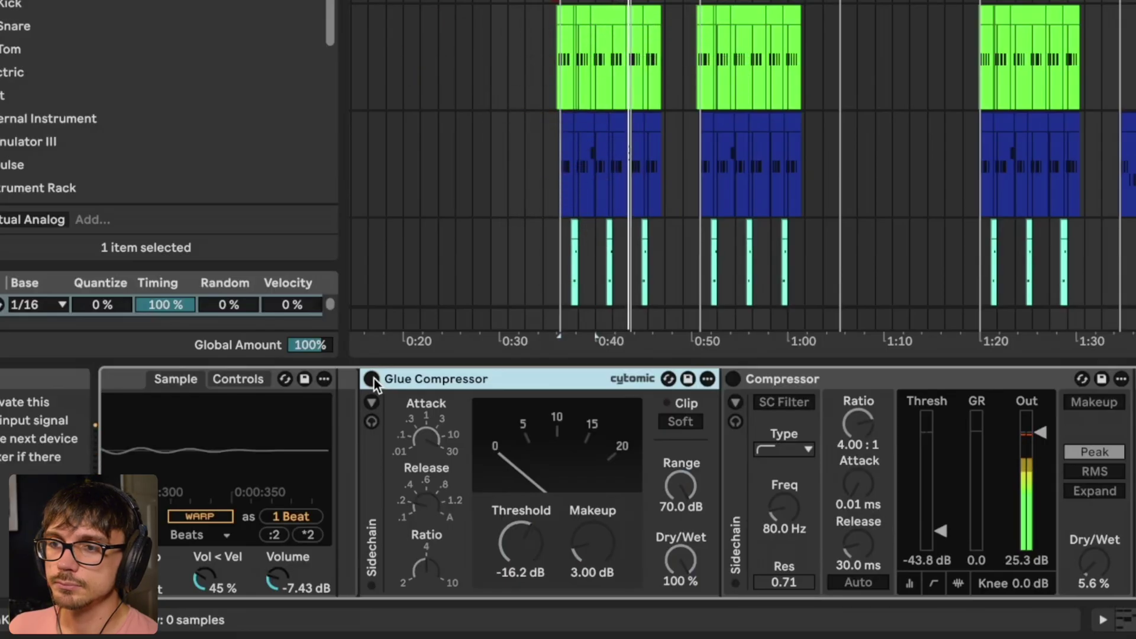
left_click(373, 379)
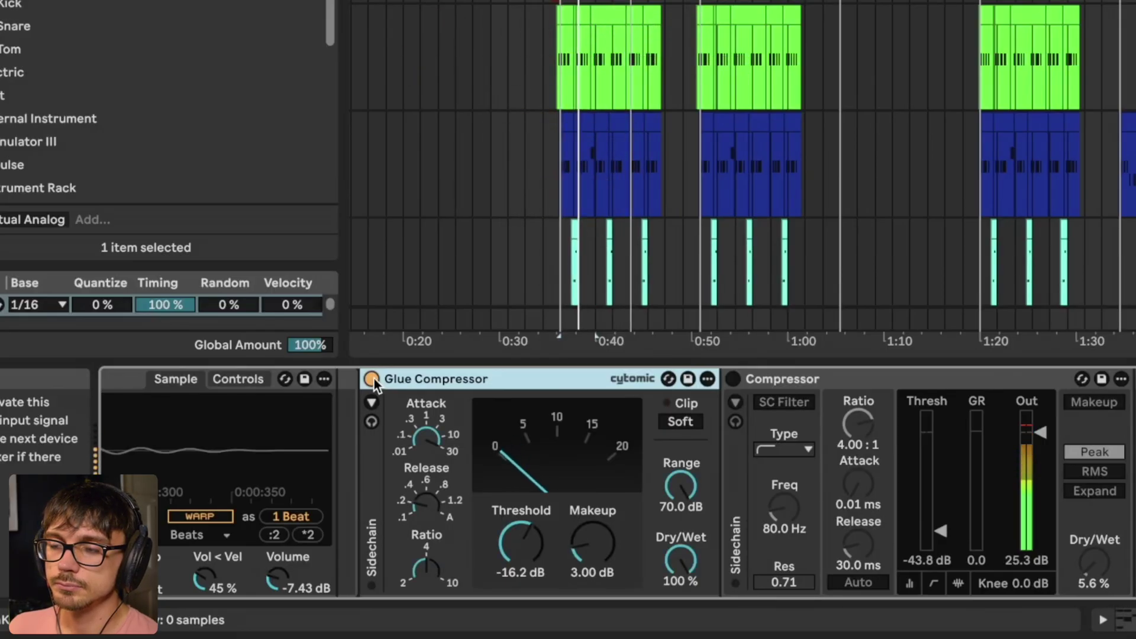
left_click(373, 379)
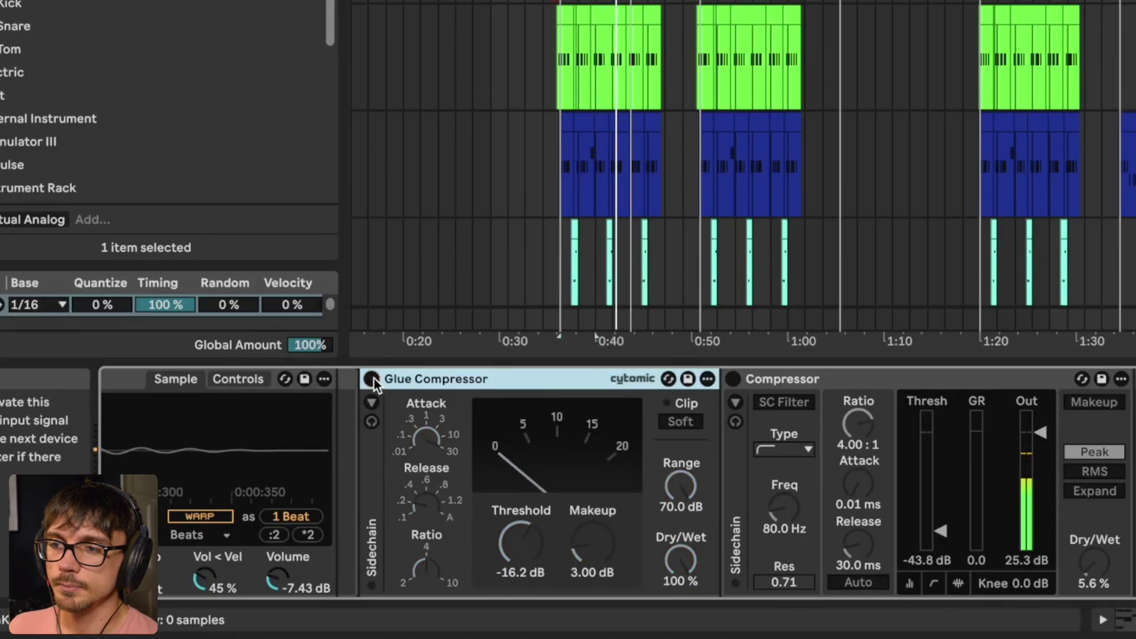
left_click(373, 378)
Step: Enable the Compressor with its Dry/Wet at 7.9 %, and bypass it on and off during playback to compare
left_click(734, 379)
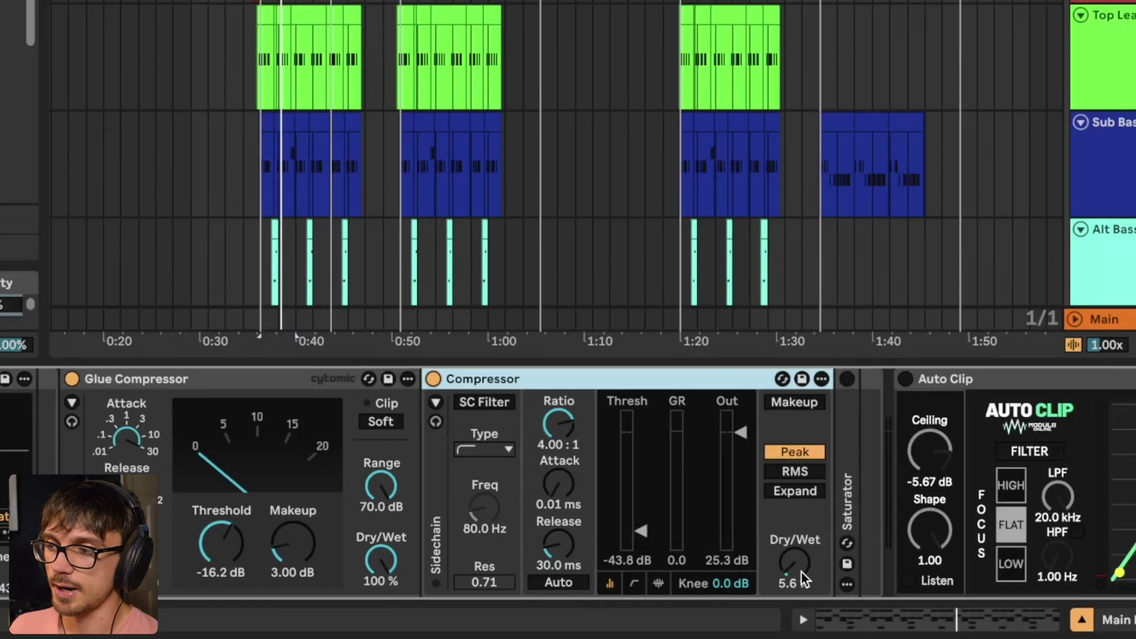
left_click_drag(803, 577, 802, 576)
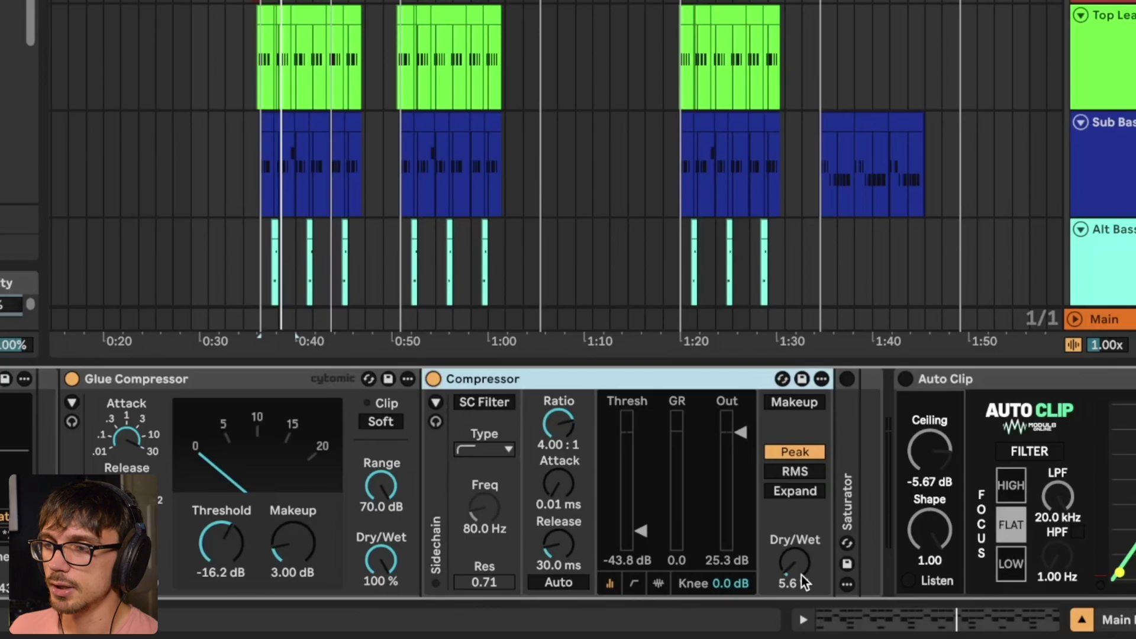
key("space")
left_click(434, 379)
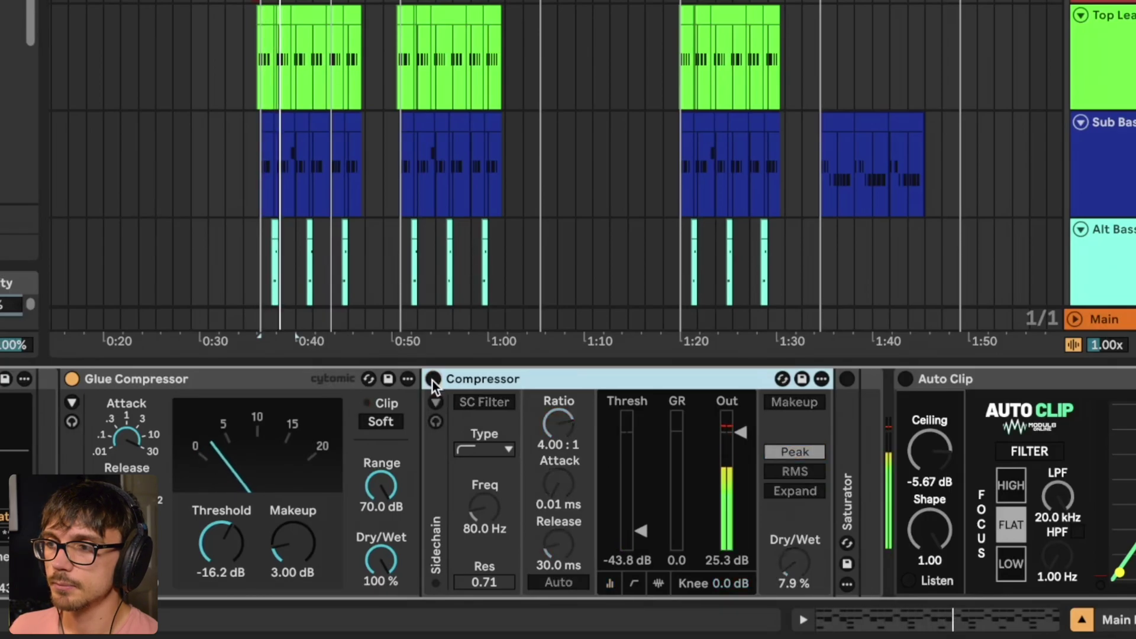
left_click(432, 381)
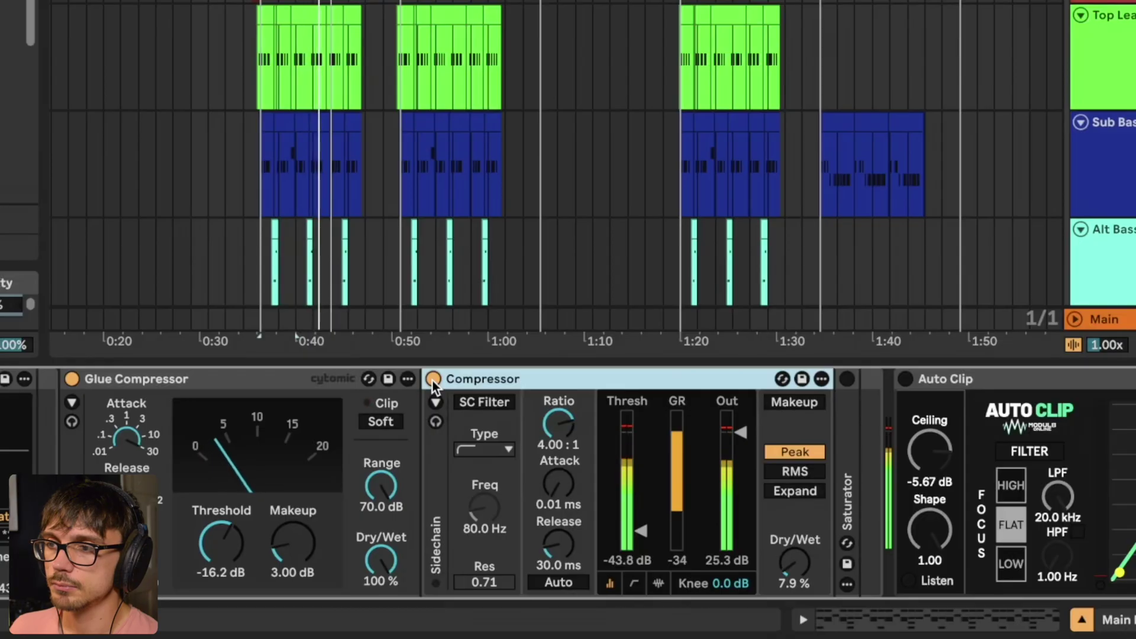
key("space")
left_click(432, 381)
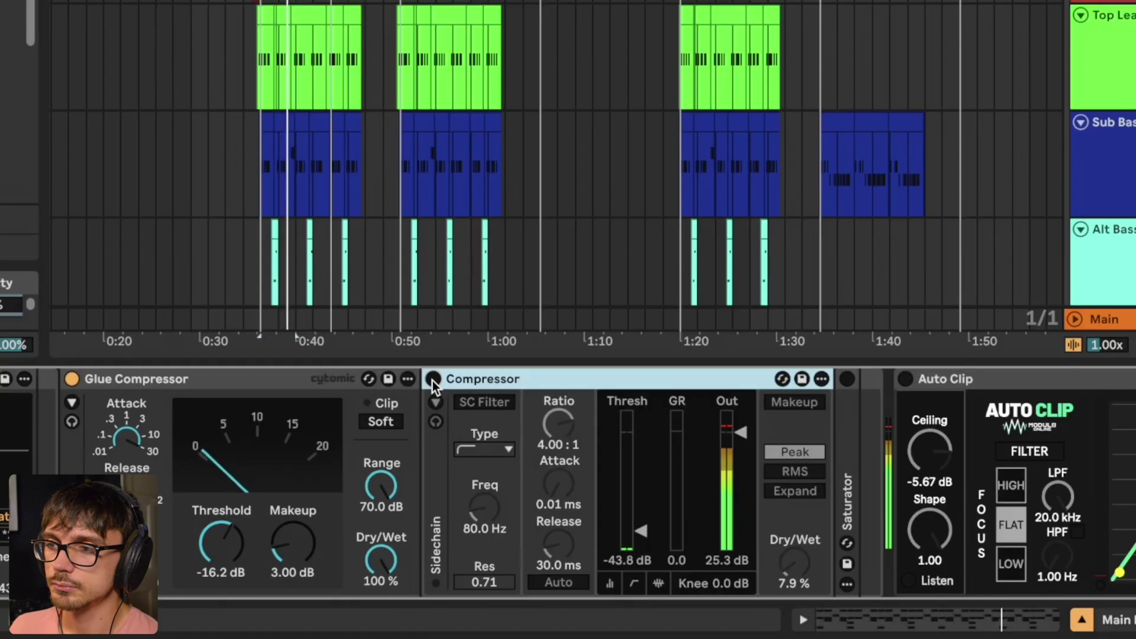
left_click(433, 382)
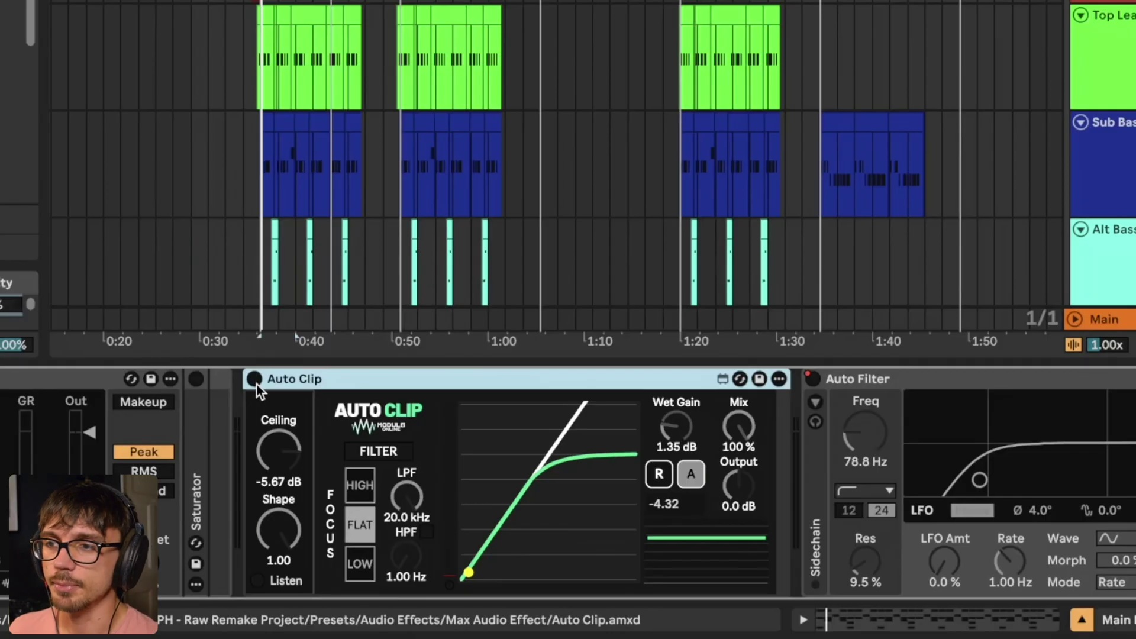
Step: Enable Auto Clip, compare the drums with and without it during playback, and stop with it on
left_click(255, 382)
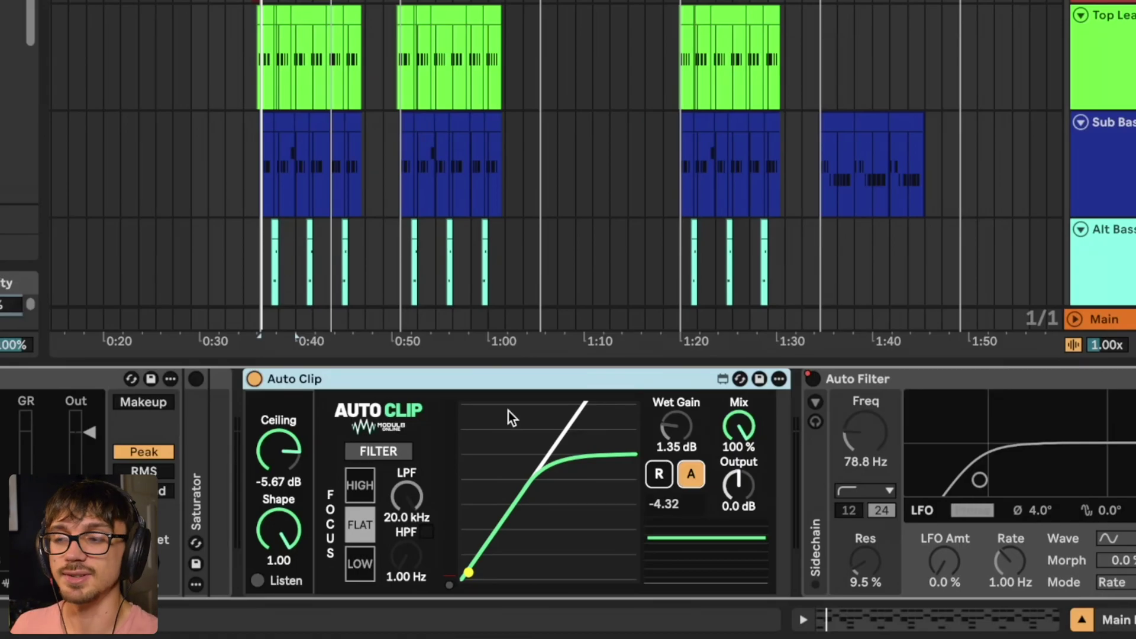
key("space")
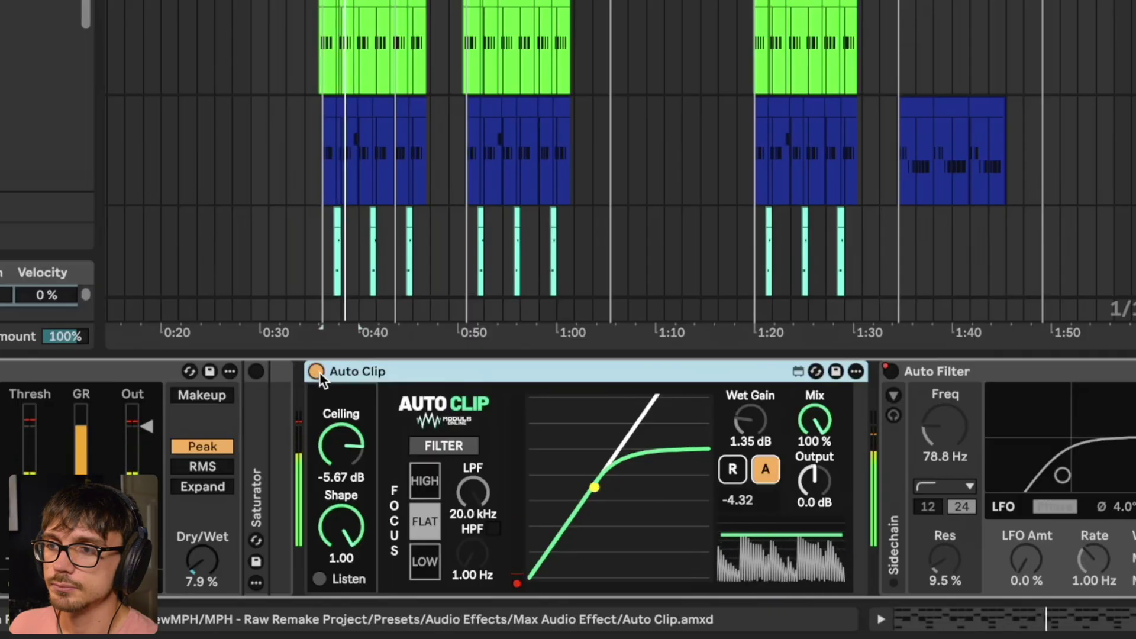
left_click(317, 371)
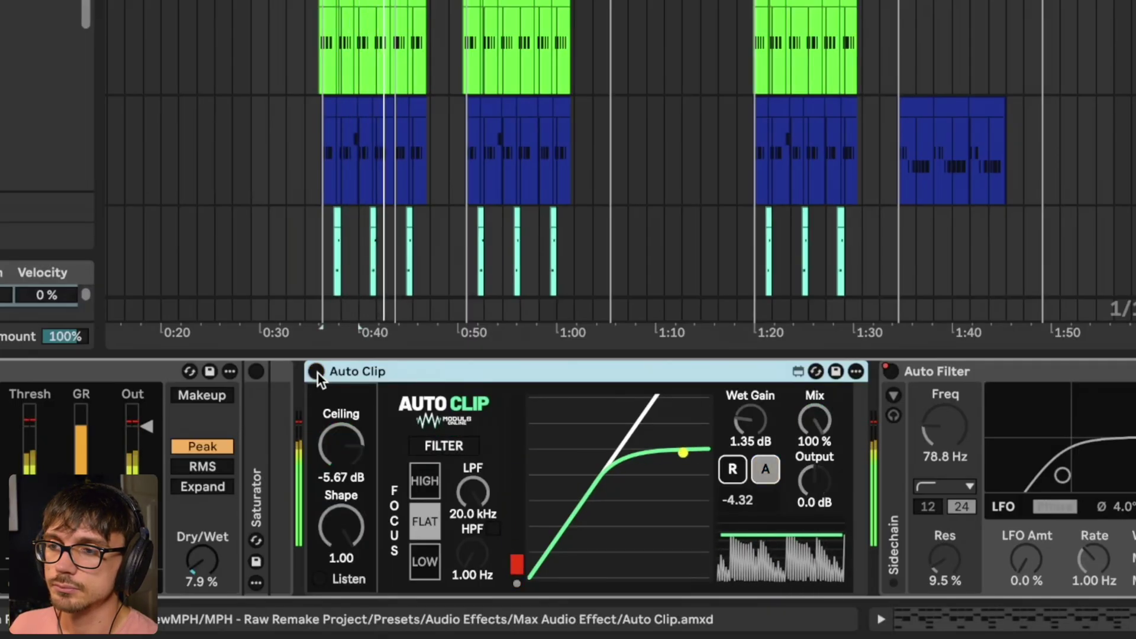
left_click(317, 373)
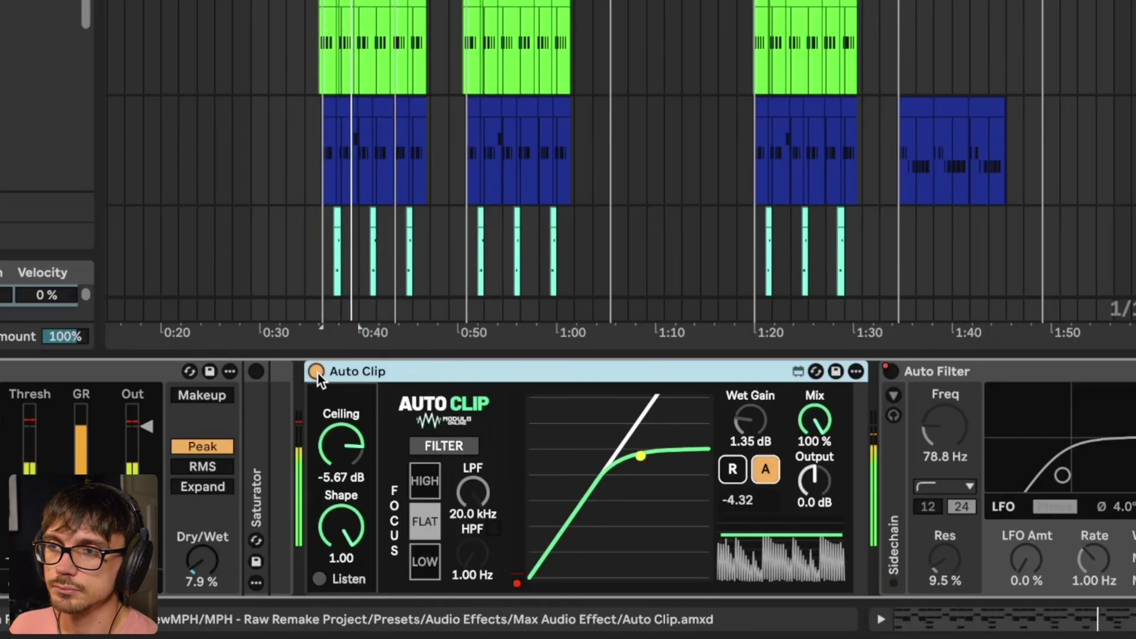
left_click(318, 372)
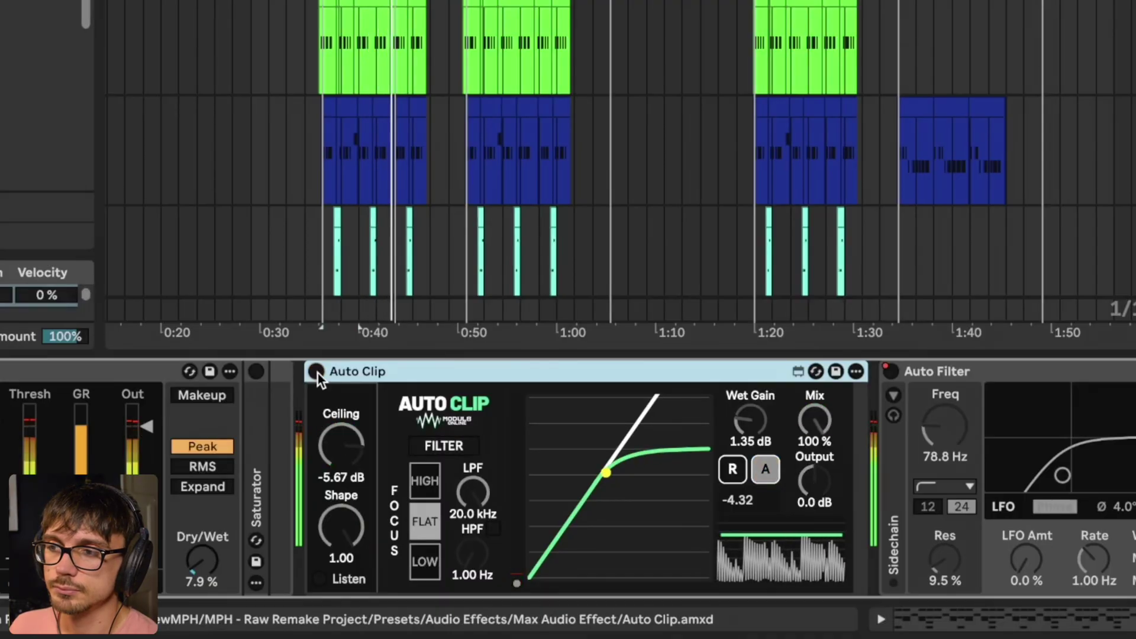
left_click(318, 372)
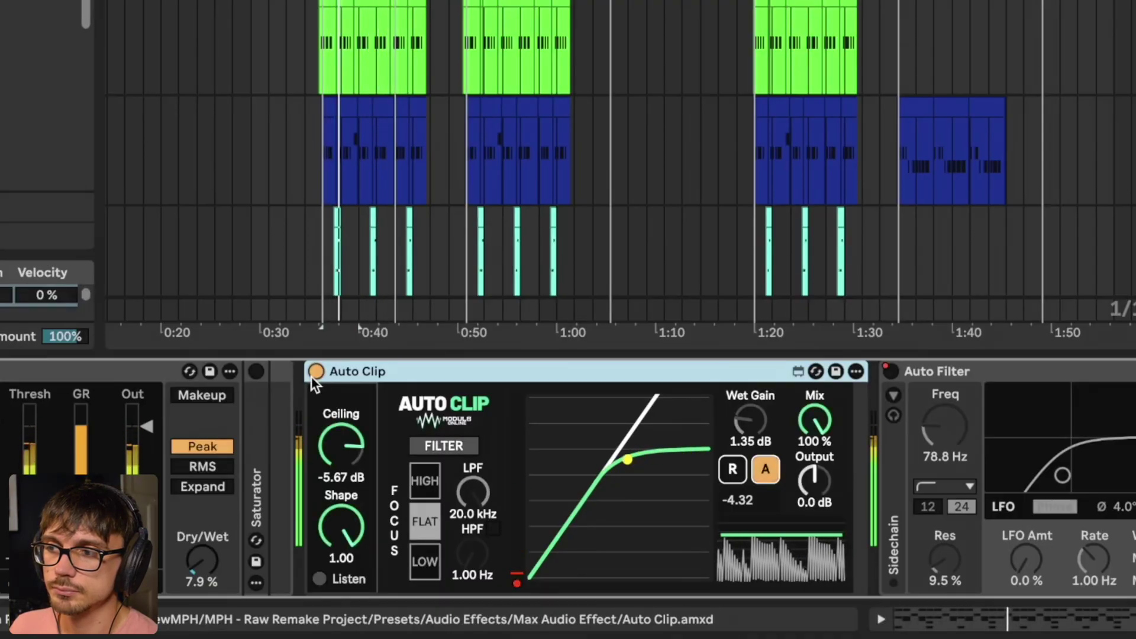
key("space")
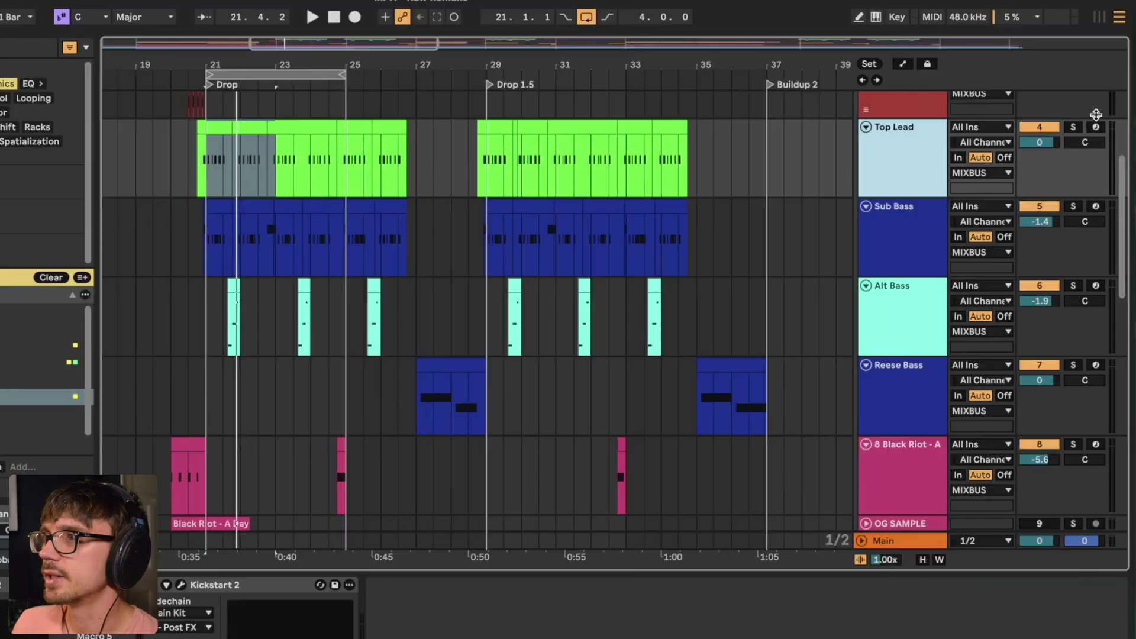
Step: Solo the Top Lead, Sub Bass, Alt Bass, Reese Bass and 8 Black Riot tracks together
left_click(1074, 128)
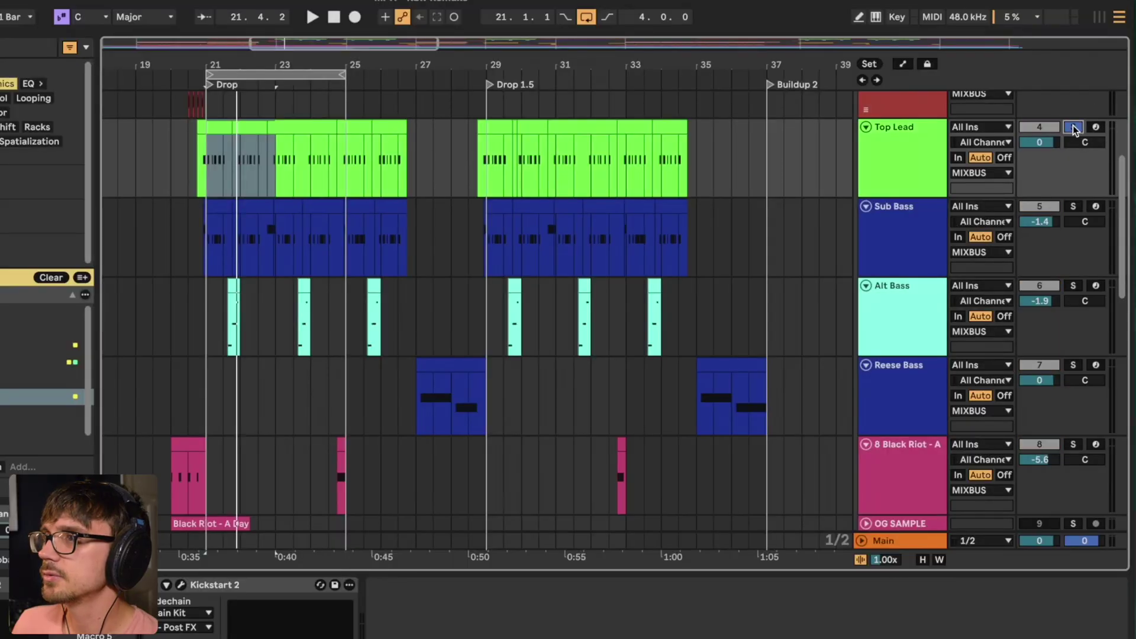
left_click(1074, 206)
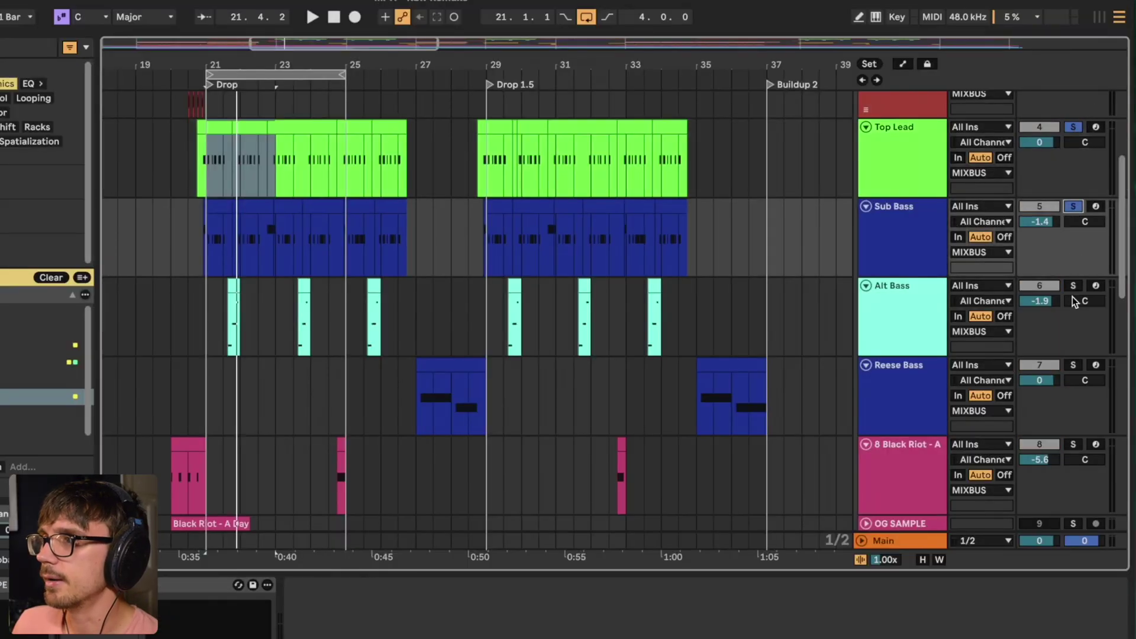
left_click(1074, 366)
left_click(1074, 286)
left_click(1074, 444)
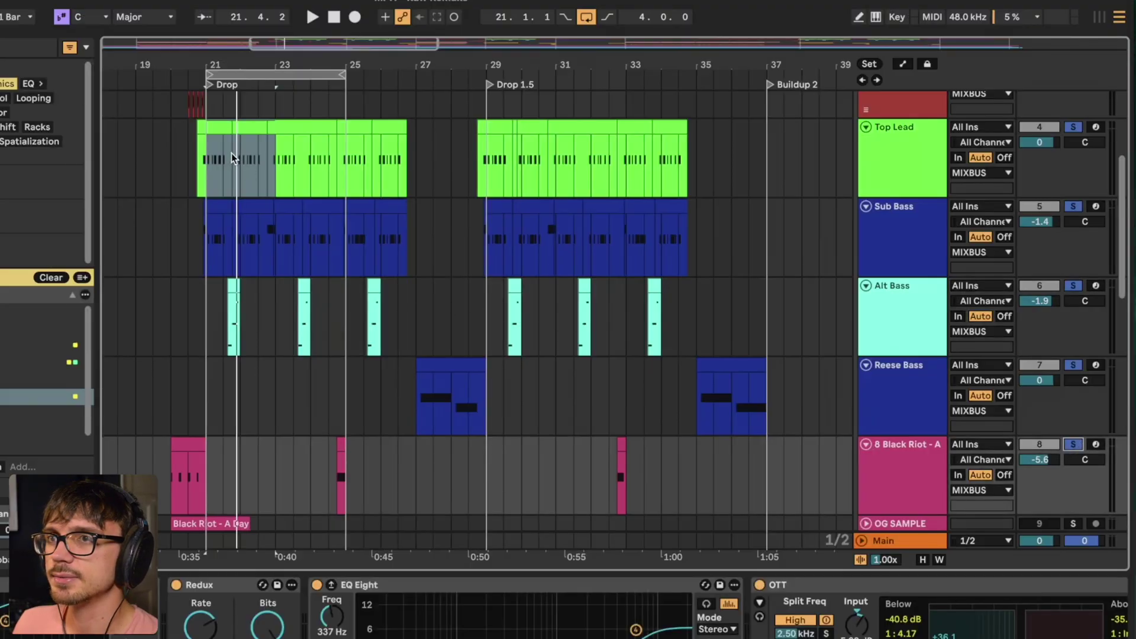
Step: Play the soloed tracks from the first Top Lead clip and then from the Reese Bass clip at bar 27
left_click(223, 128)
key("space")
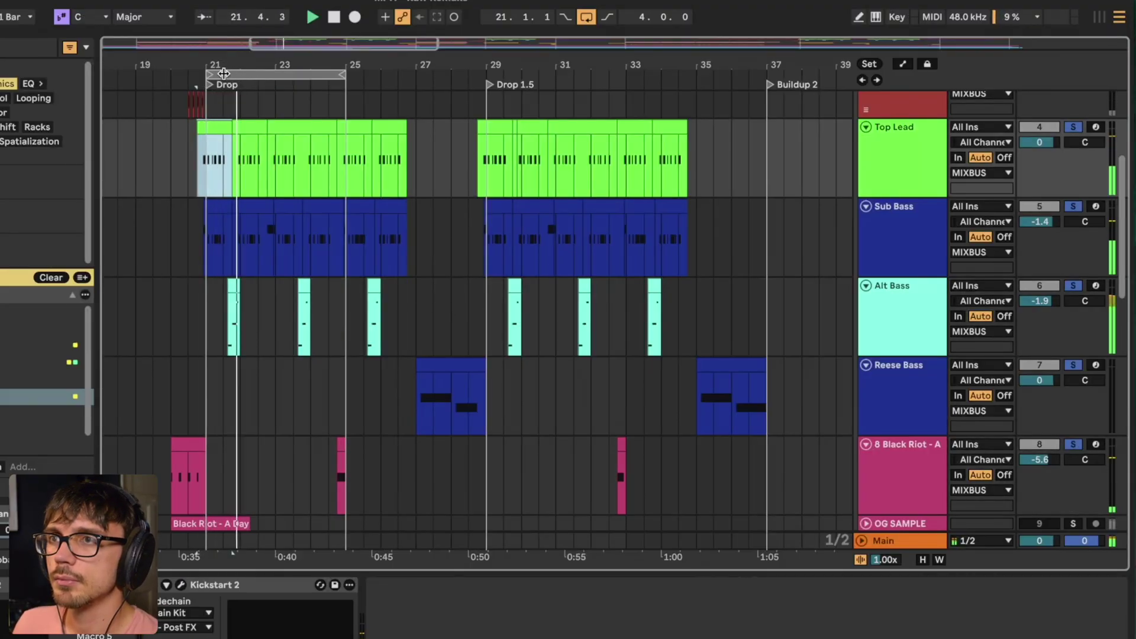
left_click_drag(269, 69, 335, 67)
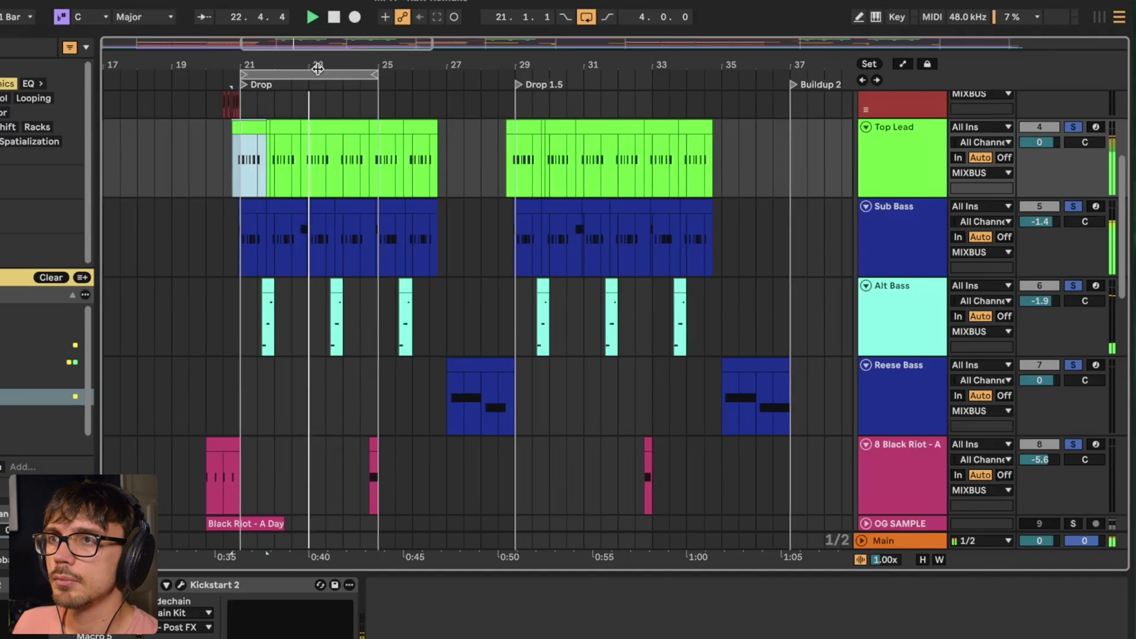
left_click(310, 75)
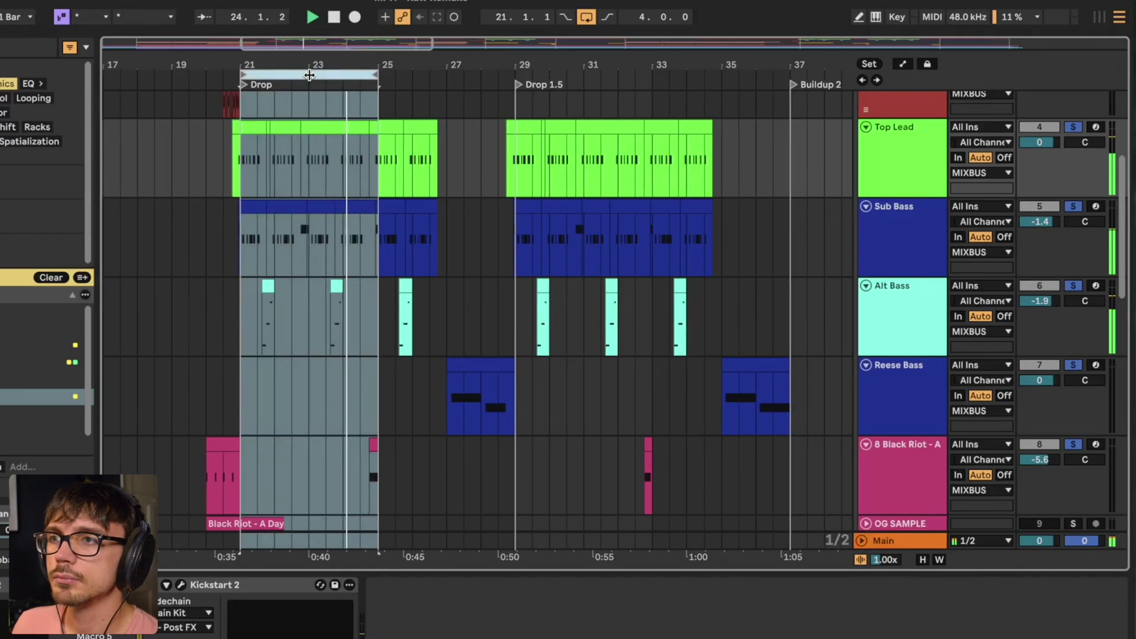
left_click(476, 376)
key("space")
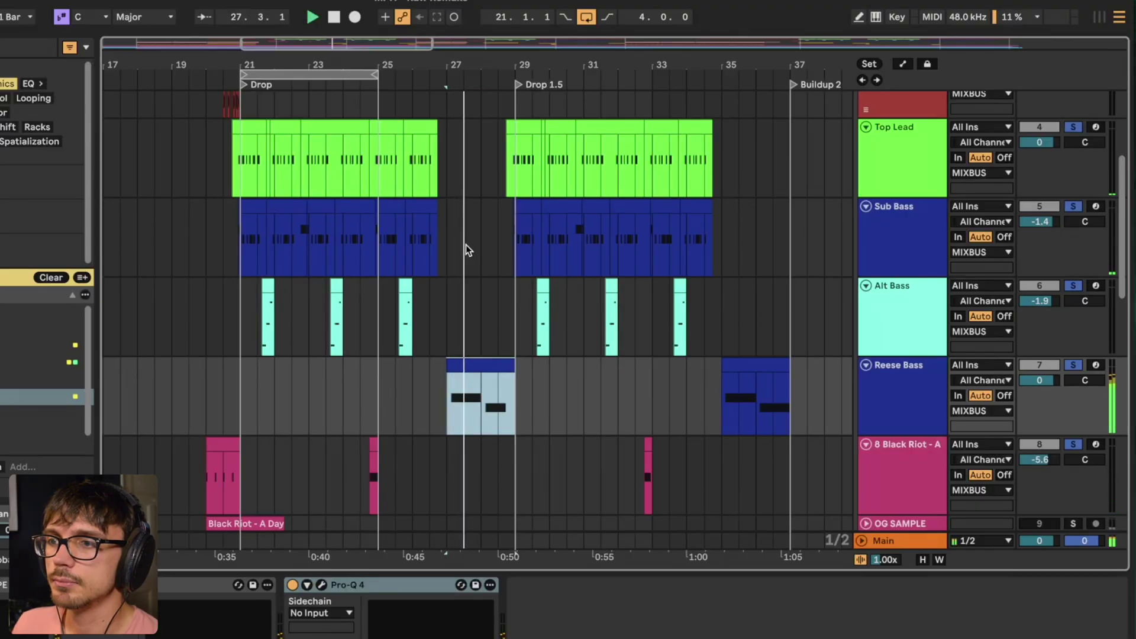
key("space")
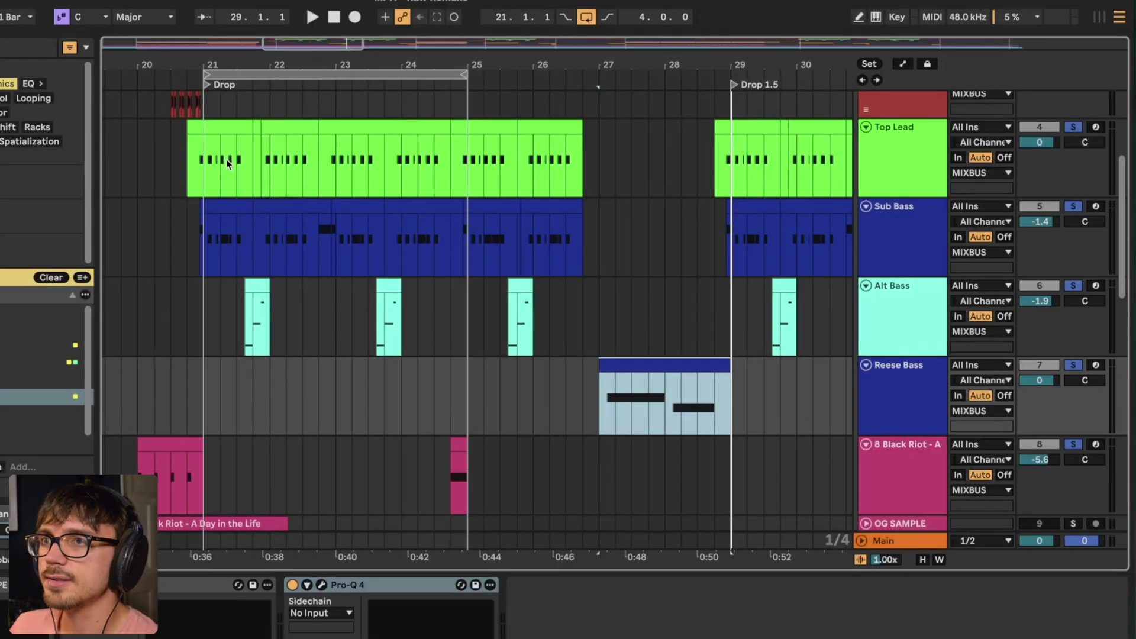
Step: Listen to the Top Lead and the Sub Bass each soloed on its own, from their first Drop clips
left_click(226, 158)
left_click(1073, 127)
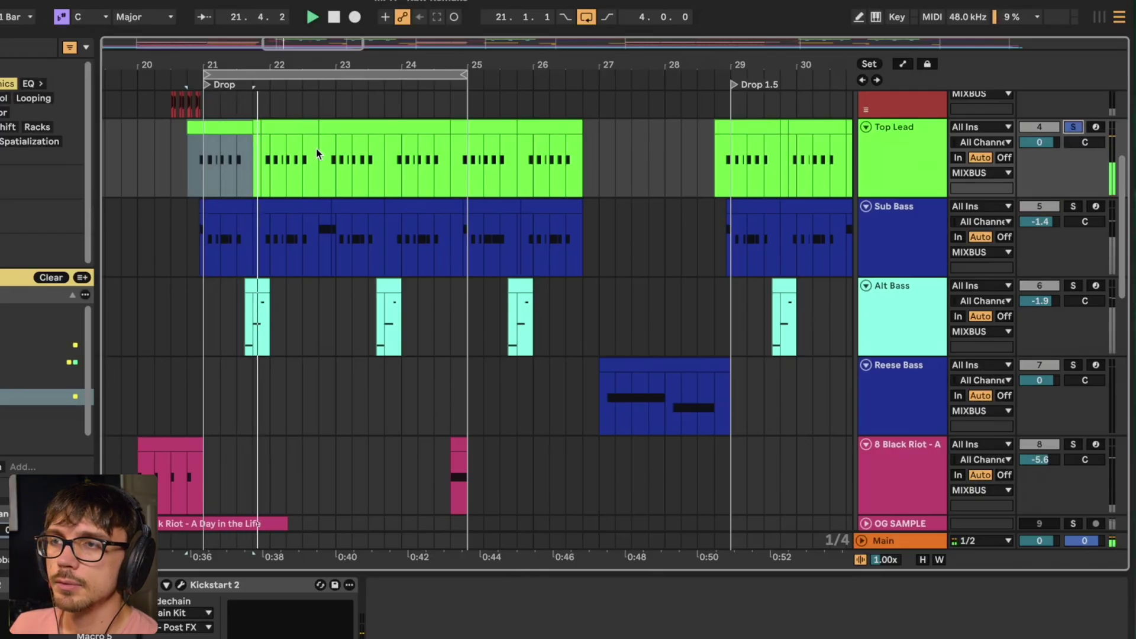
left_click(1073, 206)
left_click(222, 218)
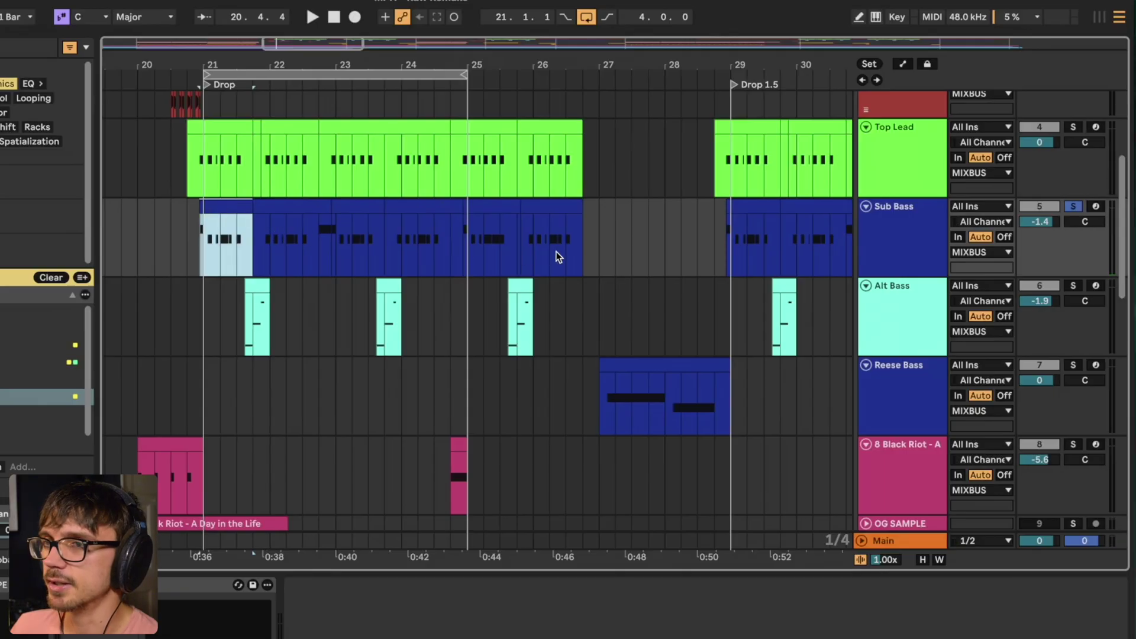
key("space")
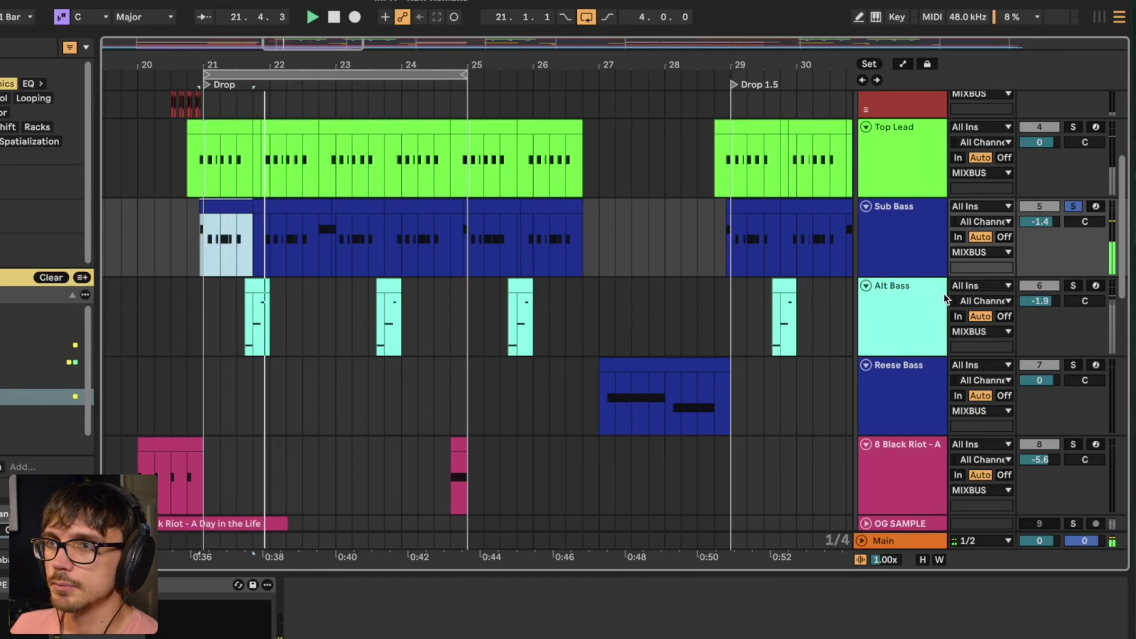
Step: Listen to the Alt Bass soloed near its first Drop clip, and the Reese Bass soloed from bar 27
left_click(1073, 286)
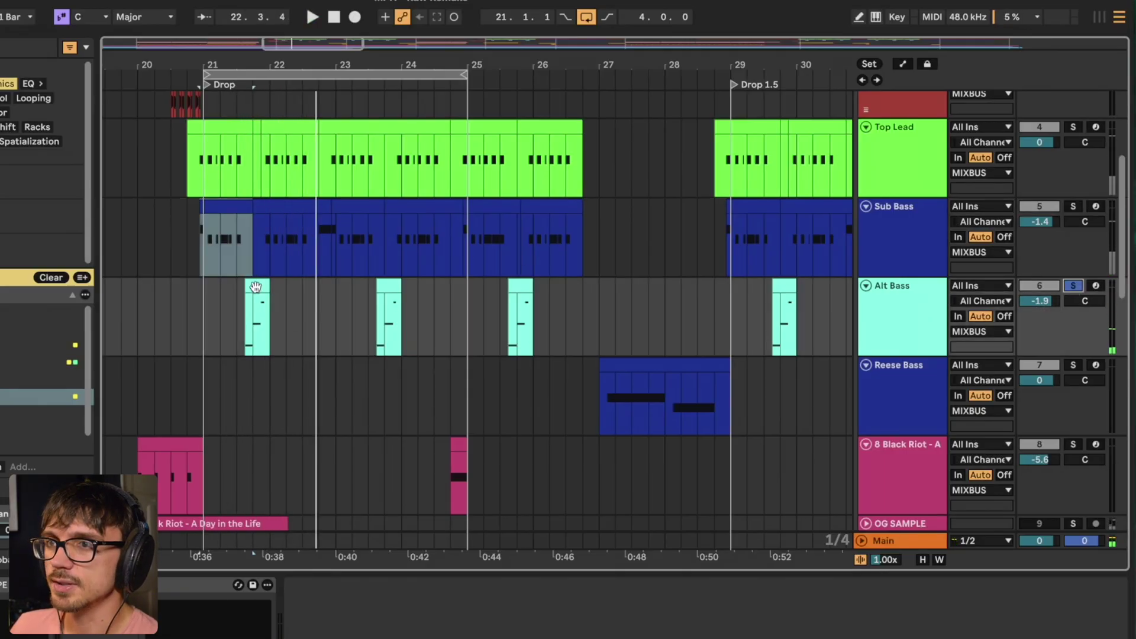
left_click(217, 295)
key("space")
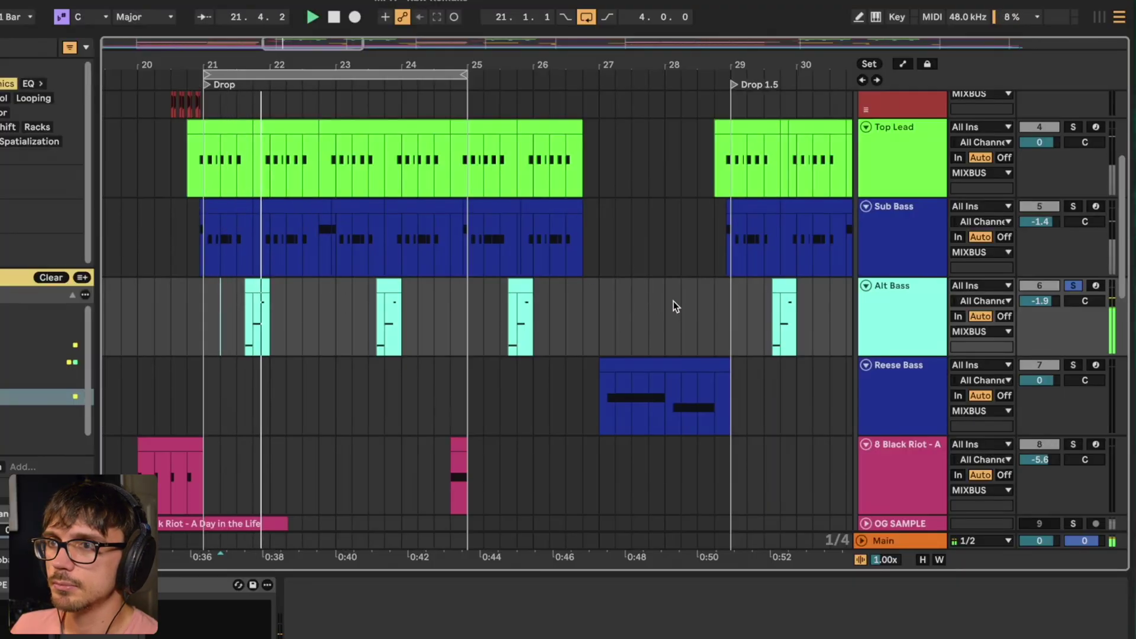
scroll(674, 300, "down", 2)
left_click(627, 308)
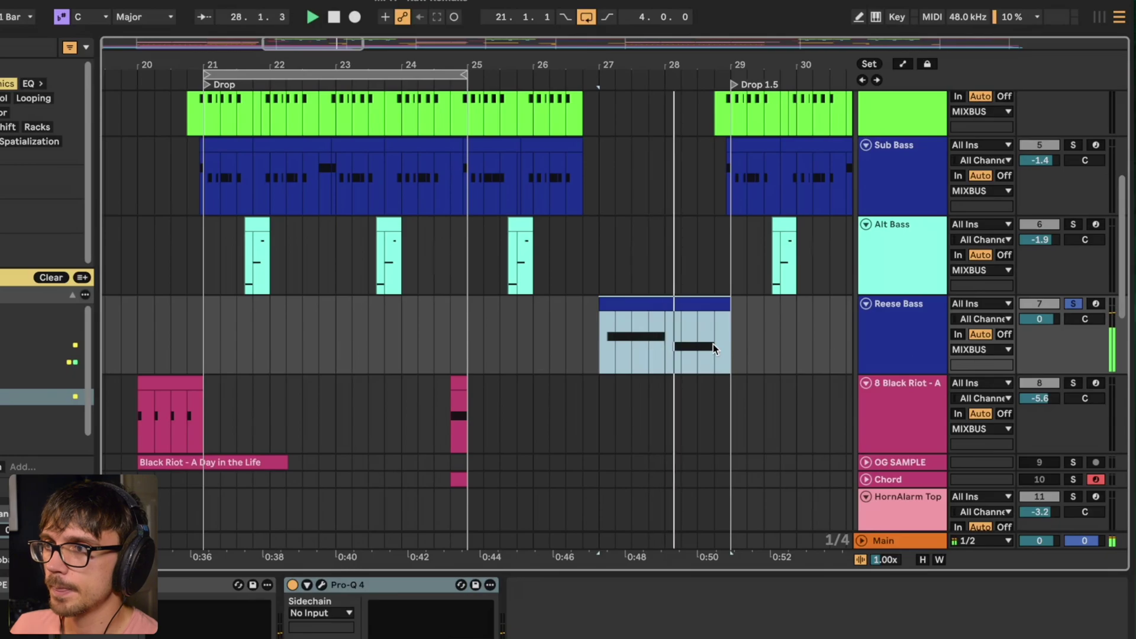
Step: Listen to the 8 Black Riot track soloed, from its short clip at the end of bar 24
scroll(647, 356, "down", 1)
scroll(648, 355, "down", 1)
left_click(460, 378)
key("space")
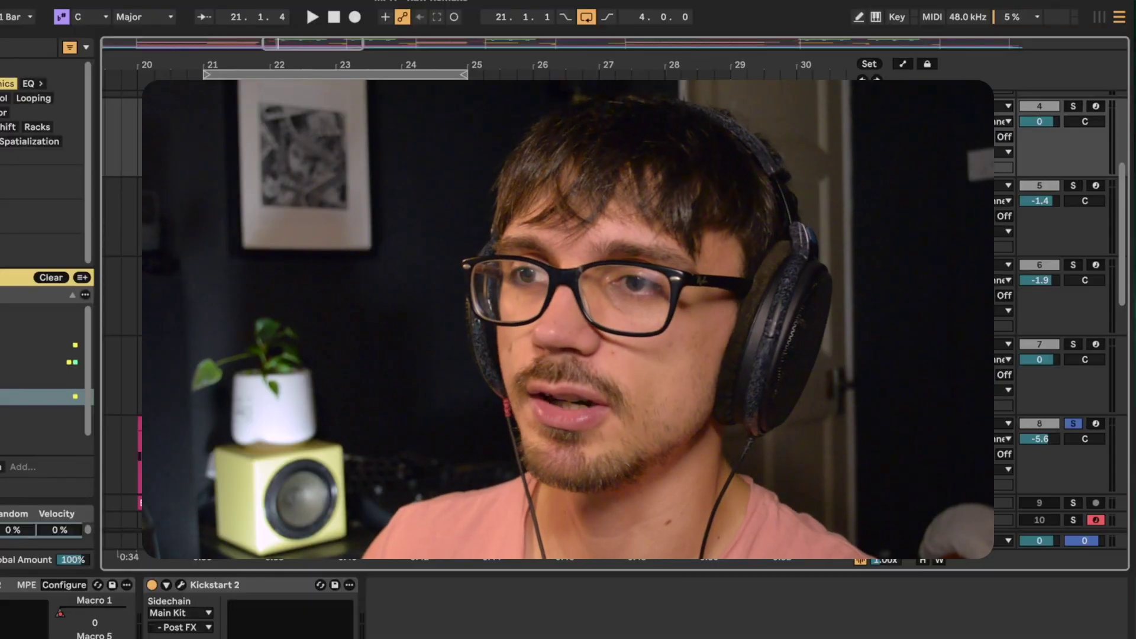
scroll(287, 168, "down", 2)
scroll(248, 242, "down", 1)
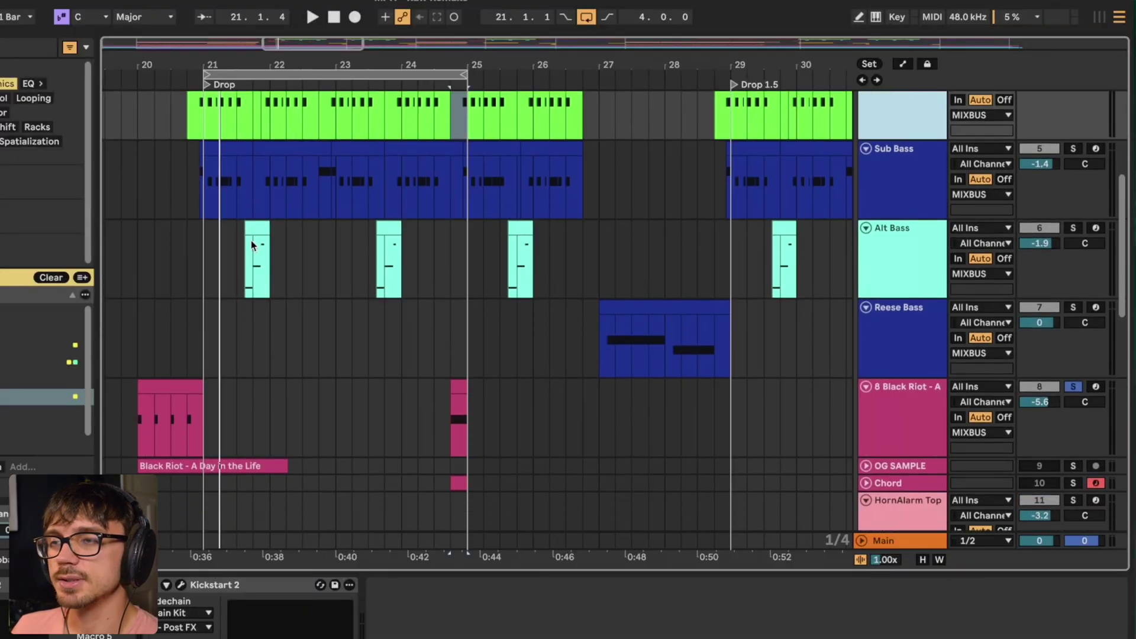
scroll(258, 61, "down", 3)
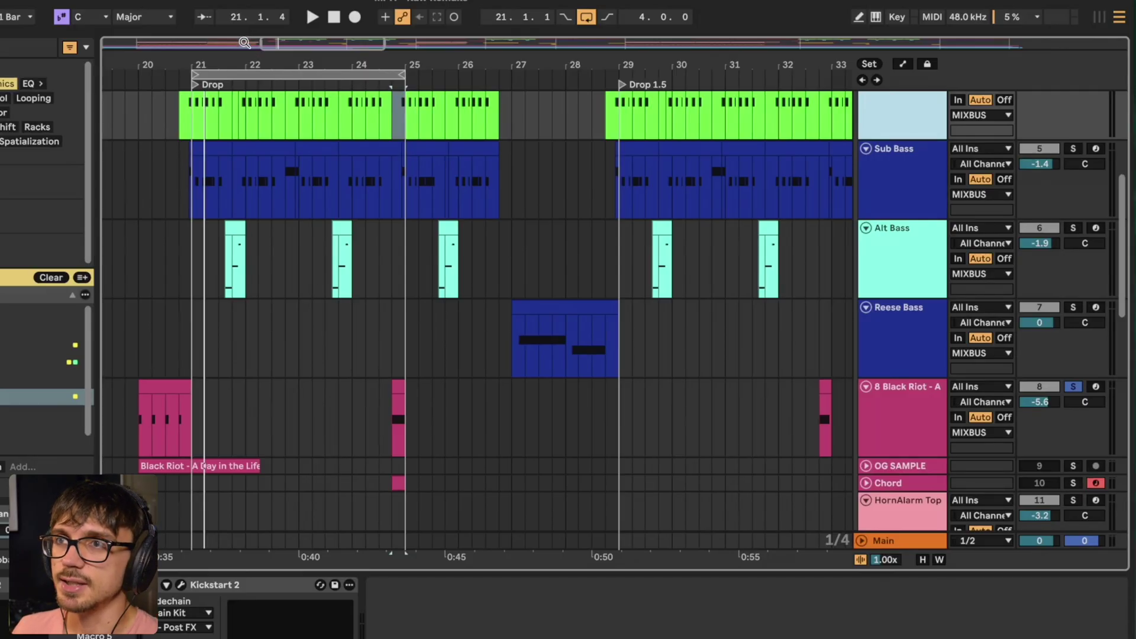
Step: Select the first Alt Bass clip of the Drop, in bar 21, and examine the spacing of the Alt Bass clips
left_click(226, 236)
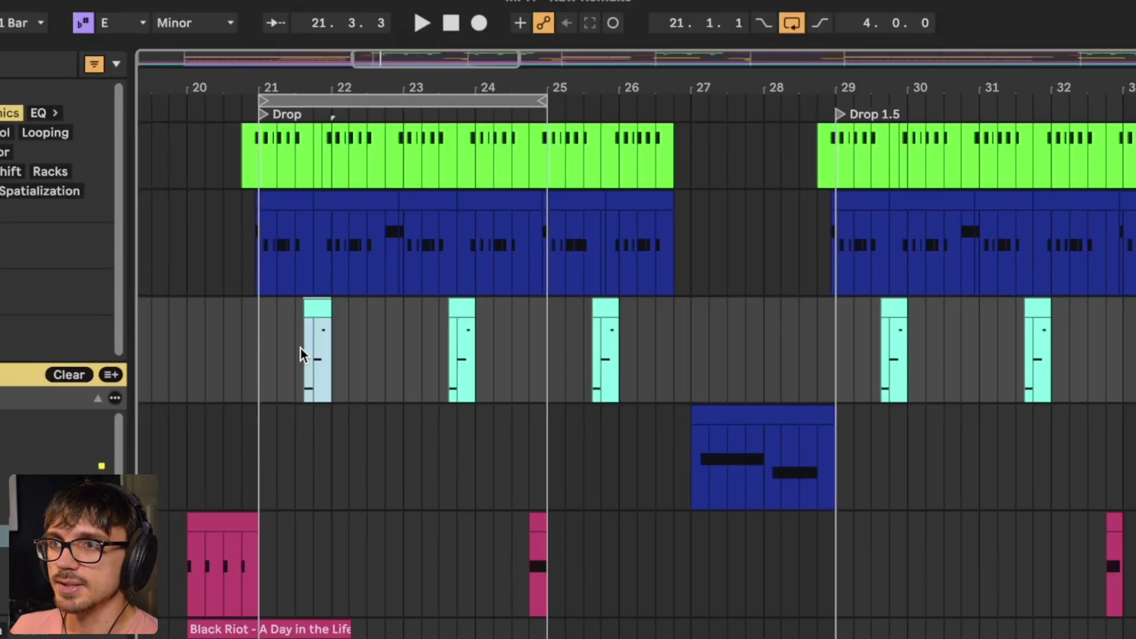
left_click(467, 309, "shift")
left_click(333, 351)
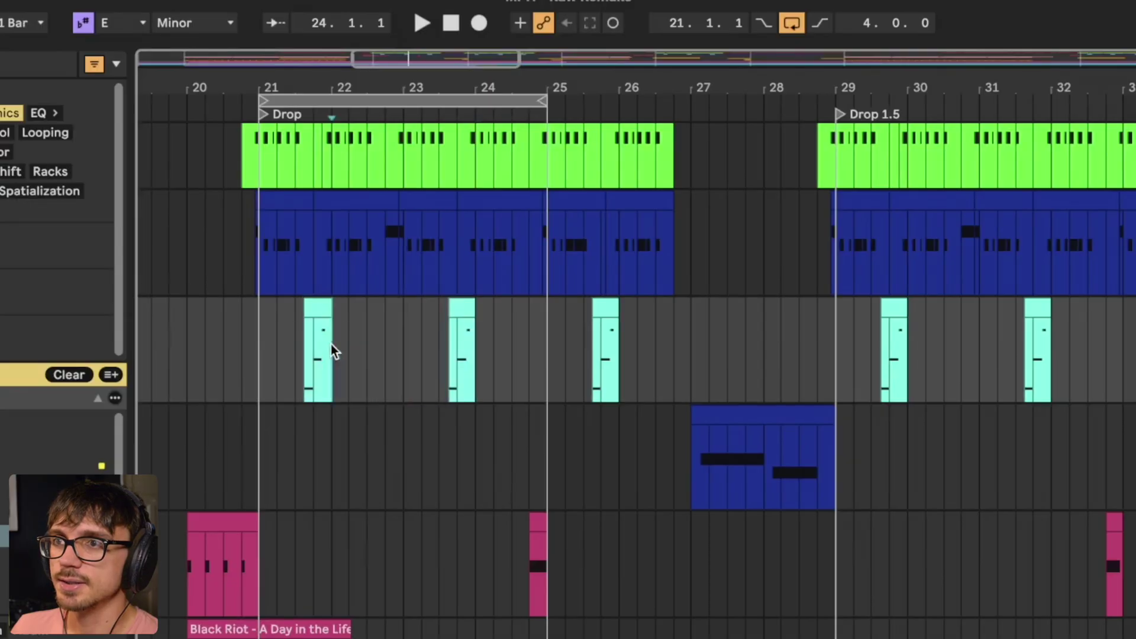
Step: Mark the Sub Bass part in the second half of bar 21 and play the arrangement from bar 22
scroll(284, 97, "up", 3)
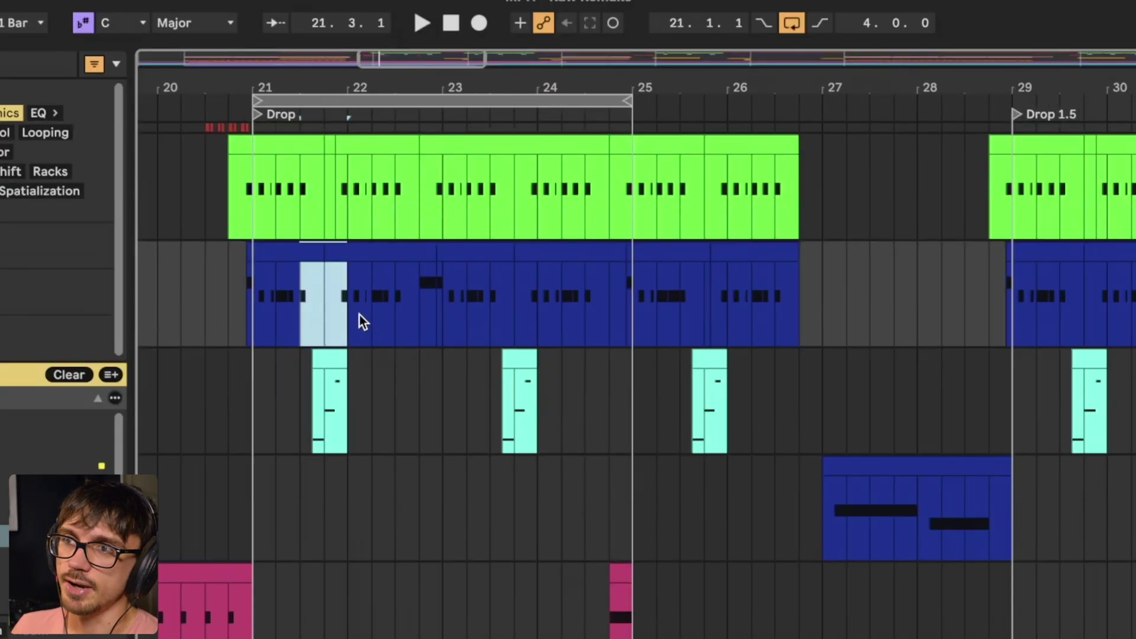
left_click(372, 309)
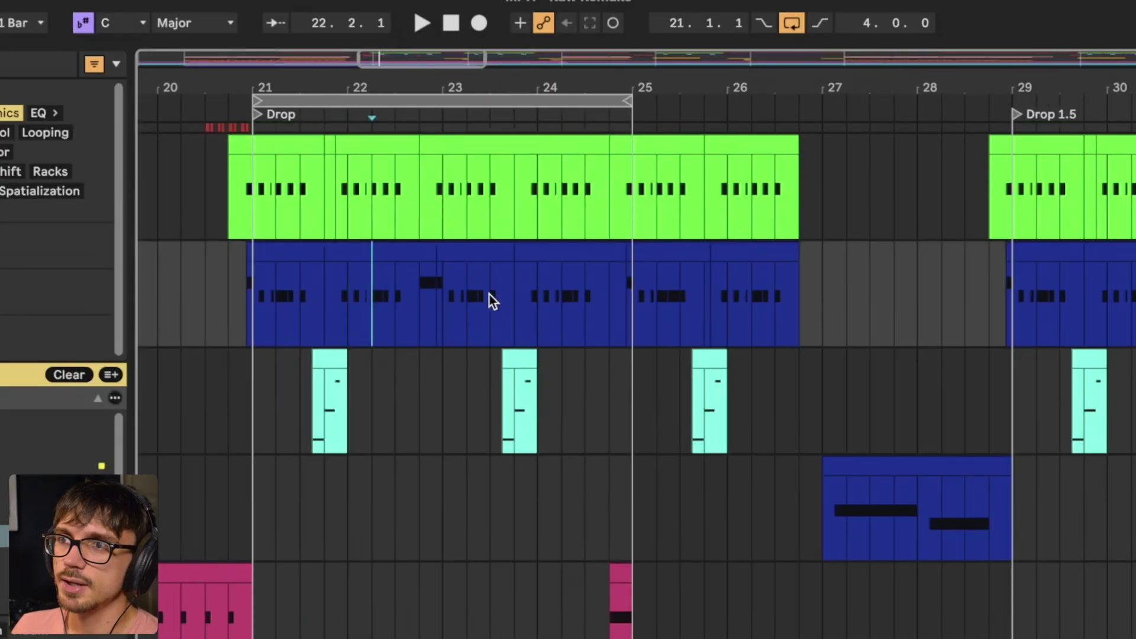
left_click_drag(376, 299, 441, 307)
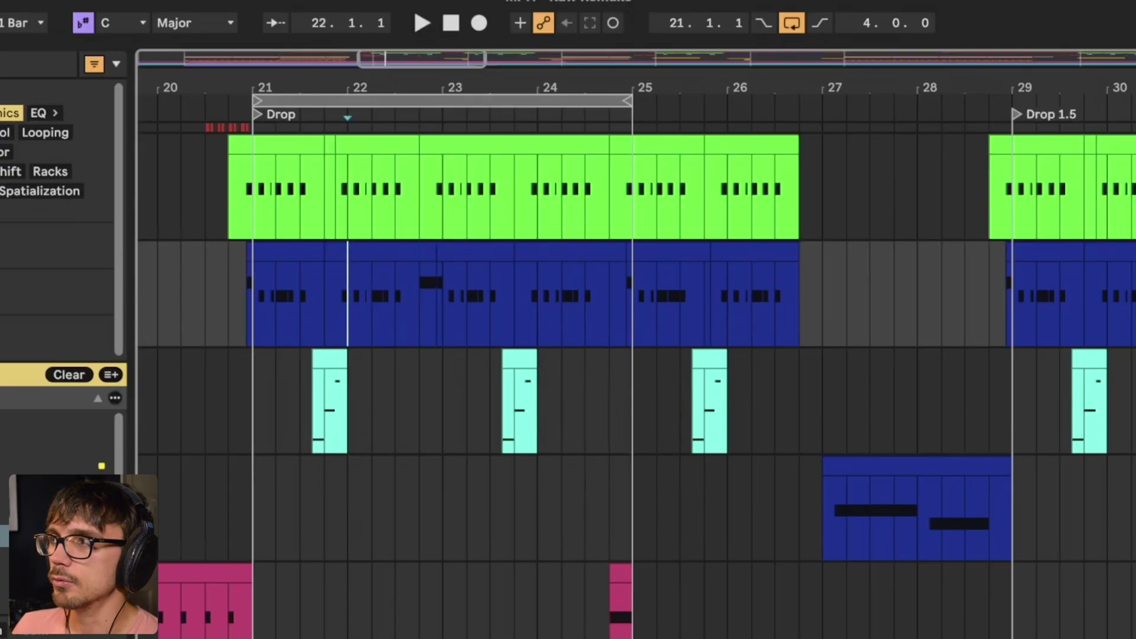
key("Up")
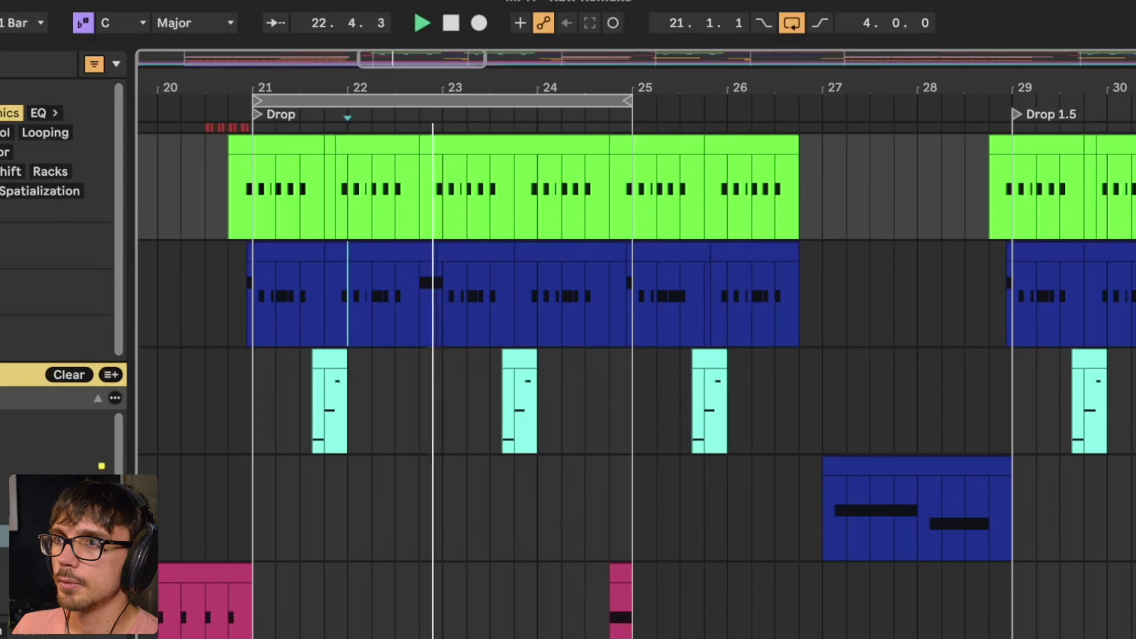
key("space")
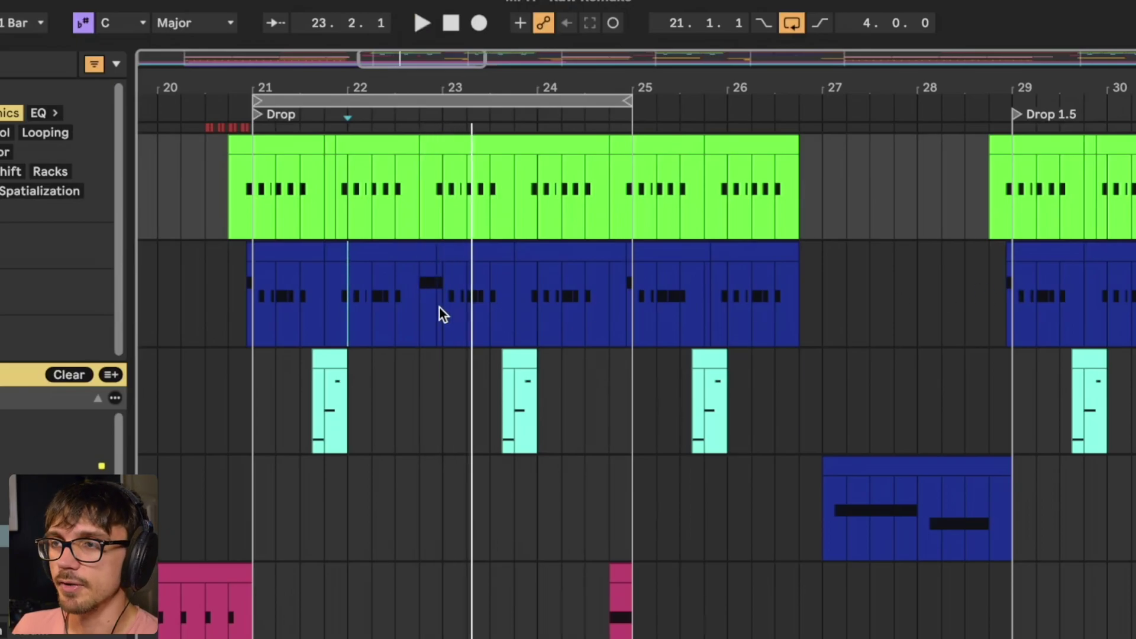
Step: Select the second Alt Bass clip of the Drop, in bar 23
key("Down")
key("Down")
scroll(473, 343, "down", 1)
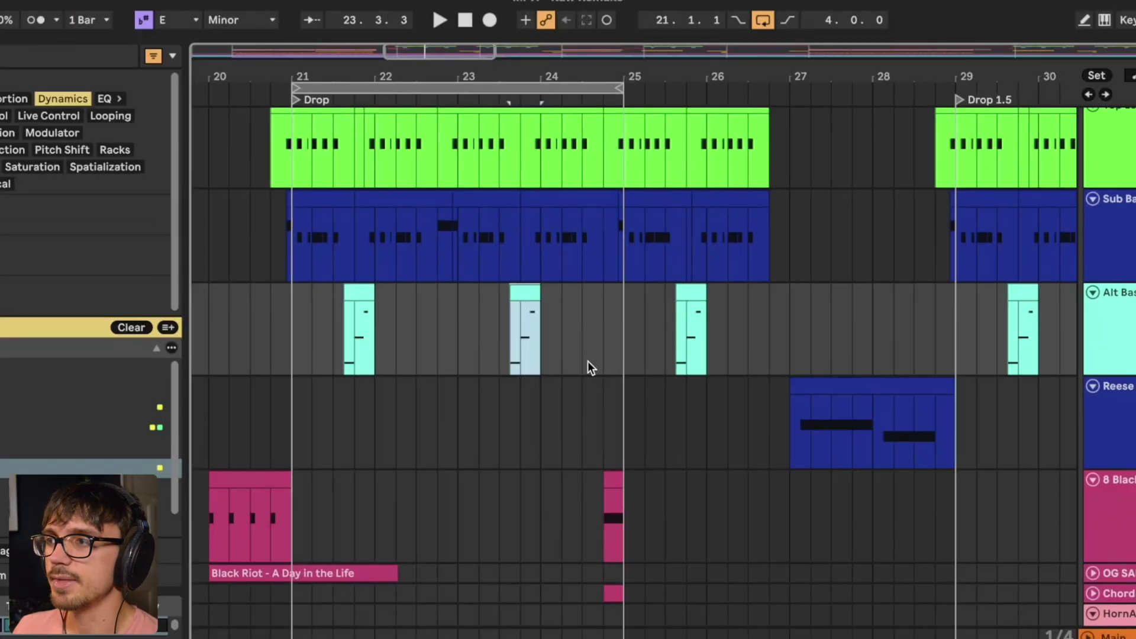
Step: Select the 8 Black Riot clip at the end of bar 24, and that track's span from bar 21 to bar 25
scroll(592, 424, "down", 2)
scroll(592, 423, "up", 2)
left_click(624, 553)
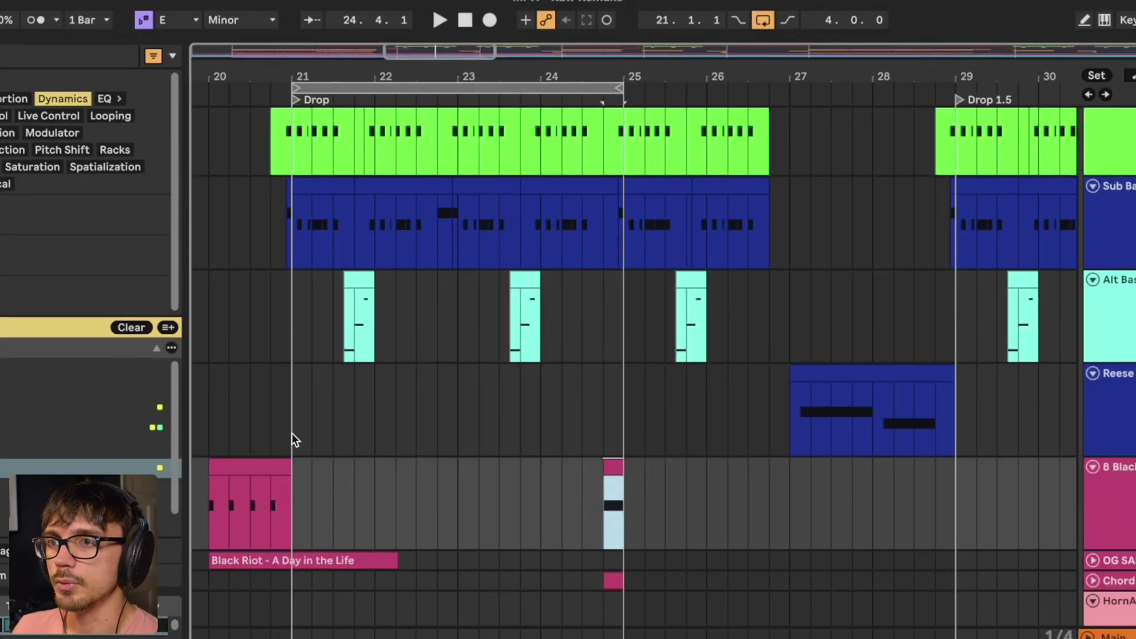
left_click_drag(296, 489, 628, 499)
scroll(509, 90, "down", 4)
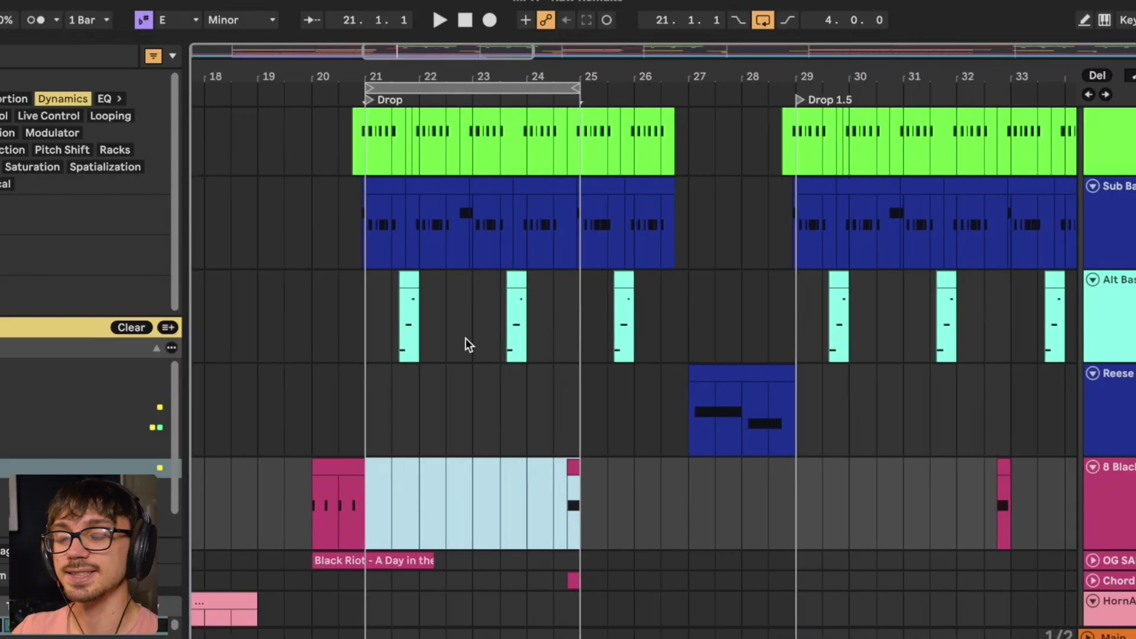
Step: Select the Alt Bass span from bar 21 to 29, and play from the Reese Bass clip at bar 27 through to Buildup 2
left_click(532, 283)
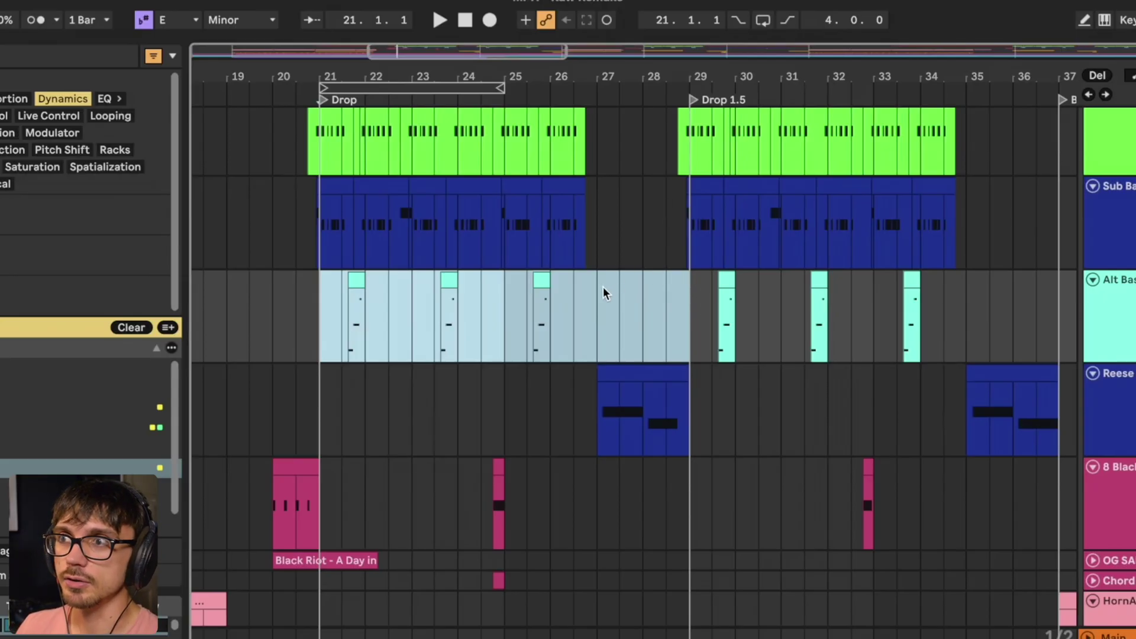
left_click(594, 314)
left_click(616, 376)
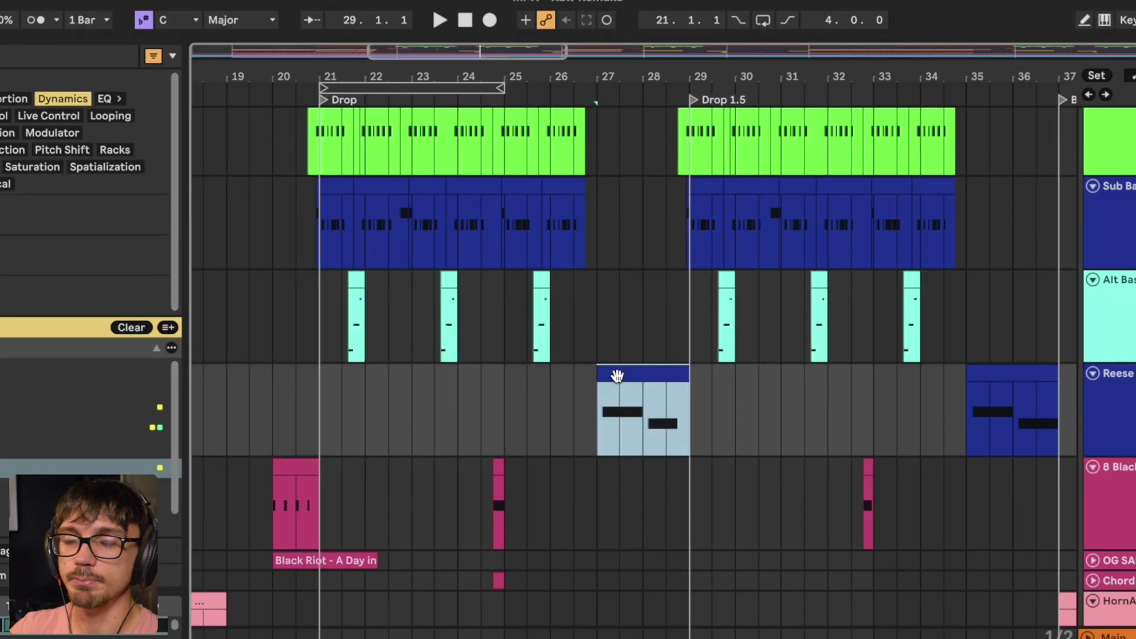
left_click_drag(561, 83, 559, 75)
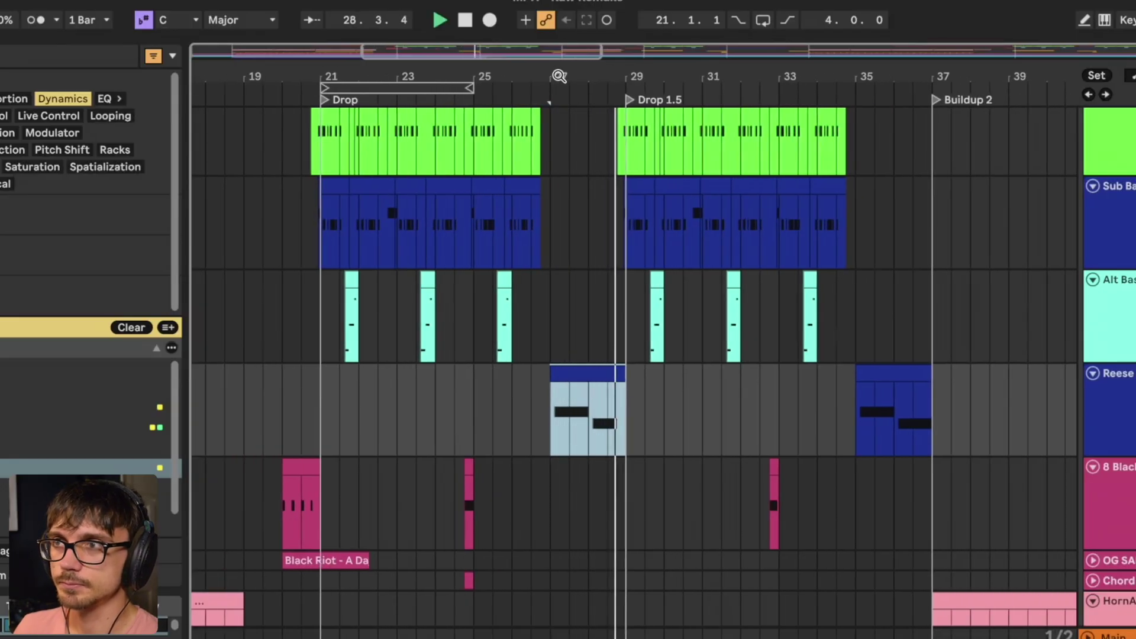
left_click_drag(540, 88, 540, 83)
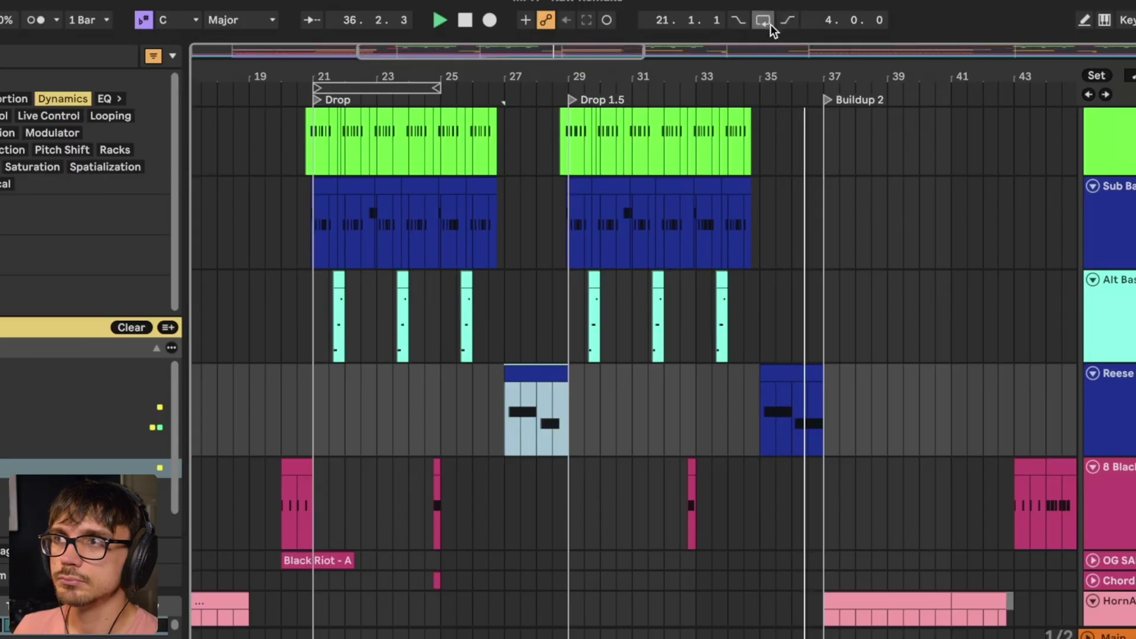
key("space")
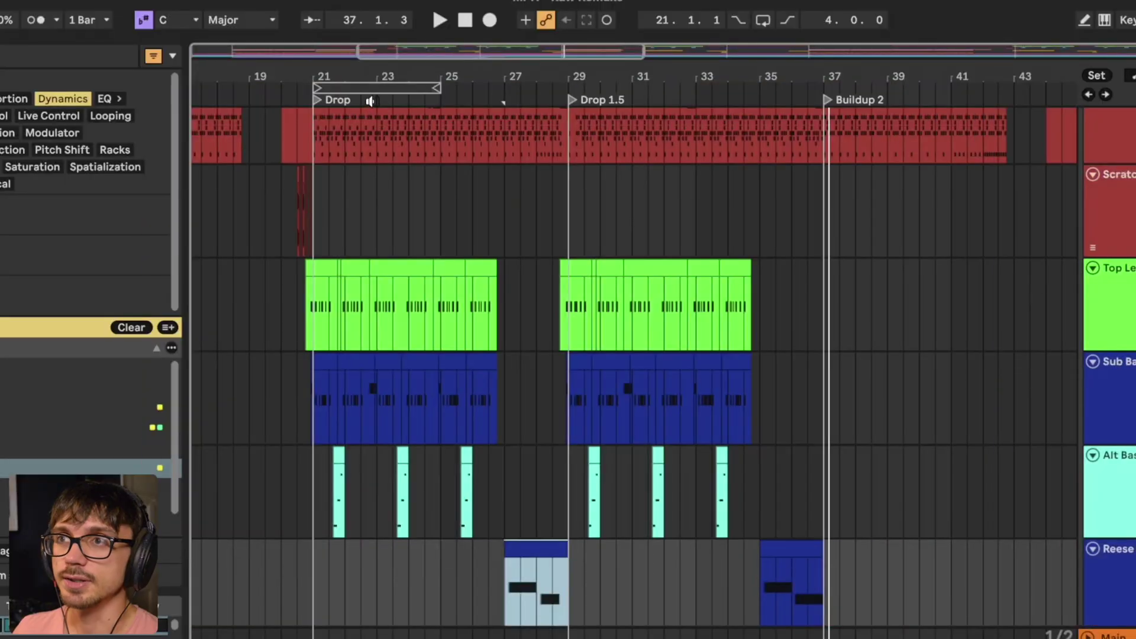
Step: Place the insert marker on the Top Lead at bar 21 and examine the Drop's lead and bass layers
scroll(292, 277, "up", 10)
left_click(292, 277)
left_click(275, 306)
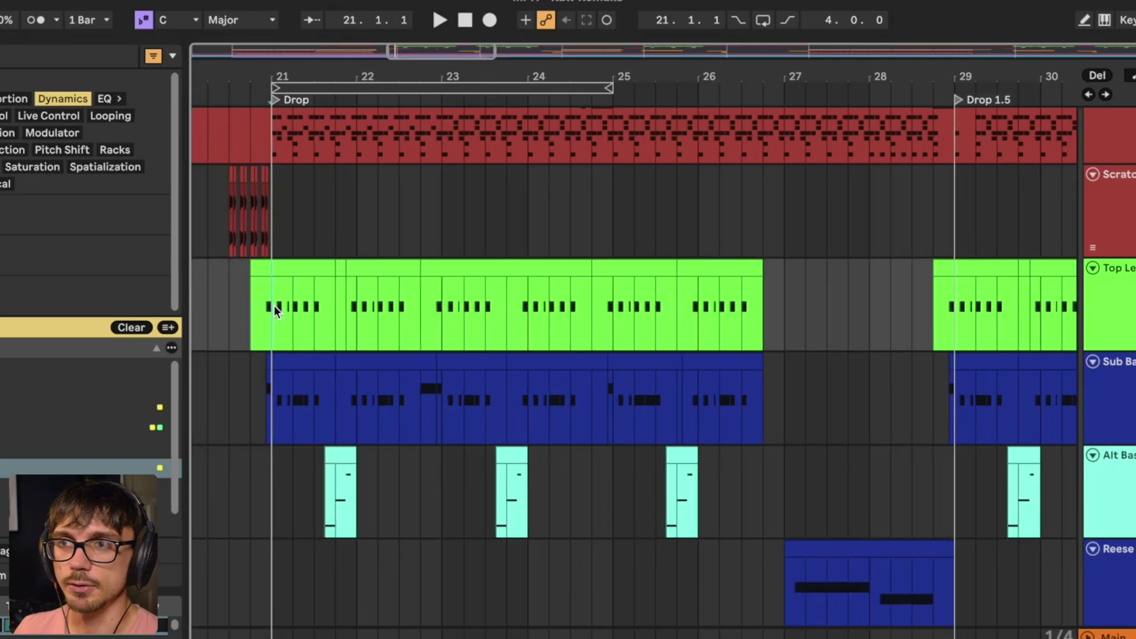
scroll(275, 305, "down", 2)
scroll(463, 260, "down", 3)
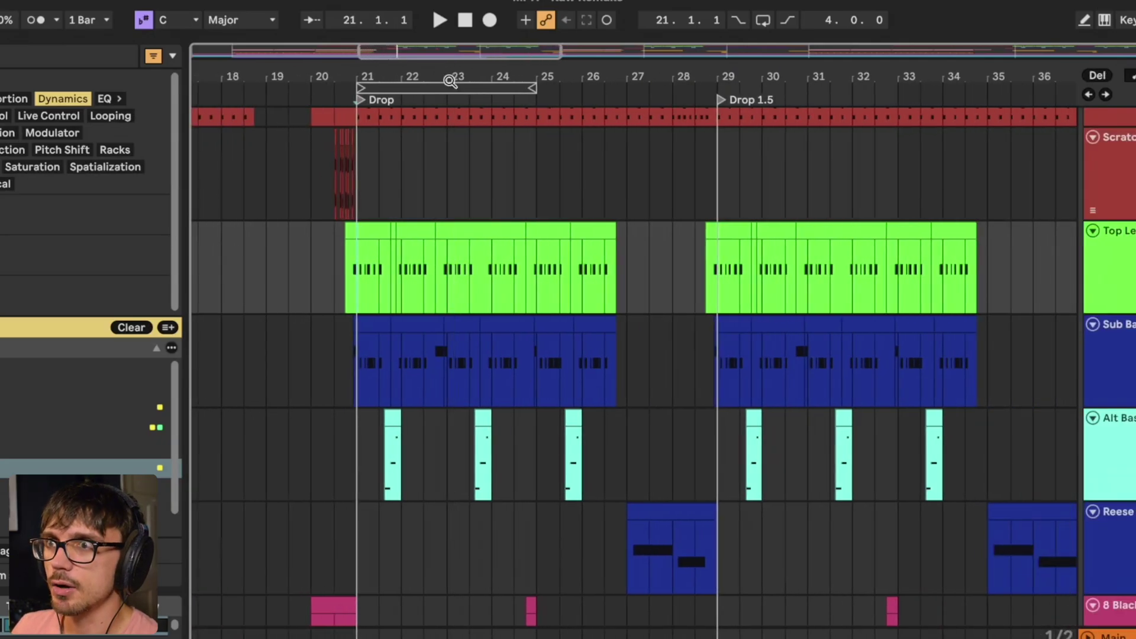
left_click_drag(540, 78, 493, 177)
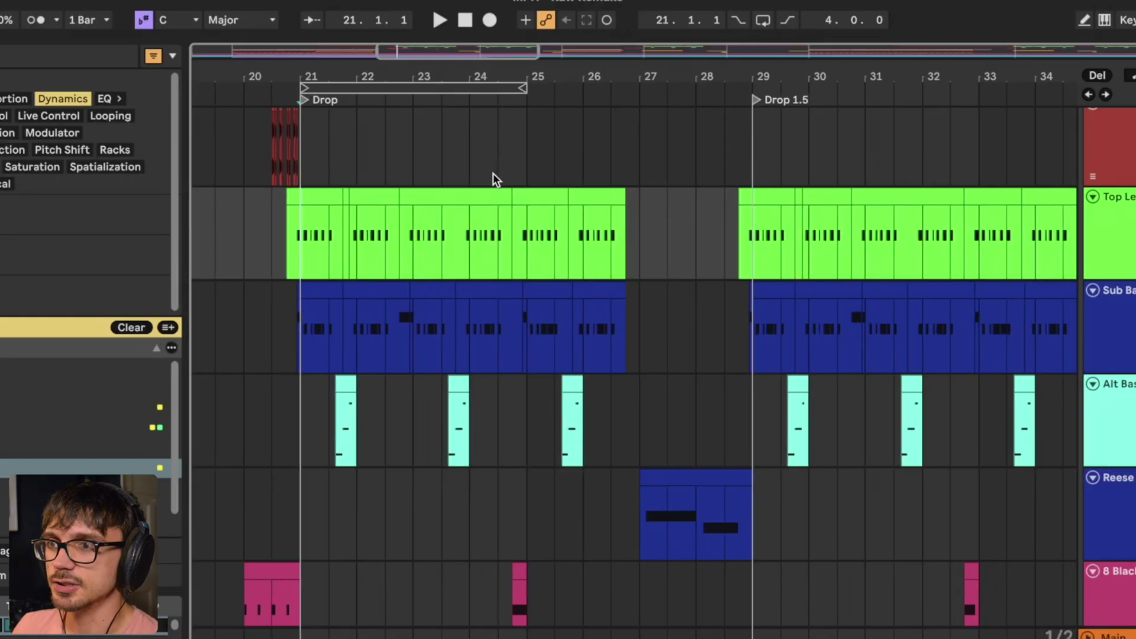
scroll(325, 246, "down", 2)
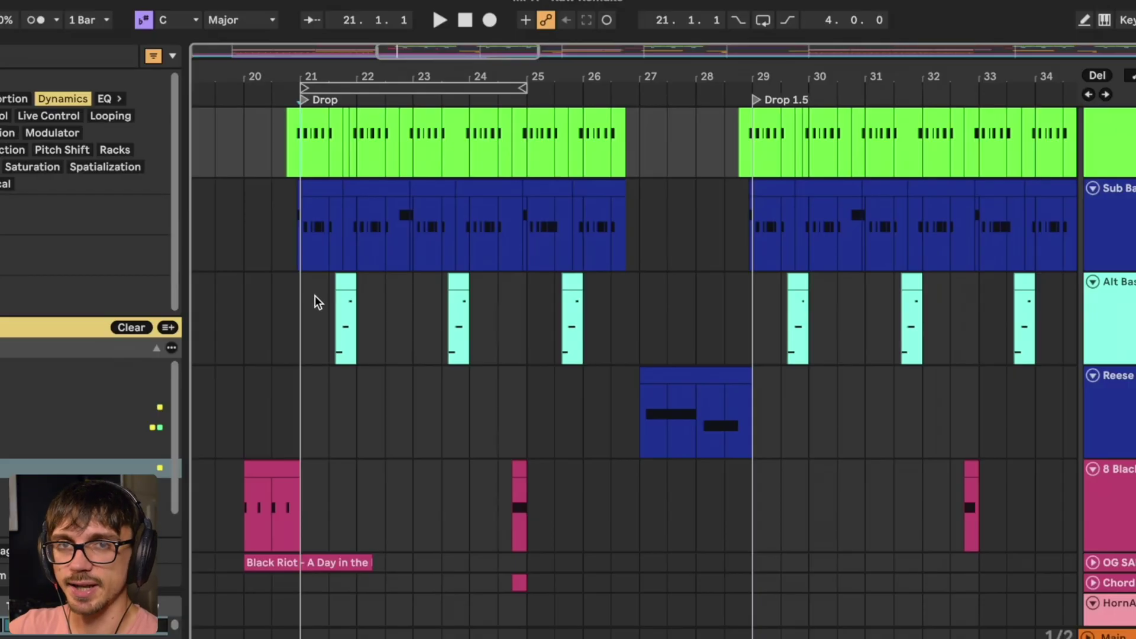
left_click_drag(322, 79, 402, 237)
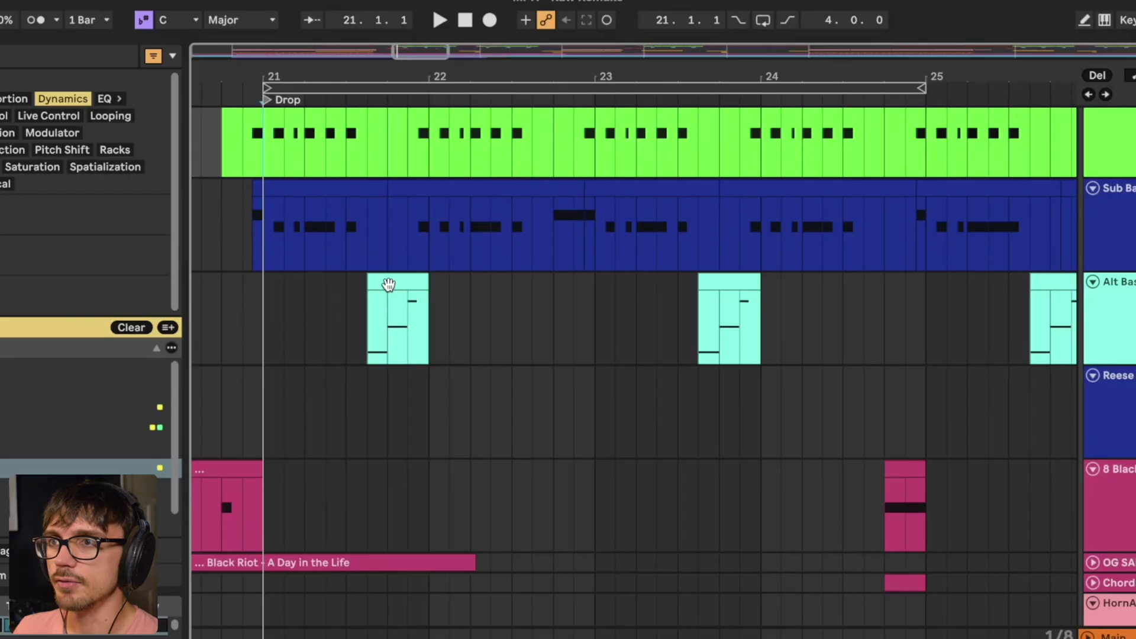
Step: Select the Alt Bass clips in bars 21 and 23 of the Drop one after the other
left_click(388, 285)
left_click_drag(459, 81, 407, 84)
left_click(567, 286)
left_click_drag(539, 77, 510, 134)
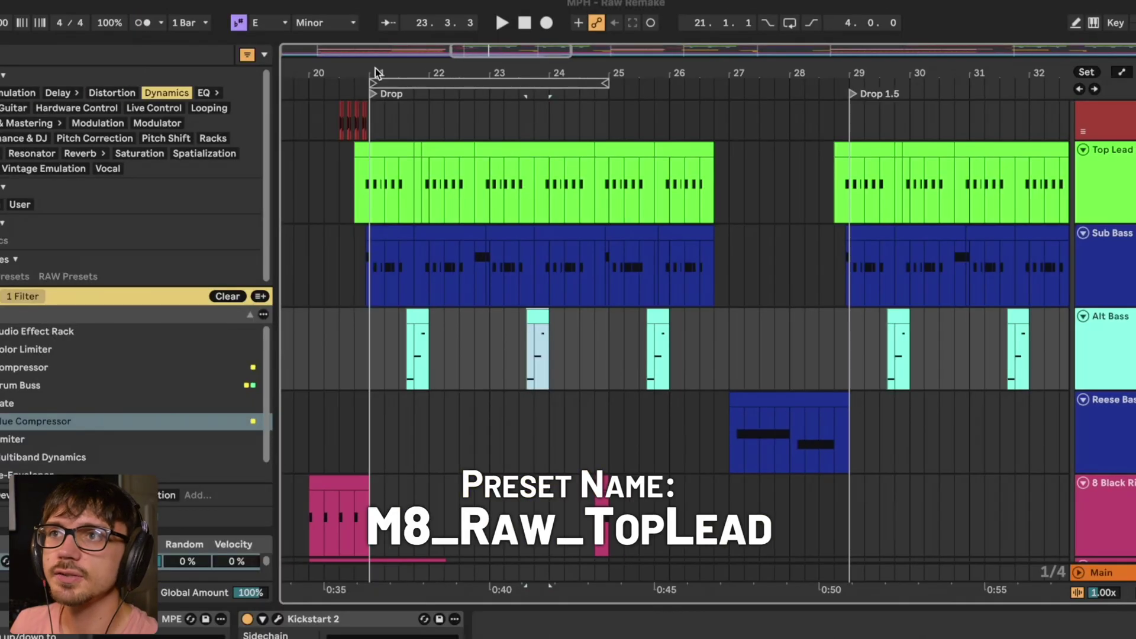
Step: Open the first Top Lead clip of the Drop in the note editor and bring its E4 notes into view
left_click_drag(383, 73, 370, 136)
double_click(364, 173)
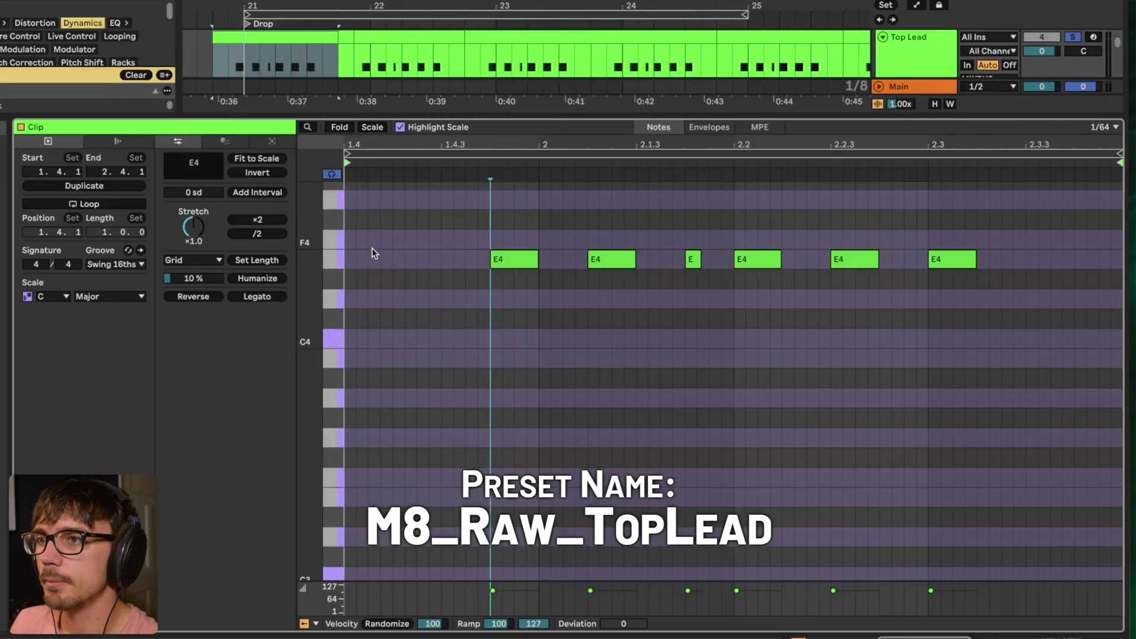
scroll(379, 255, "up", 5)
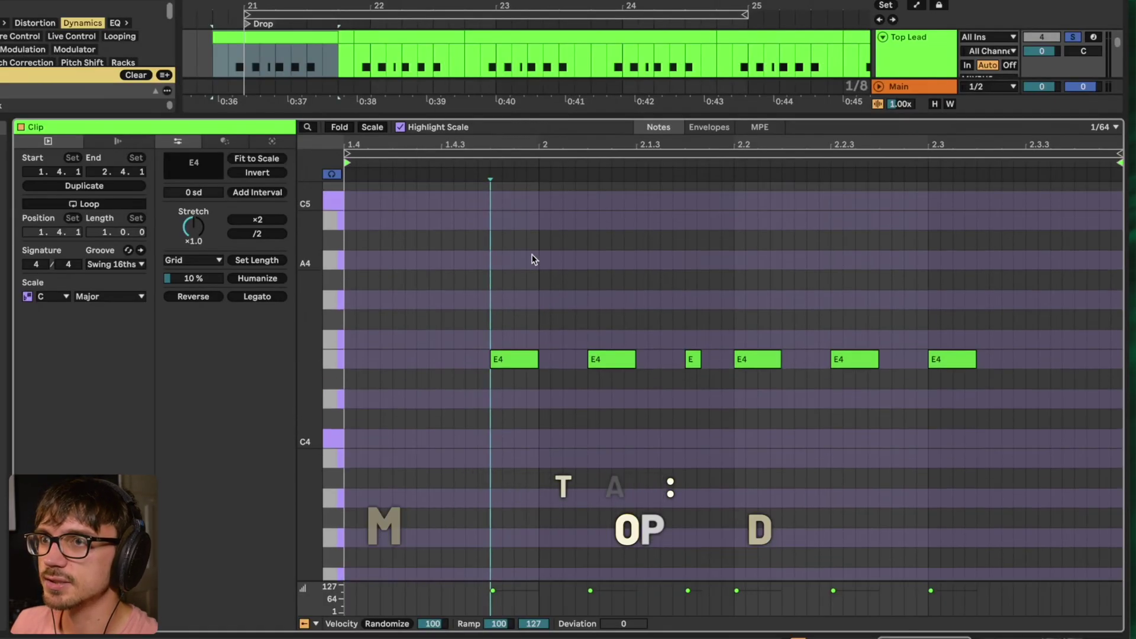
left_click_drag(480, 151, 532, 144)
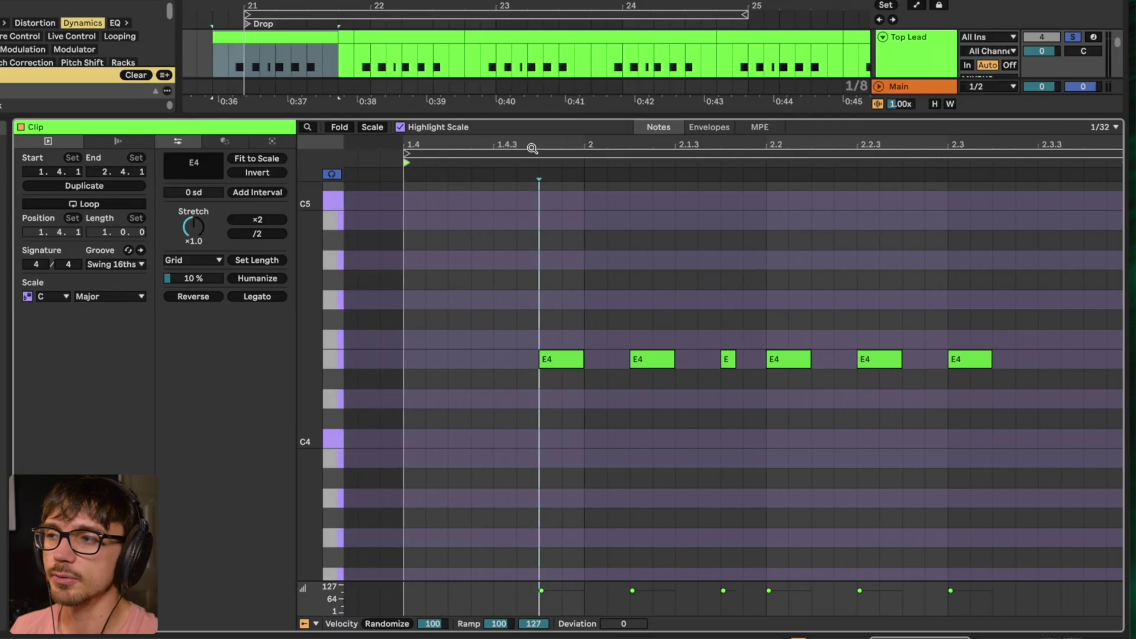
Step: Combine the first two Top Lead clips into one two-bar clip, and play it while showing its Pitch Bend envelope
key("ctrl+d")
key("space")
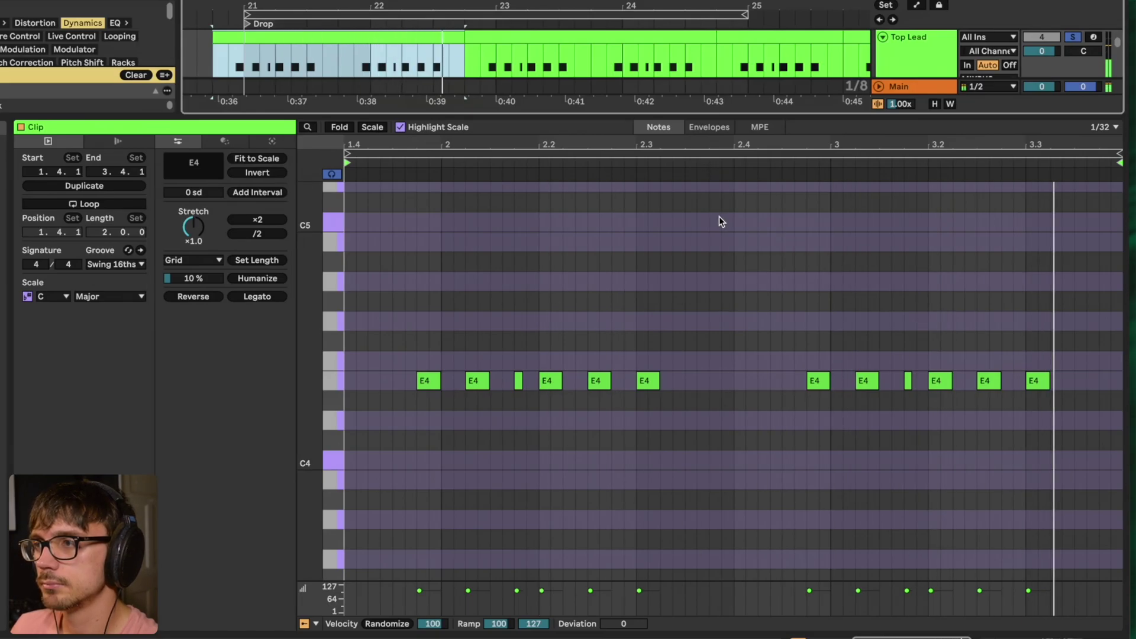
left_click(706, 129)
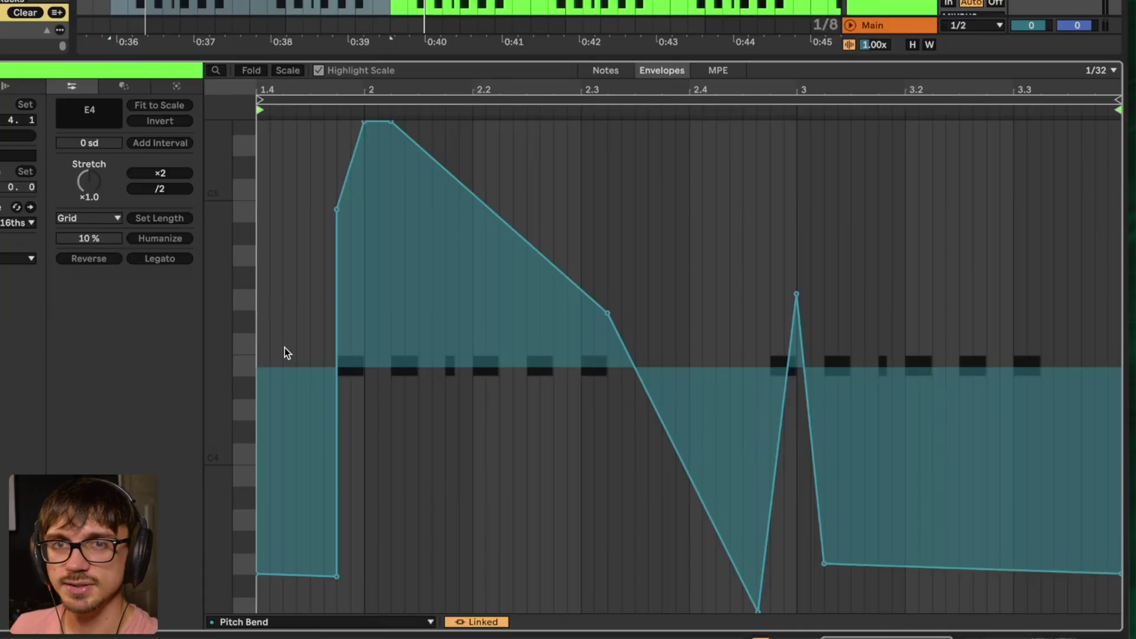
key("space")
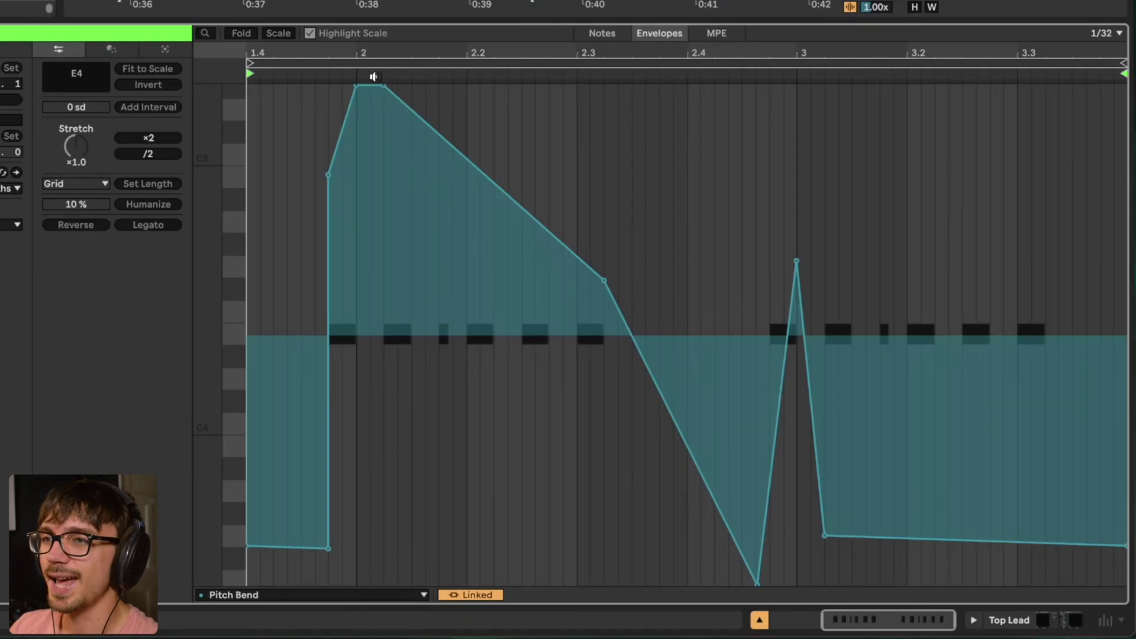
Step: Deactivate the first three and the fifth E4 notes of the Top Lead clip and play it
left_click(600, 35)
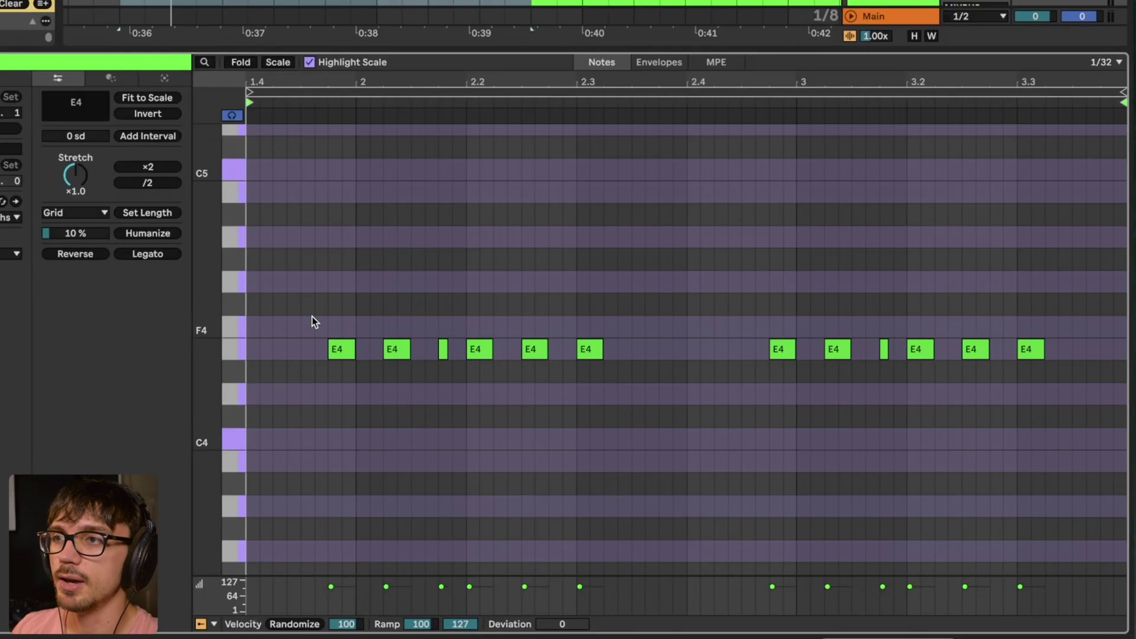
key("0")
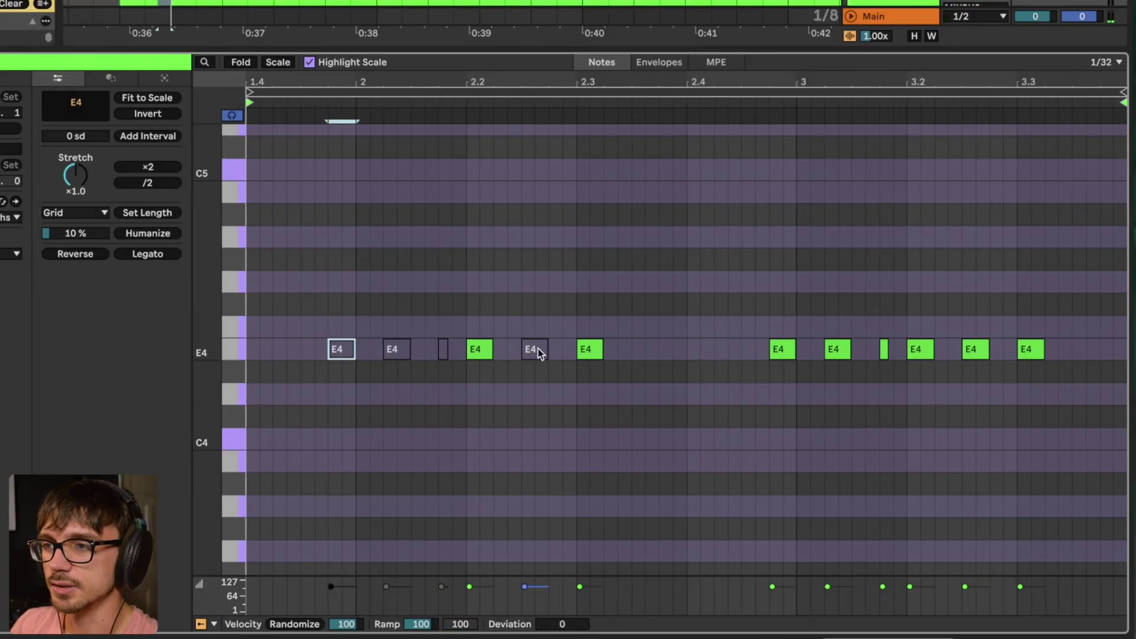
key("space")
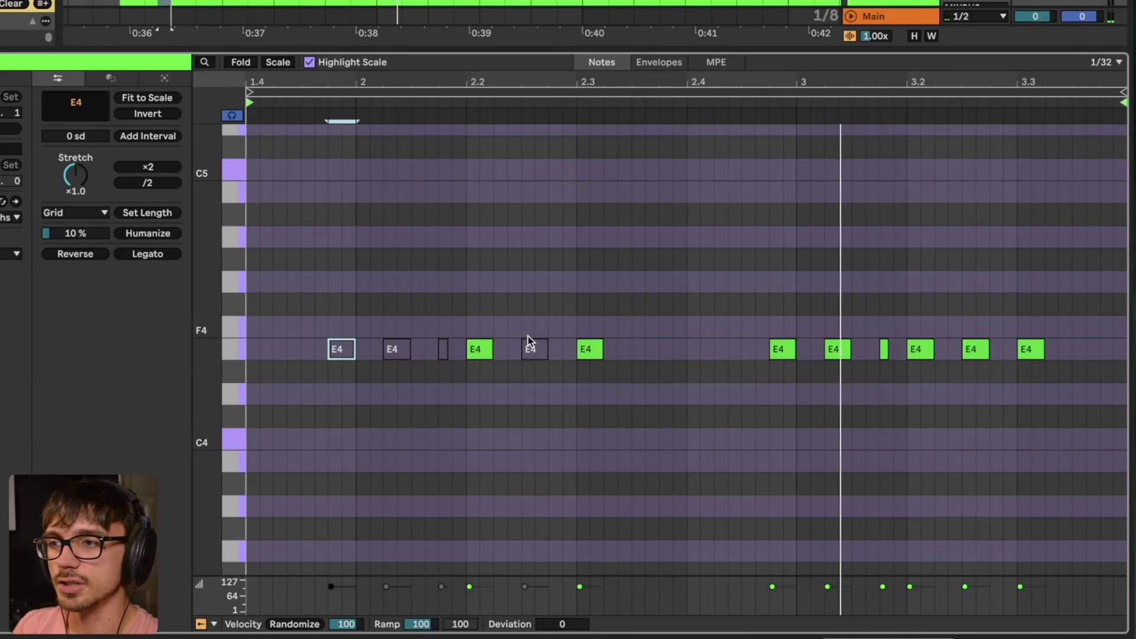
Step: Reactivate the fifth and the first three E4 notes of the Top Lead clip
left_click(530, 355)
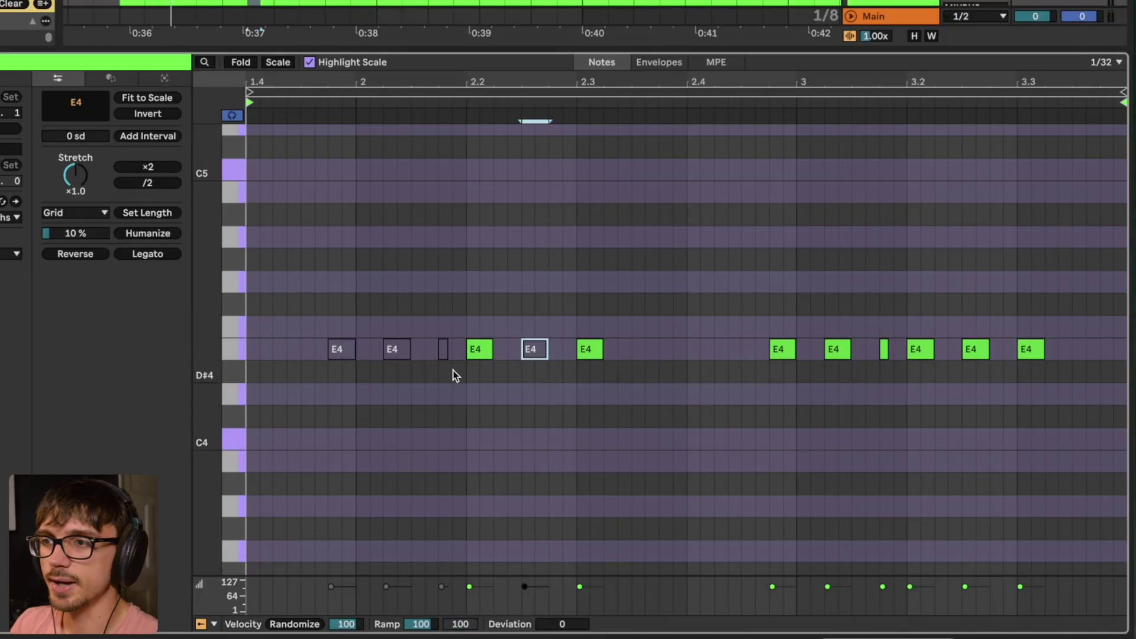
key("0")
left_click_drag(457, 370, 304, 342)
key("0")
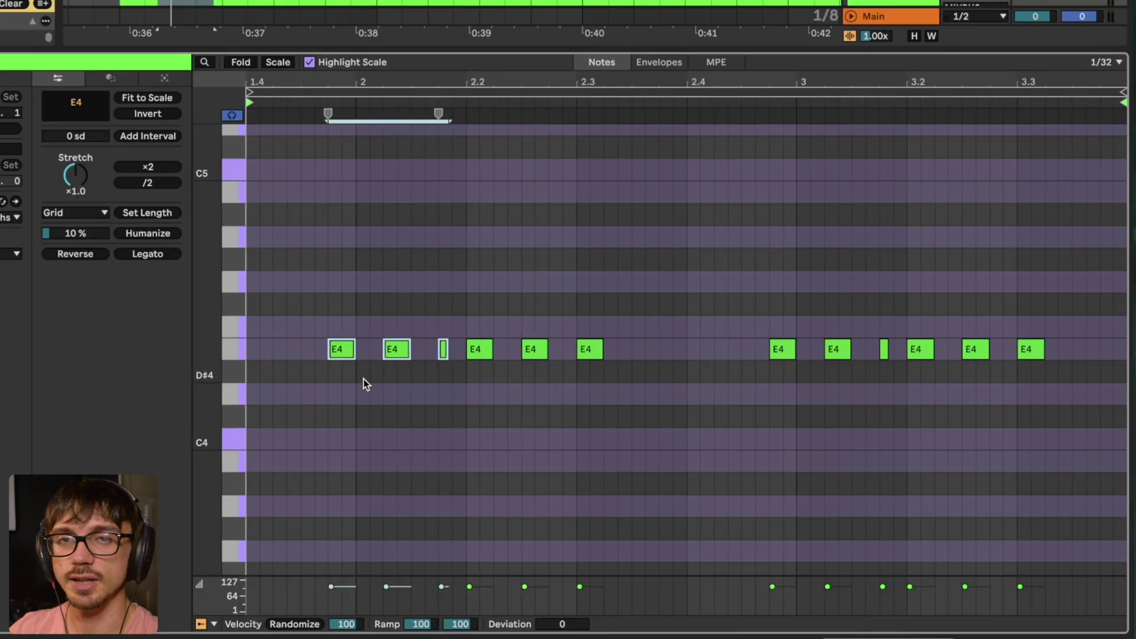
Step: Set the fixed grid of the Top Lead clip's note editor to 1/16
left_click(534, 350)
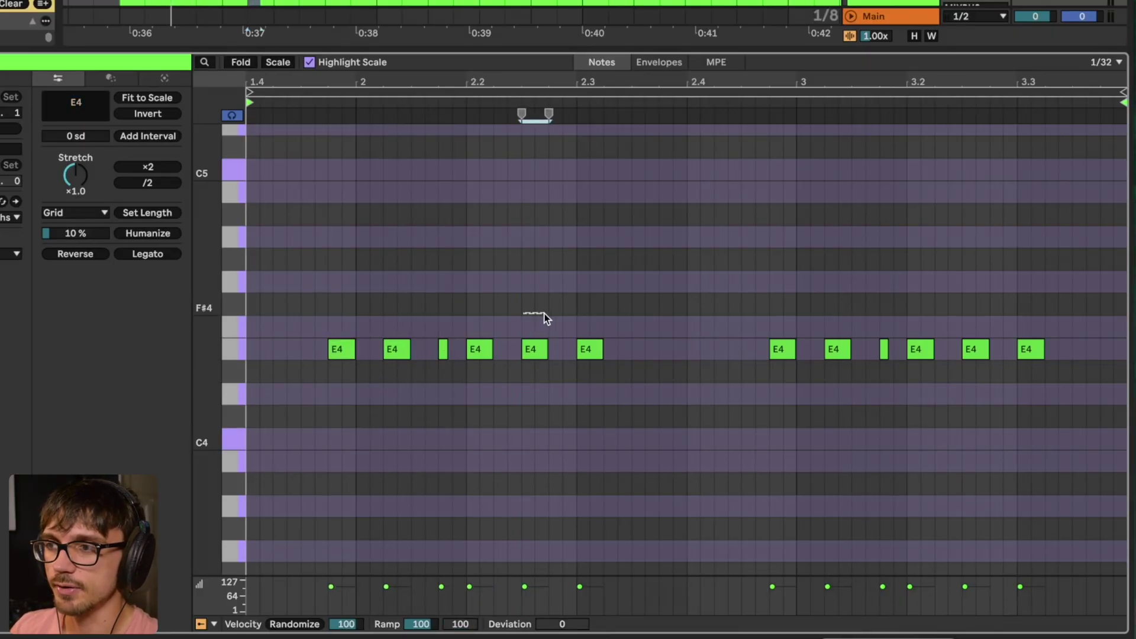
left_click(370, 325)
right_click(392, 317)
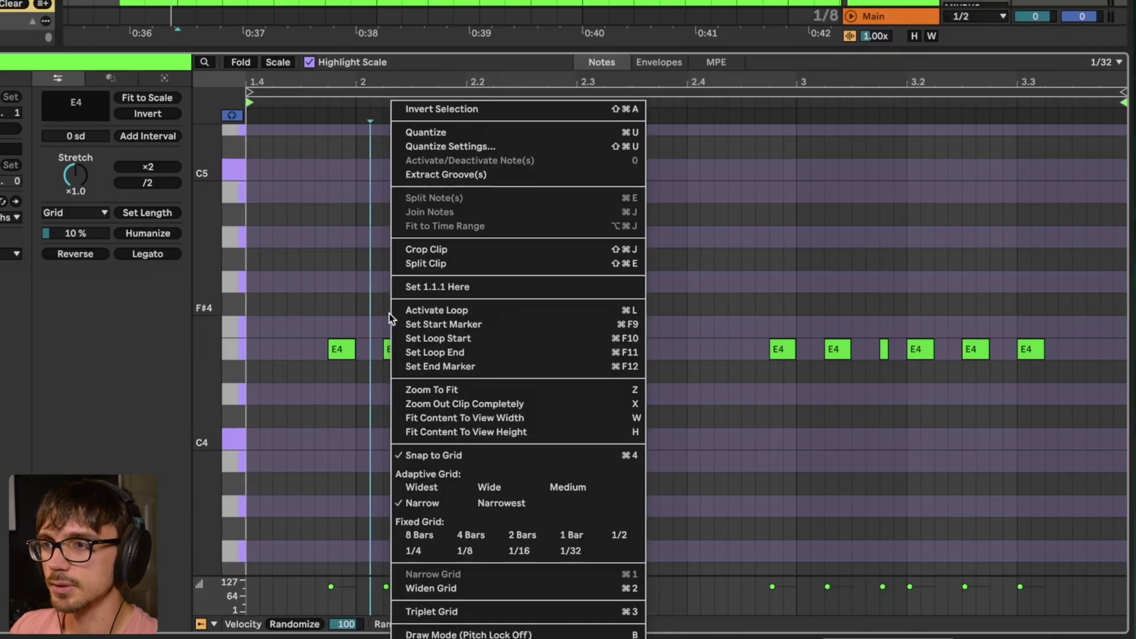
left_click(519, 550)
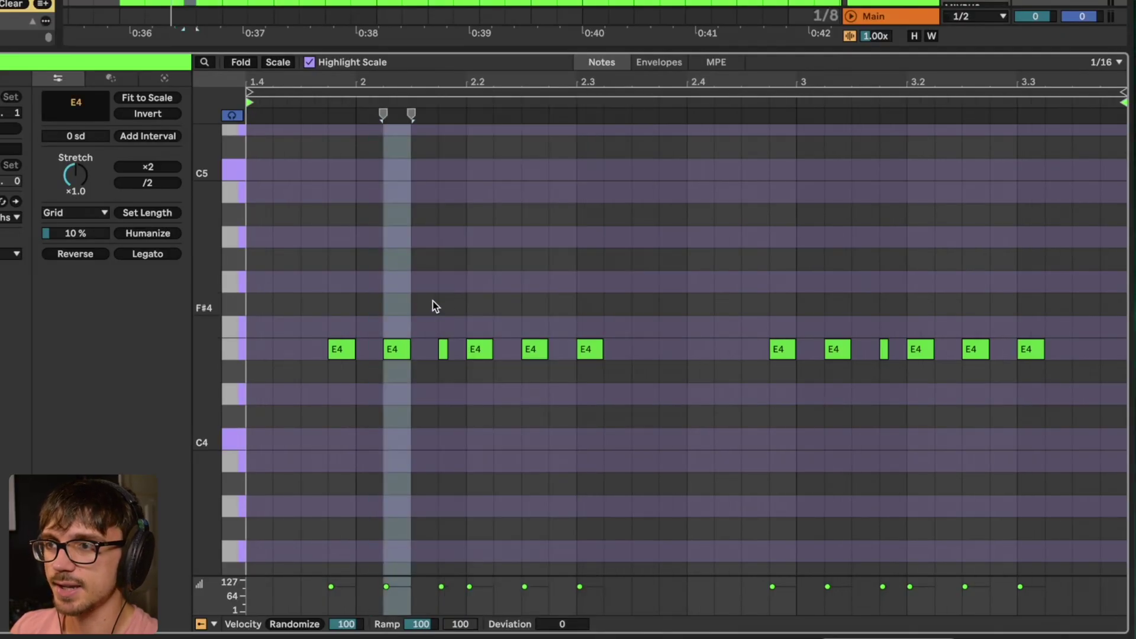
Step: Place the insert marker at the start of the second E4 note and play the Top Lead clip
left_click(460, 302)
left_click(352, 307)
left_click(391, 296)
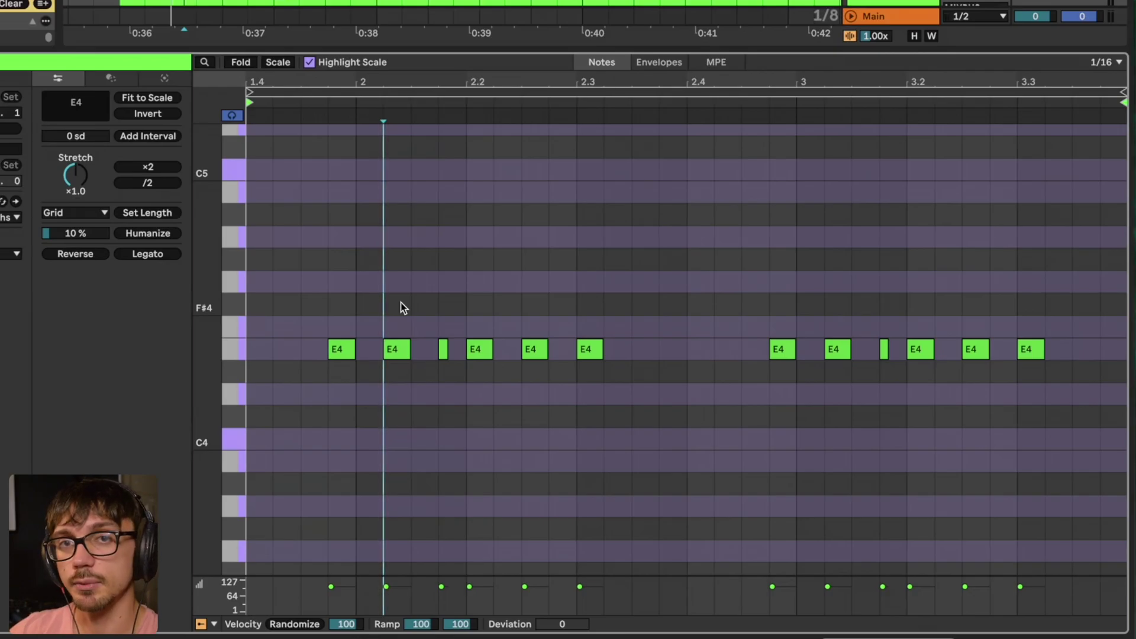
key("space")
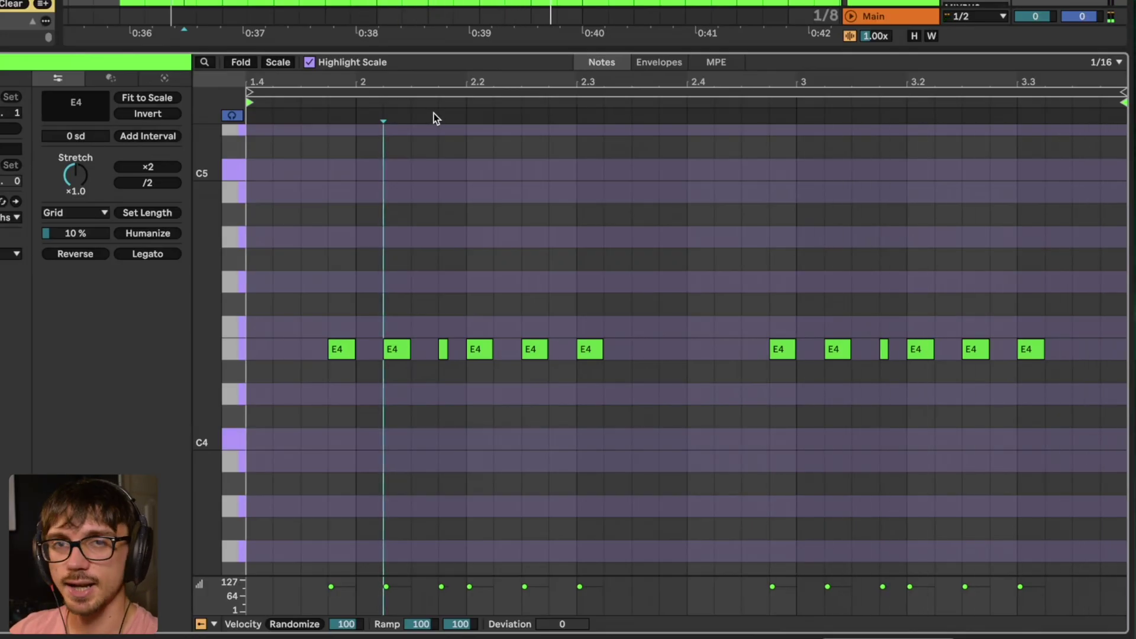
key("space")
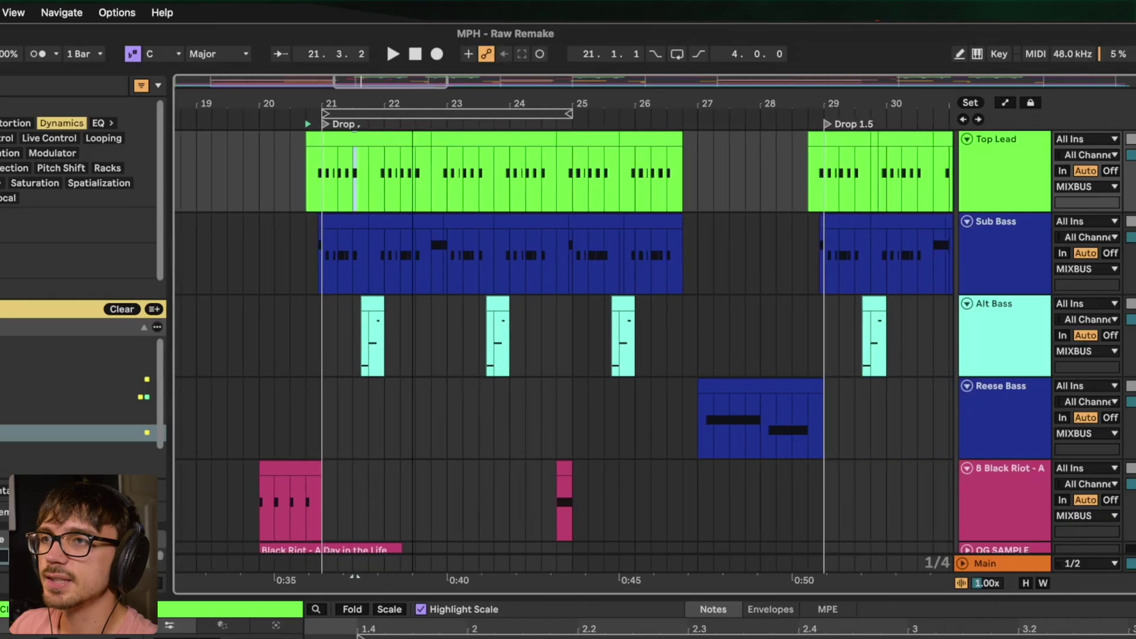
Step: Show the Top Lead track's device and arrange its Serum 2 window over the arrangement
scroll(400, 190, "up", 3)
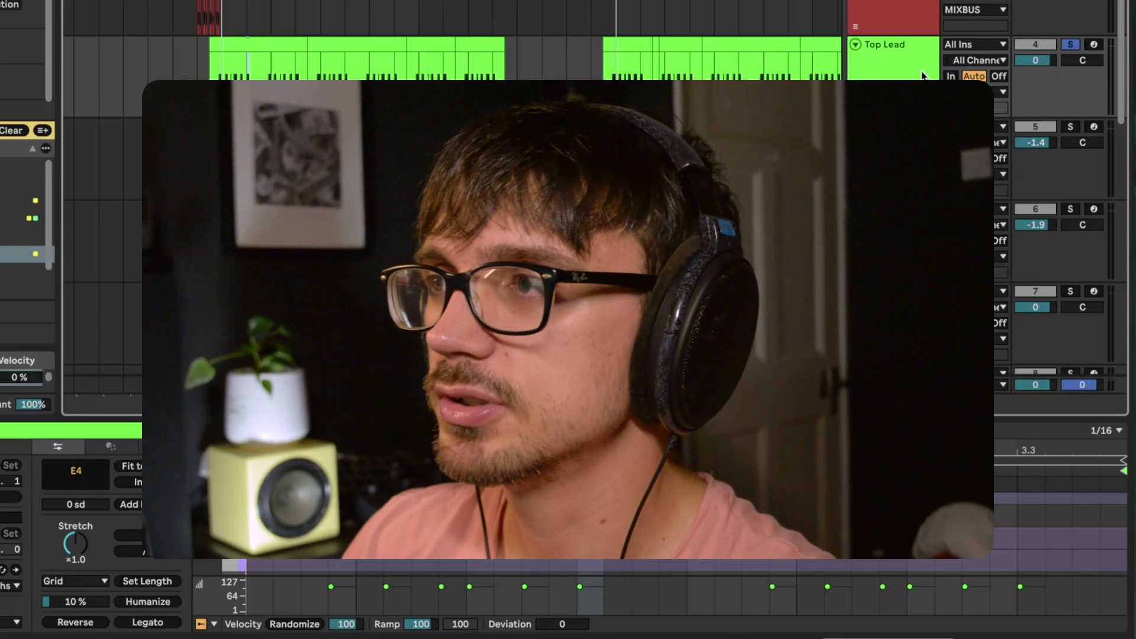
key("shift+Tab")
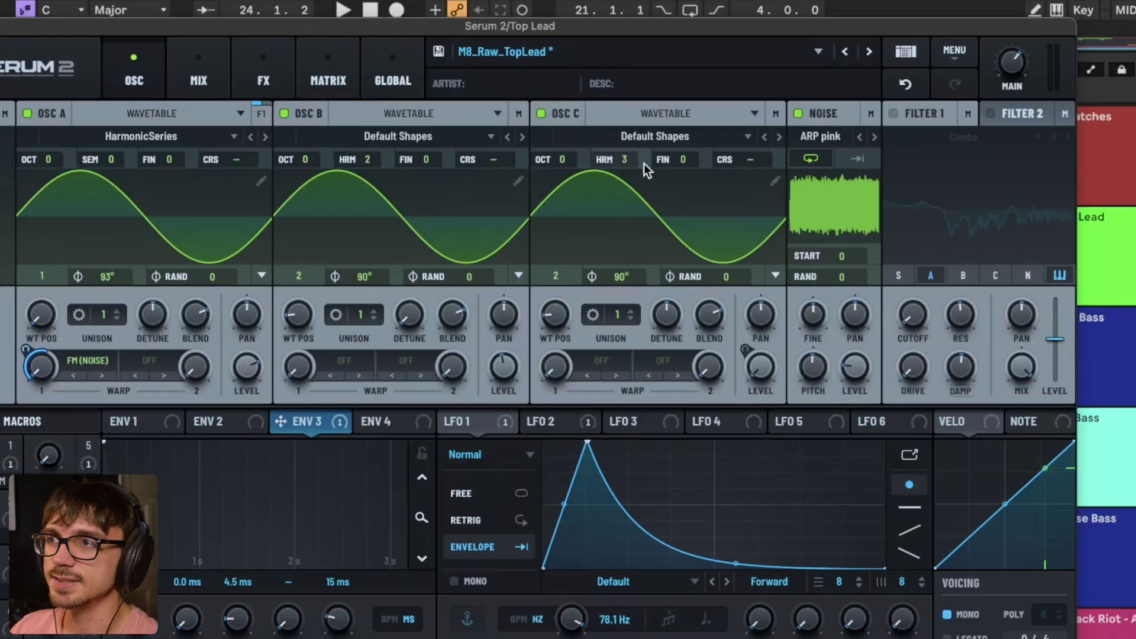
left_click_drag(628, 26, 672, 446)
left_click_drag(787, 72, 591, 106)
Step: Play the Top Lead and compare its sound with OSC C switched off and back on
key("space")
left_click_drag(650, 447, 650, 99)
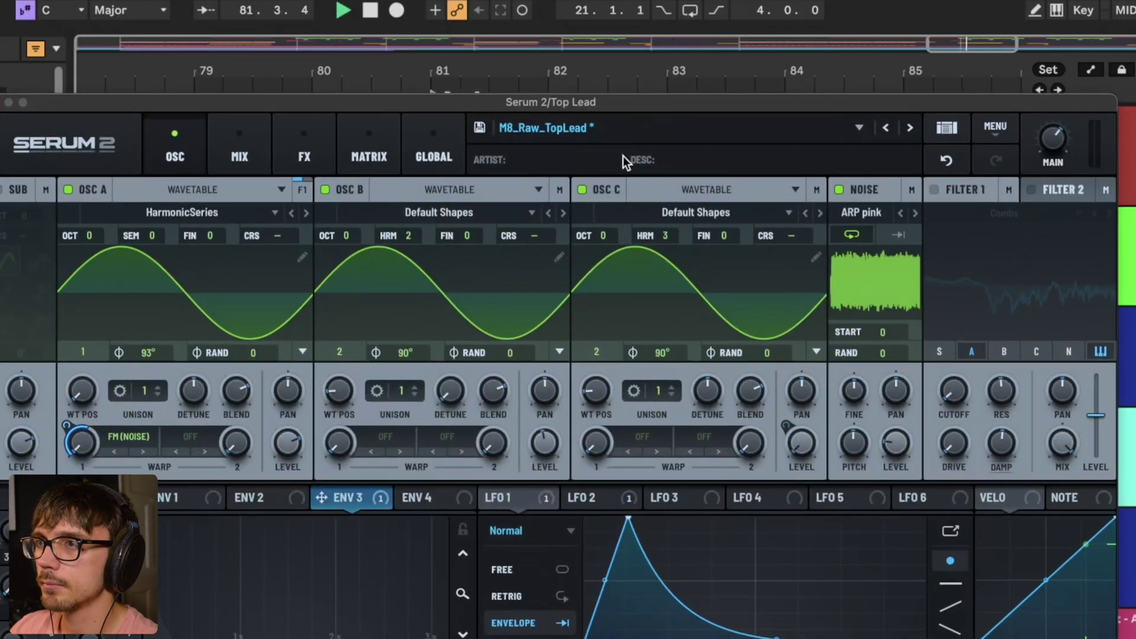
left_click(587, 190)
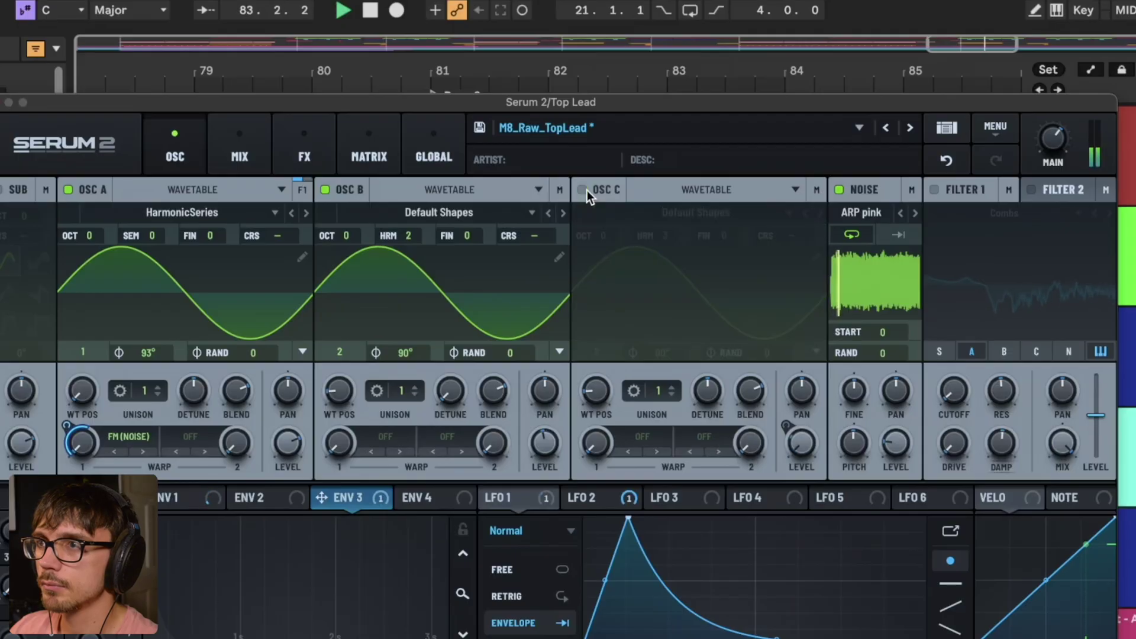
left_click(587, 191)
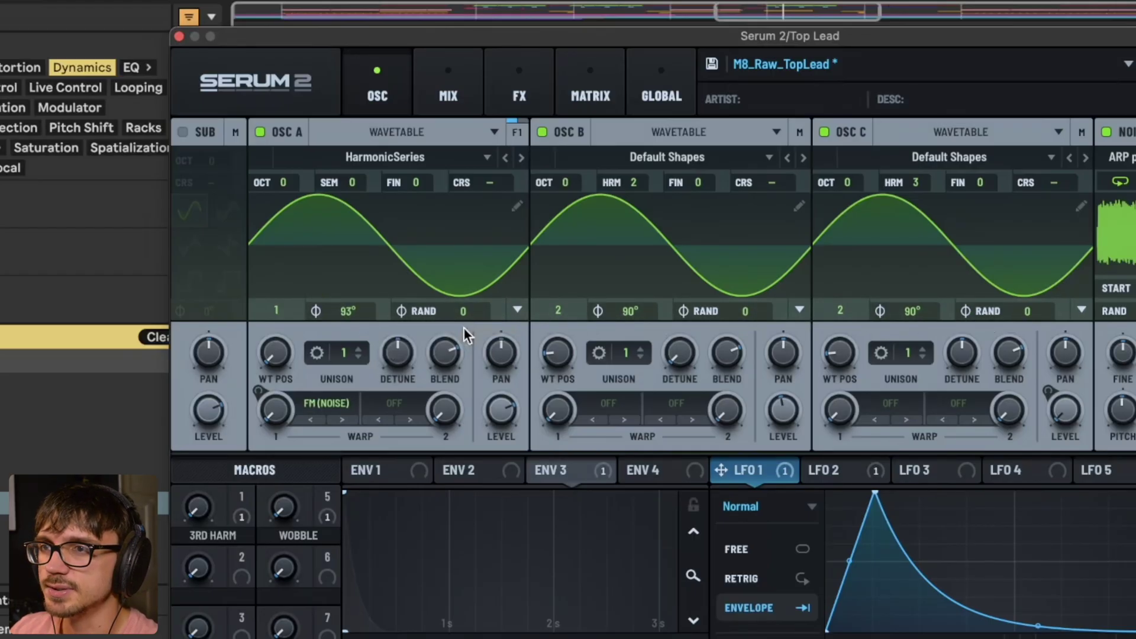
Step: Set OSC A's phase to 90° in the Top Lead's Serum 2 and display ENV 1
left_click_drag(353, 317, 346, 318)
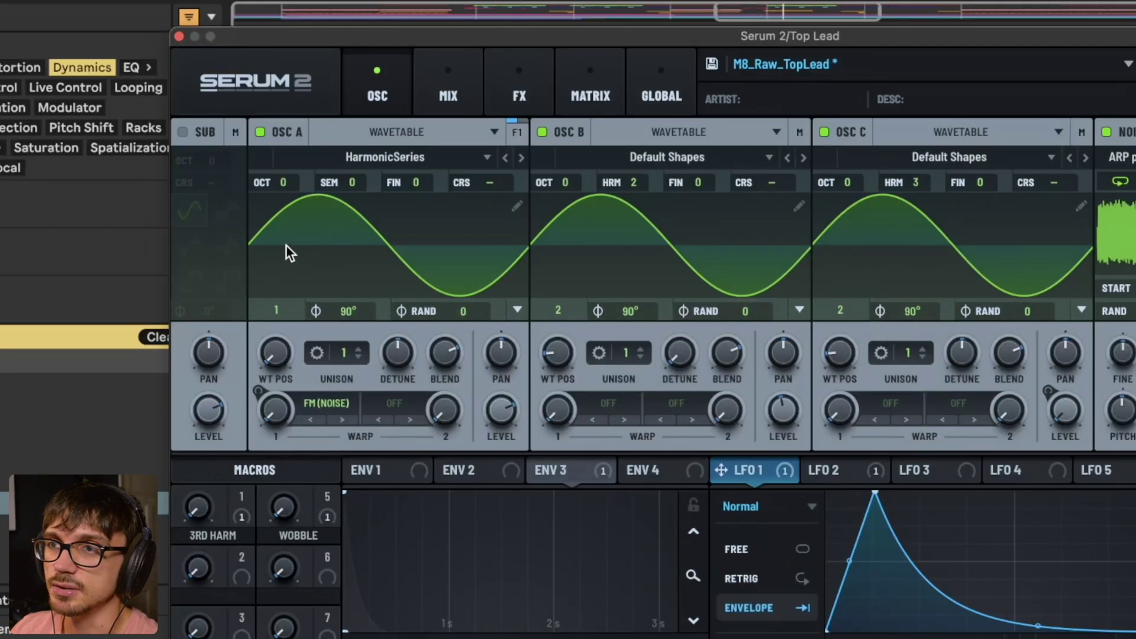
left_click(358, 317)
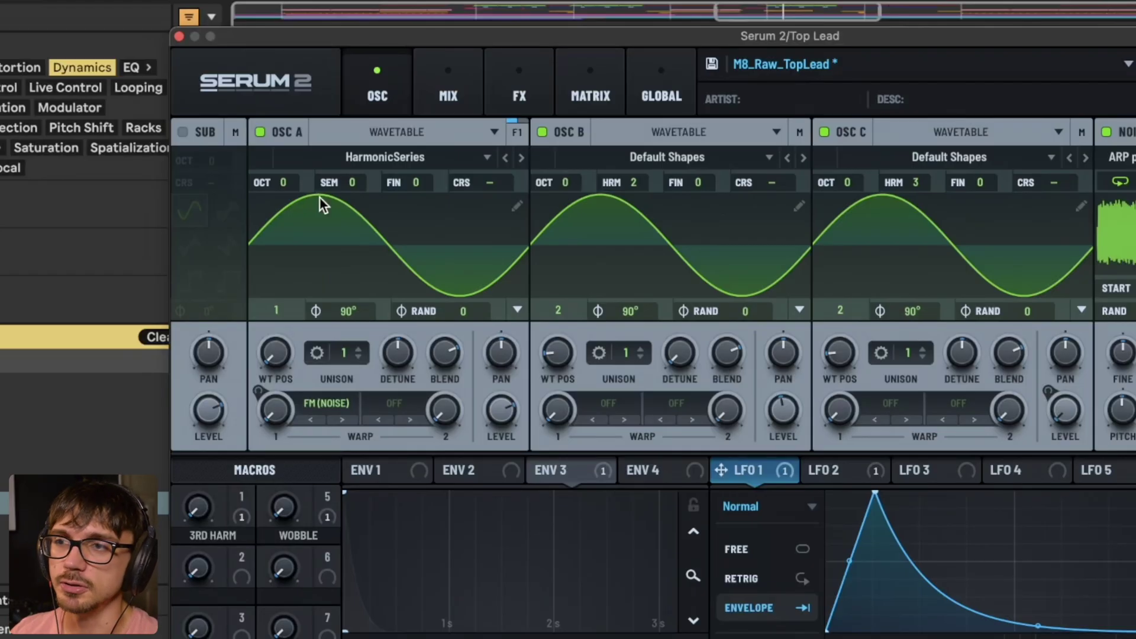
left_click(377, 470)
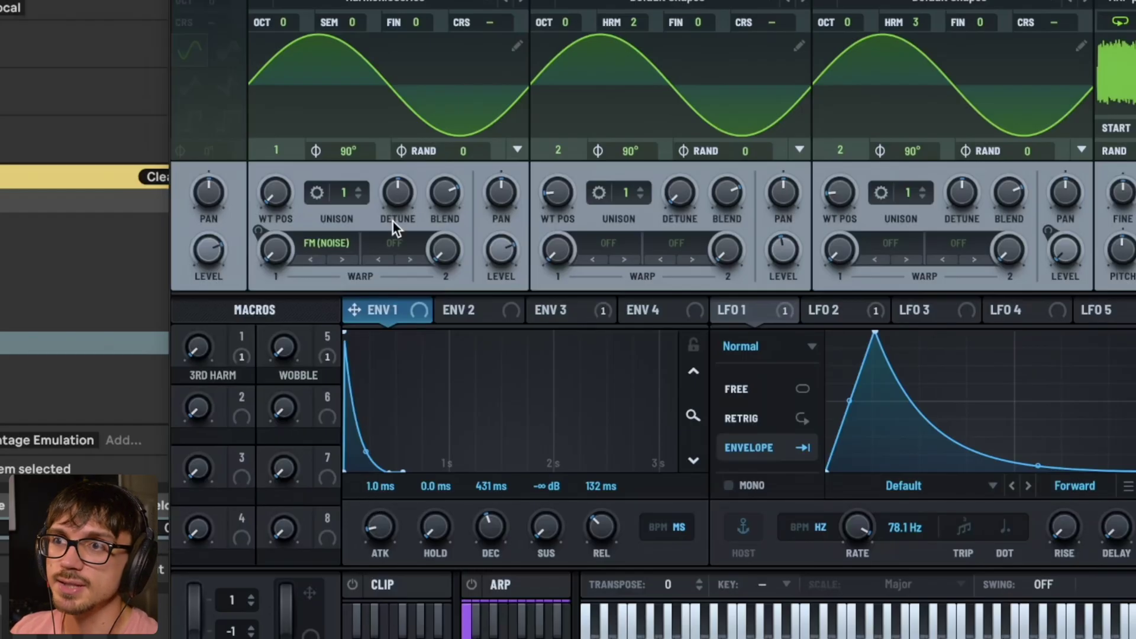
Step: Isolate OSC A, try its Env 3 FM warp modulation at 92%, restore the amount, and switch OSC B and OSC C back on
left_click(538, 3)
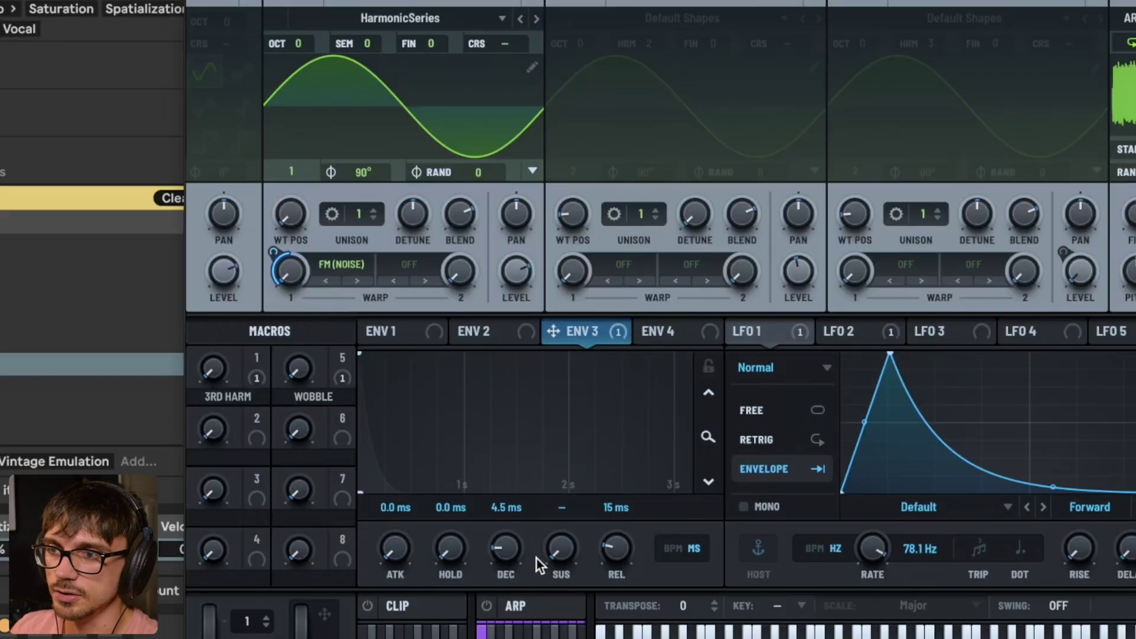
left_click_drag(275, 251, 261, 179)
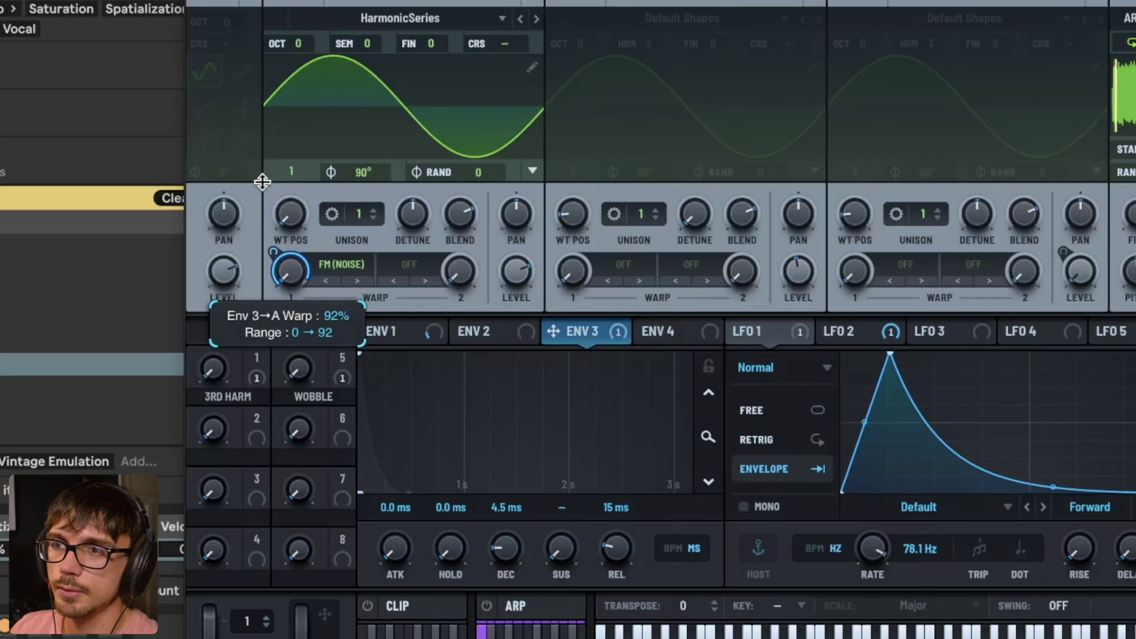
left_click_drag(262, 182, 256, 229)
left_click(563, 3)
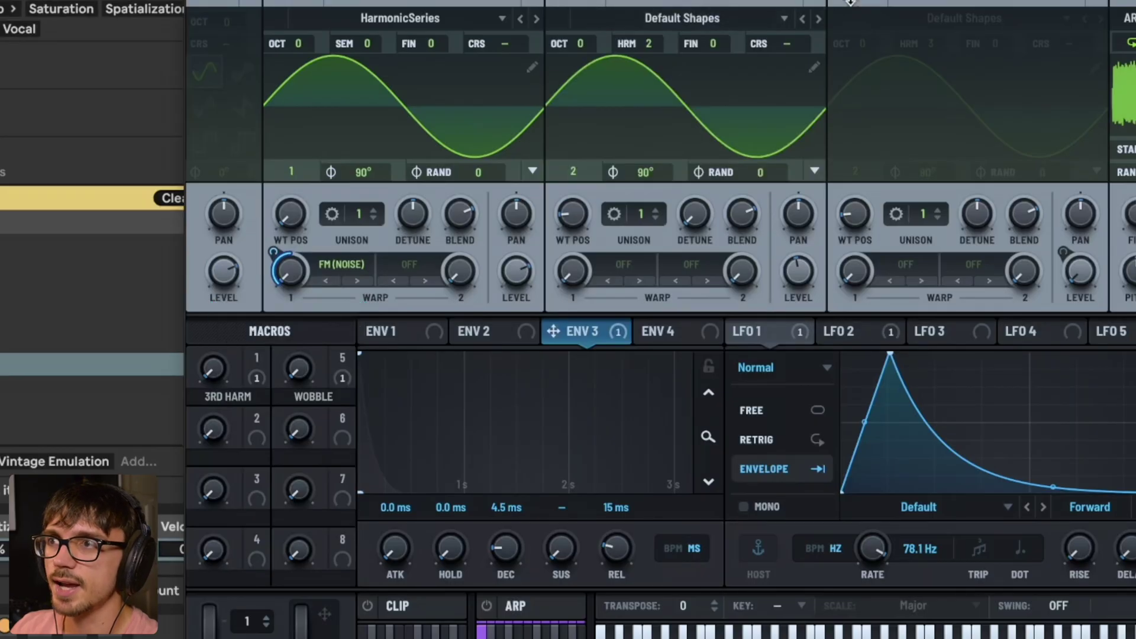
left_click(850, 3)
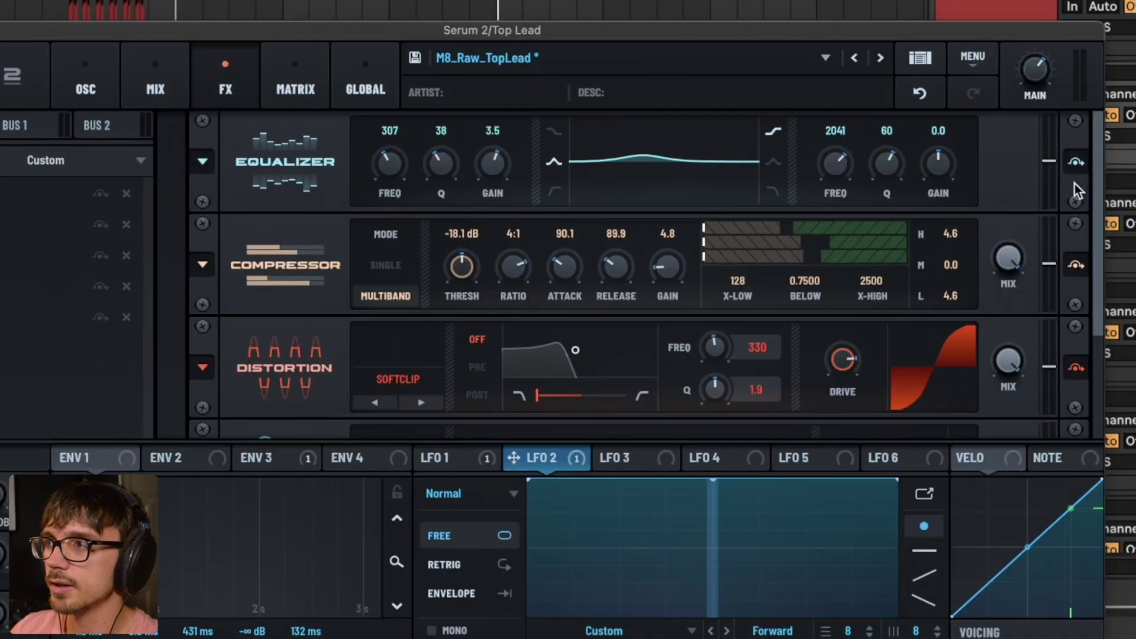
Step: Compare the Top Lead with its Compressor and Distortion bypassed and re-enabled, and view the Filter and Utility effects
left_click(1075, 267)
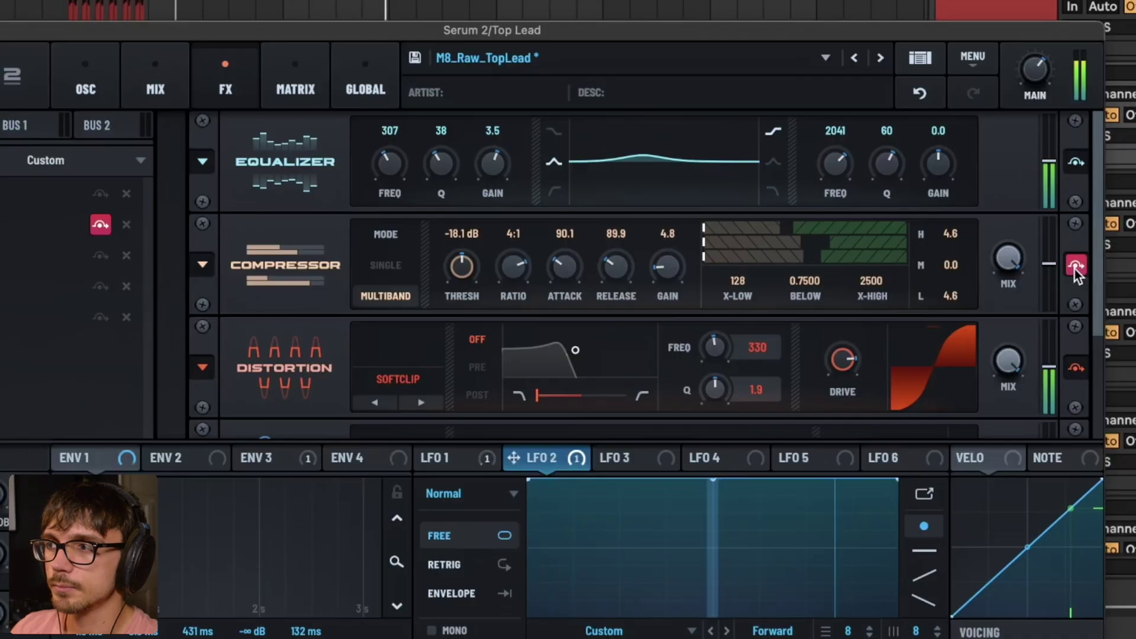
left_click(1076, 368)
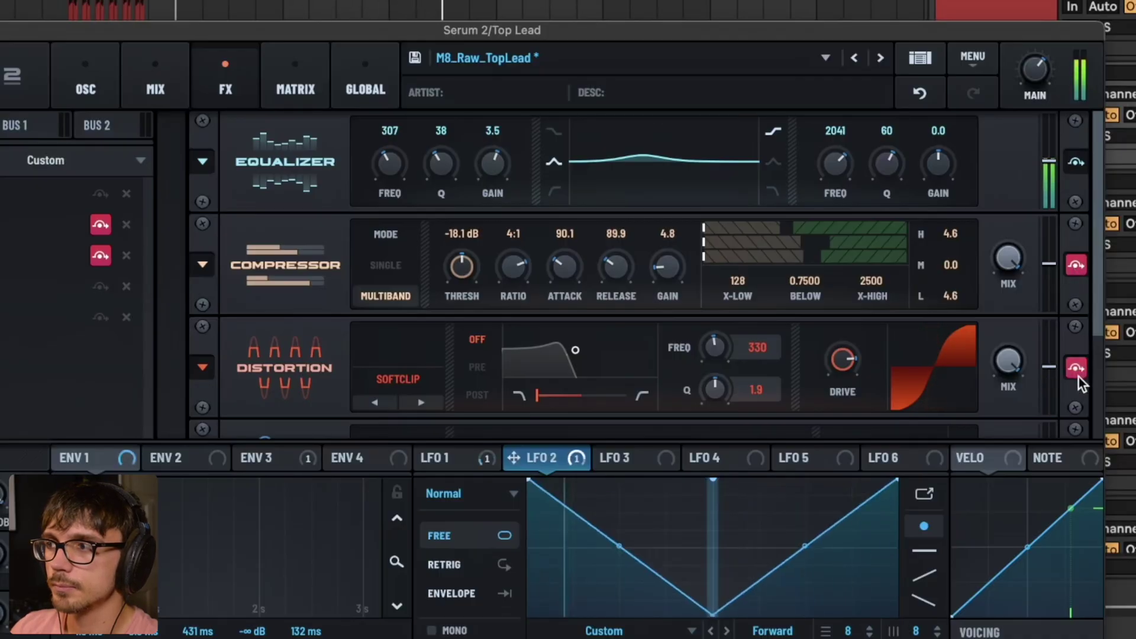
left_click(1074, 267)
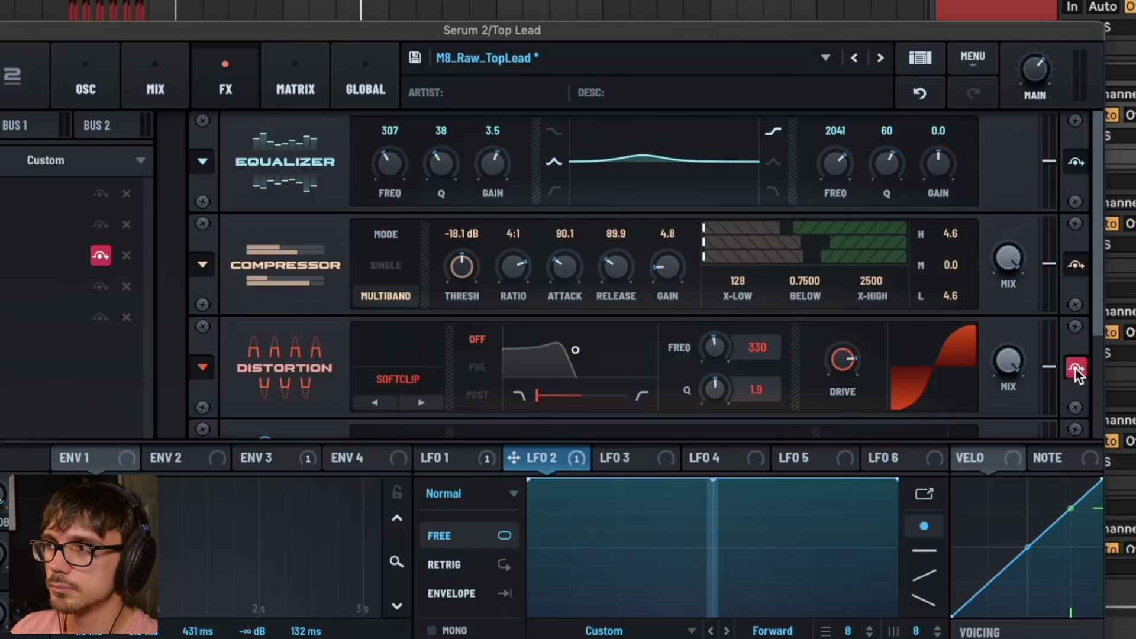
left_click(1076, 371)
scroll(1094, 307, "down", 3)
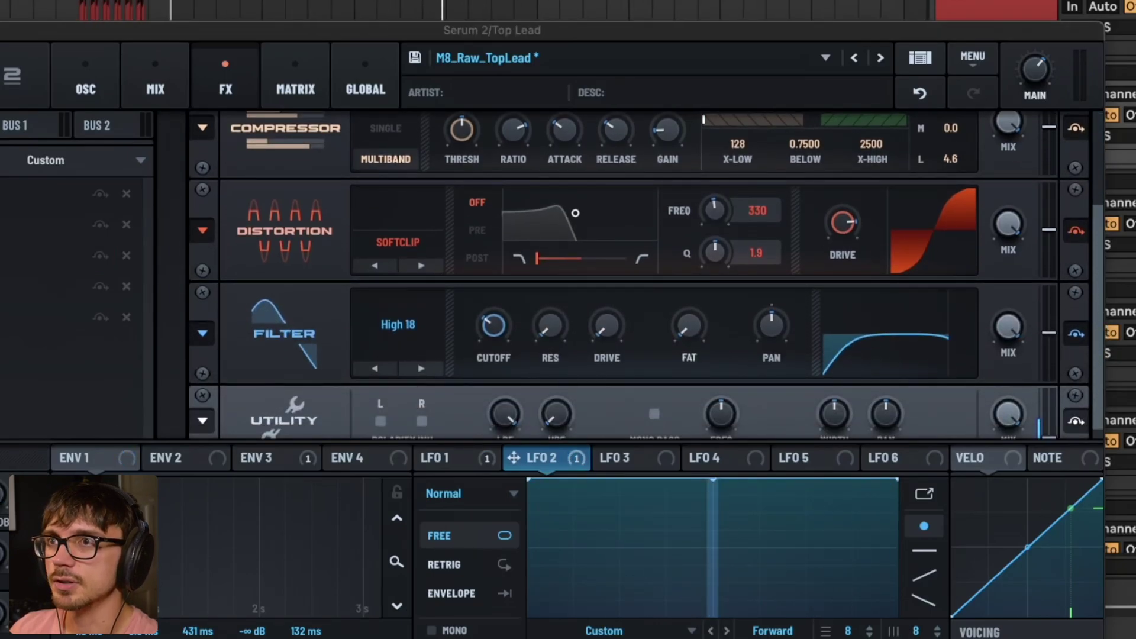
left_click_drag(189, 33, 184, 13)
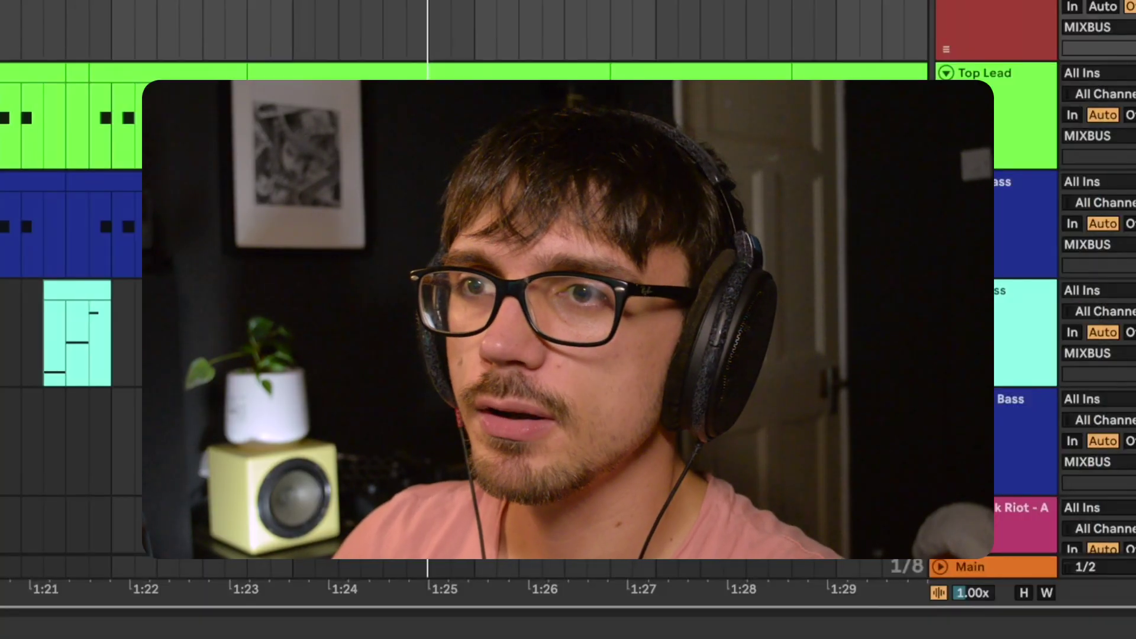
Step: Open the first Sub Bass clip of Drop 2 in an enlarged note editor and play it
left_click(33, 182)
scroll(367, 39, "down", 3)
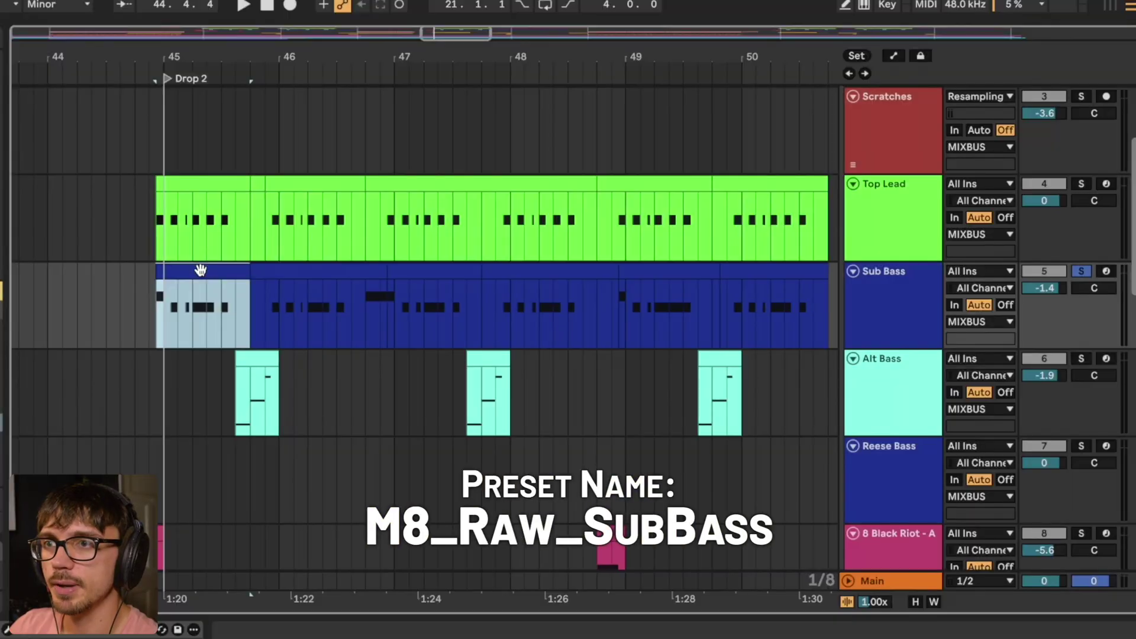
left_click_drag(264, 574, 266, 319)
scroll(312, 541, "up", 5)
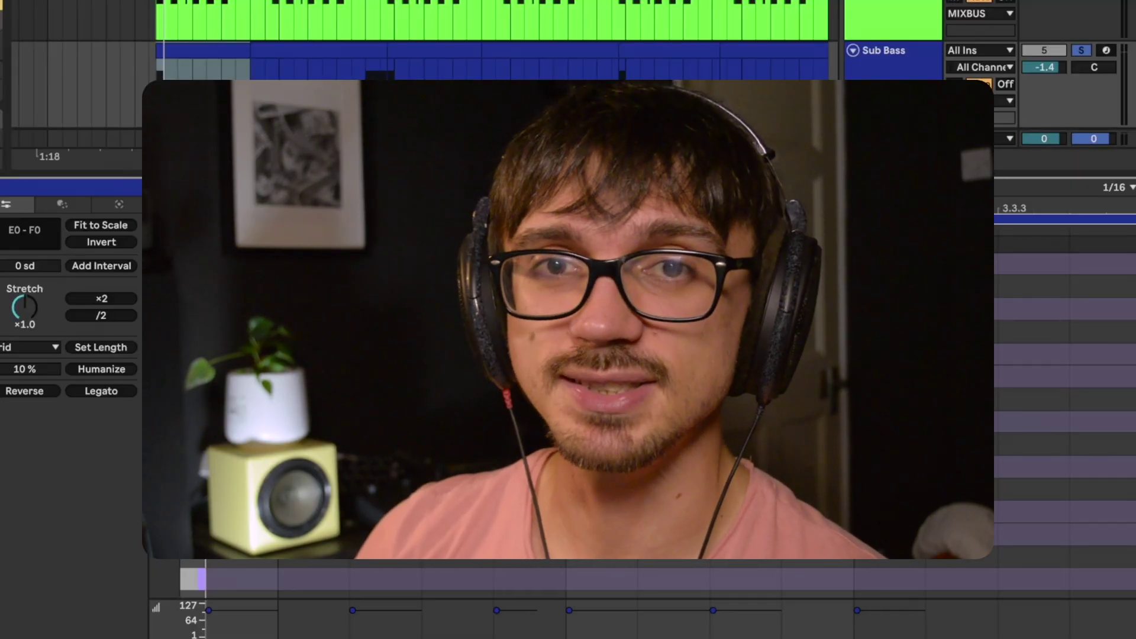
key("space")
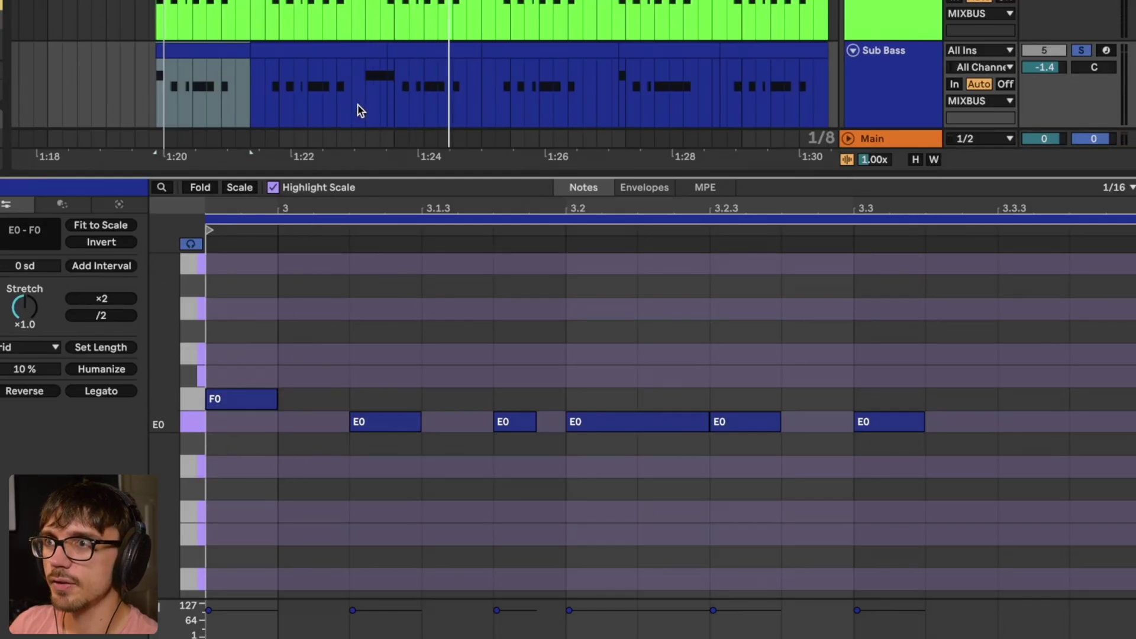
key("space")
Step: Inspect the long F0 note at 2.4 in the second Sub Bass clip of Drop 2 and play the section
left_click(374, 52)
scroll(677, 315, "up", 5)
scroll(677, 316, "right", 5)
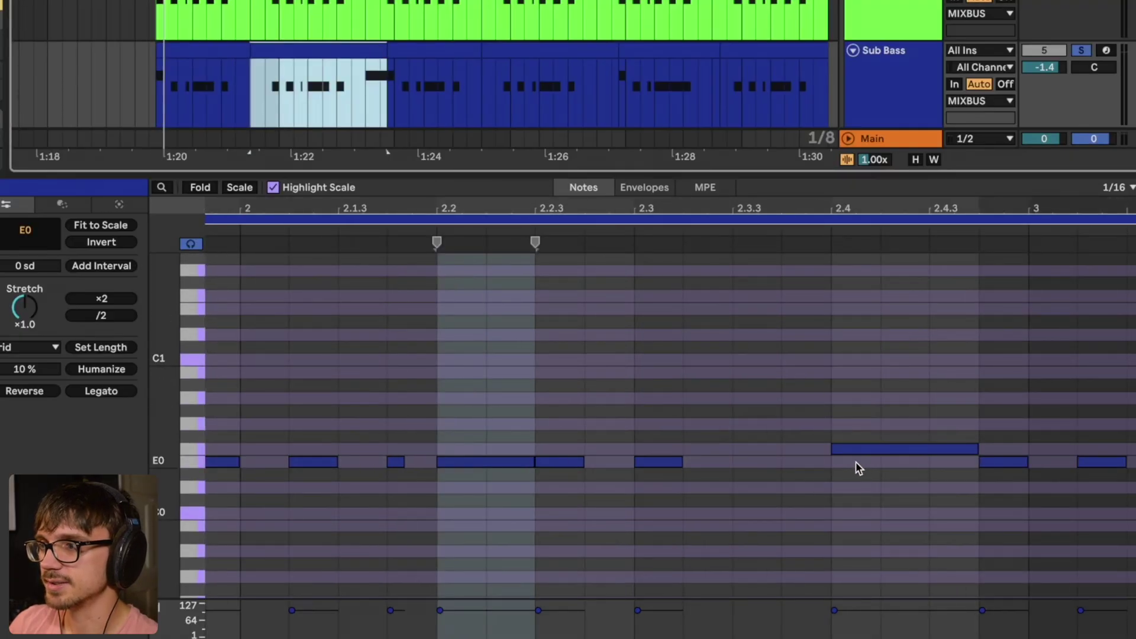
left_click(842, 450)
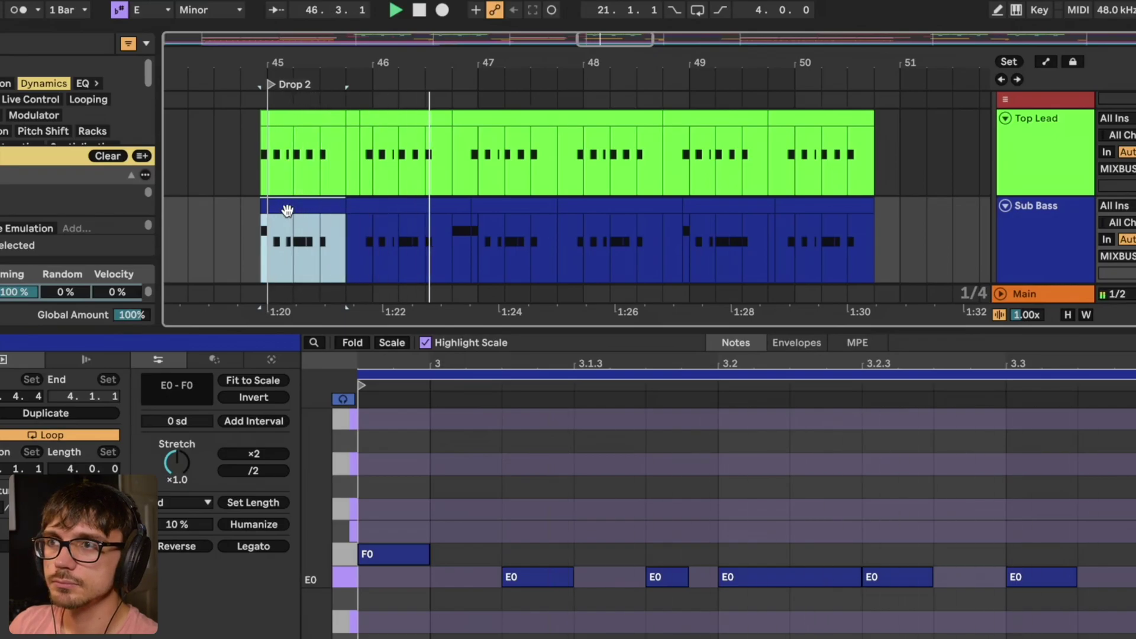
key("space")
key("space")
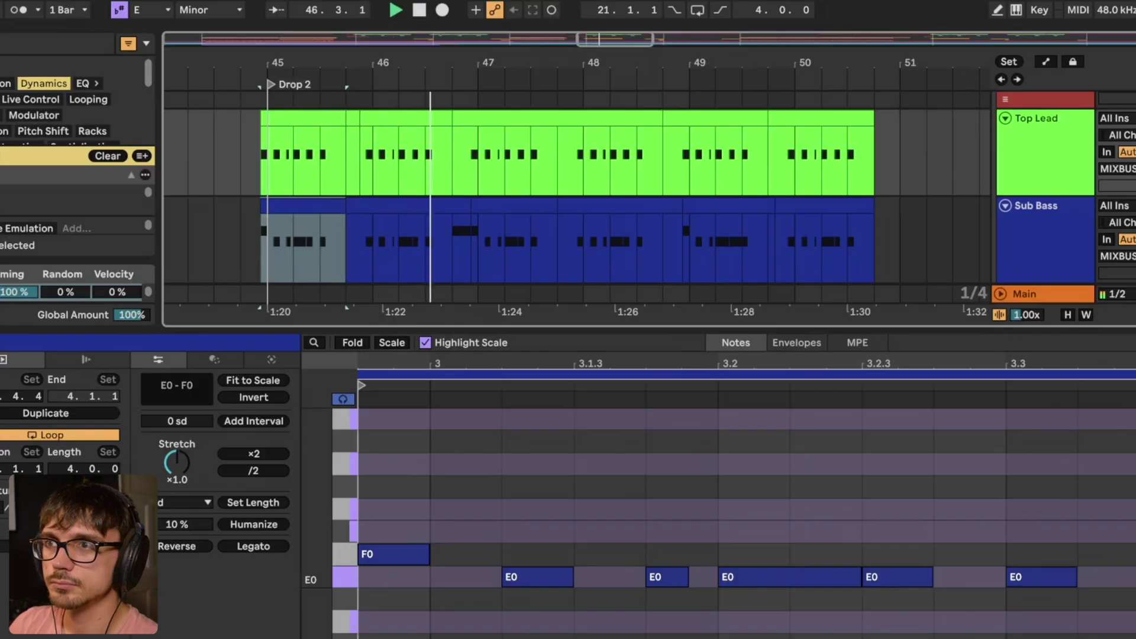
Step: Open the first Sub Bass clip of Drop 2.5 in the note editor and play the section
scroll(462, 222, "down", 4)
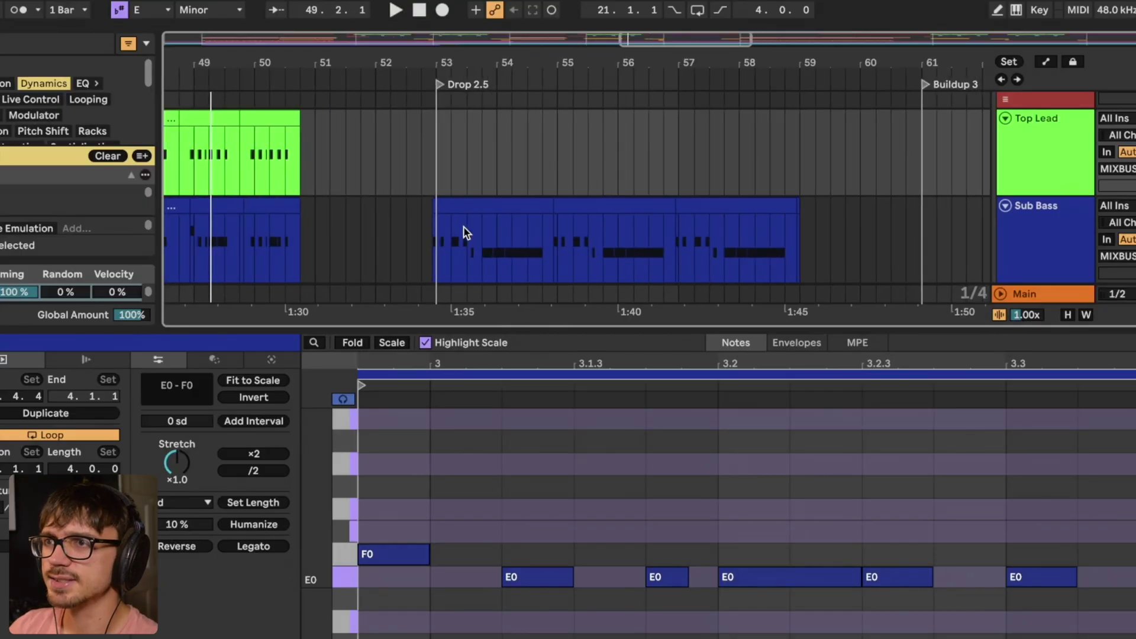
left_click(473, 202)
key("plus")
key("space")
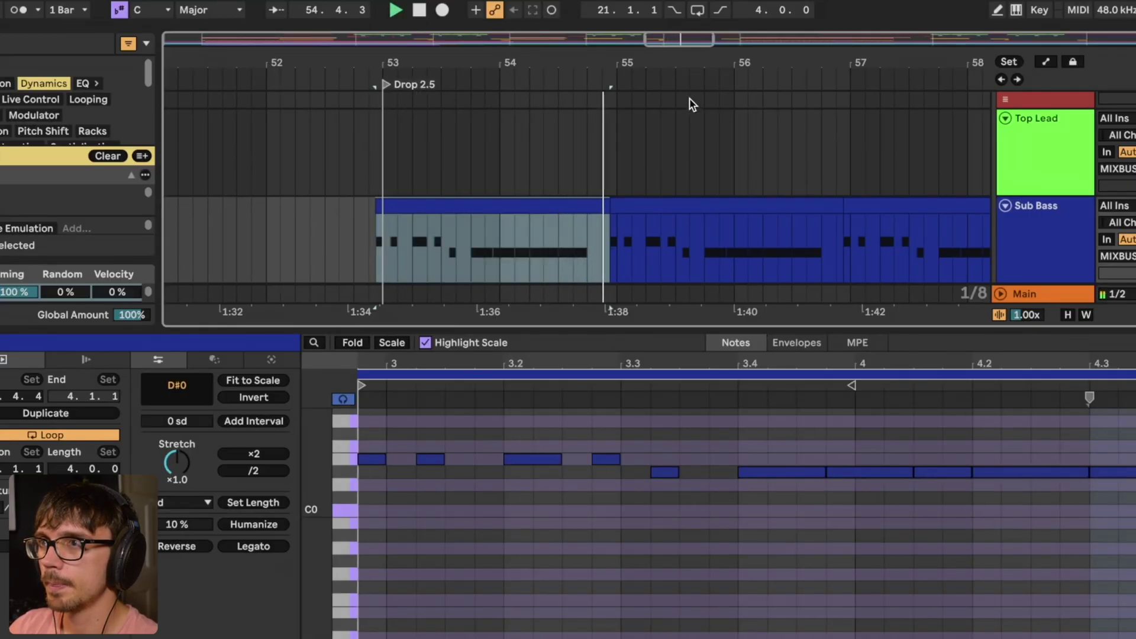
left_click_drag(629, 65, 557, 62)
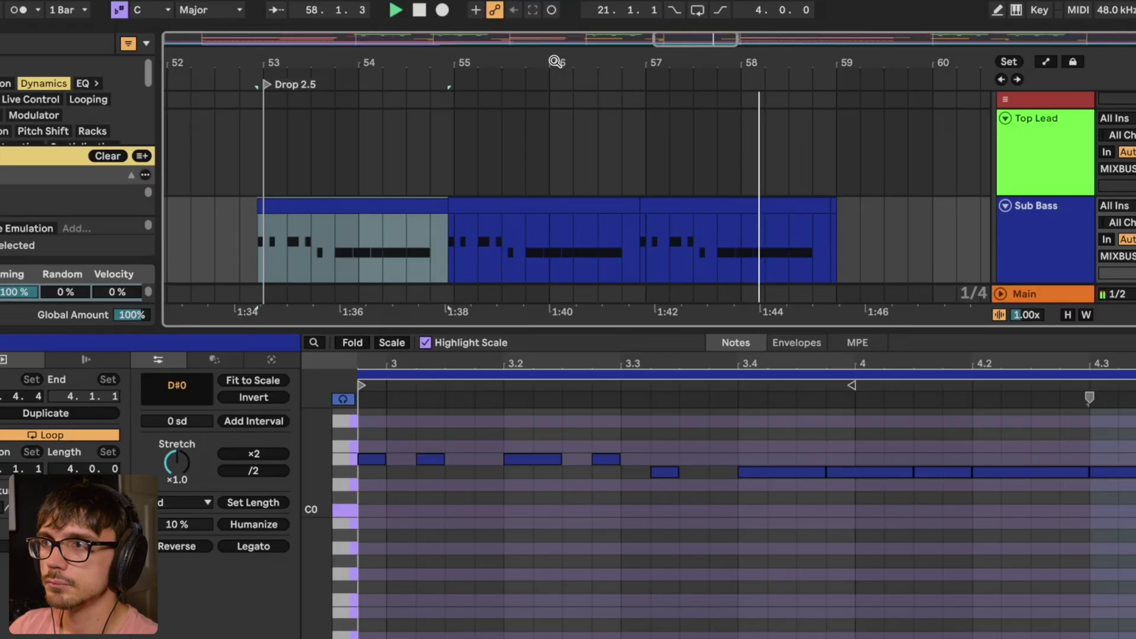
left_click_drag(557, 62, 508, 87)
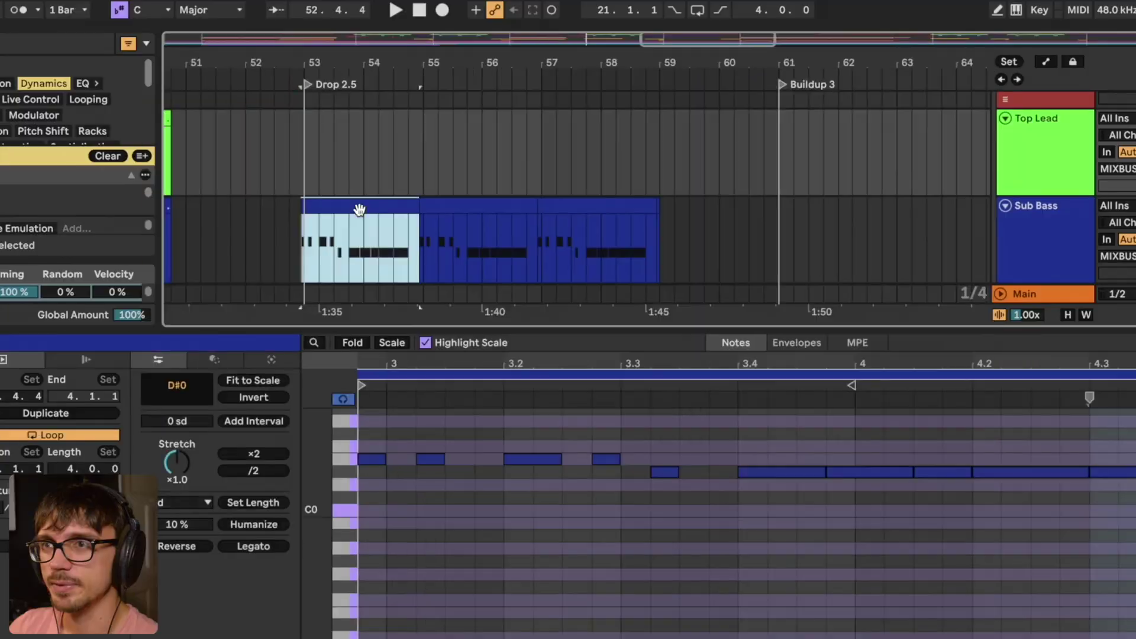
Step: Reselect the first Sub Bass clip of Drop 2.5 and open the track's Serum 2 window
left_click(359, 209)
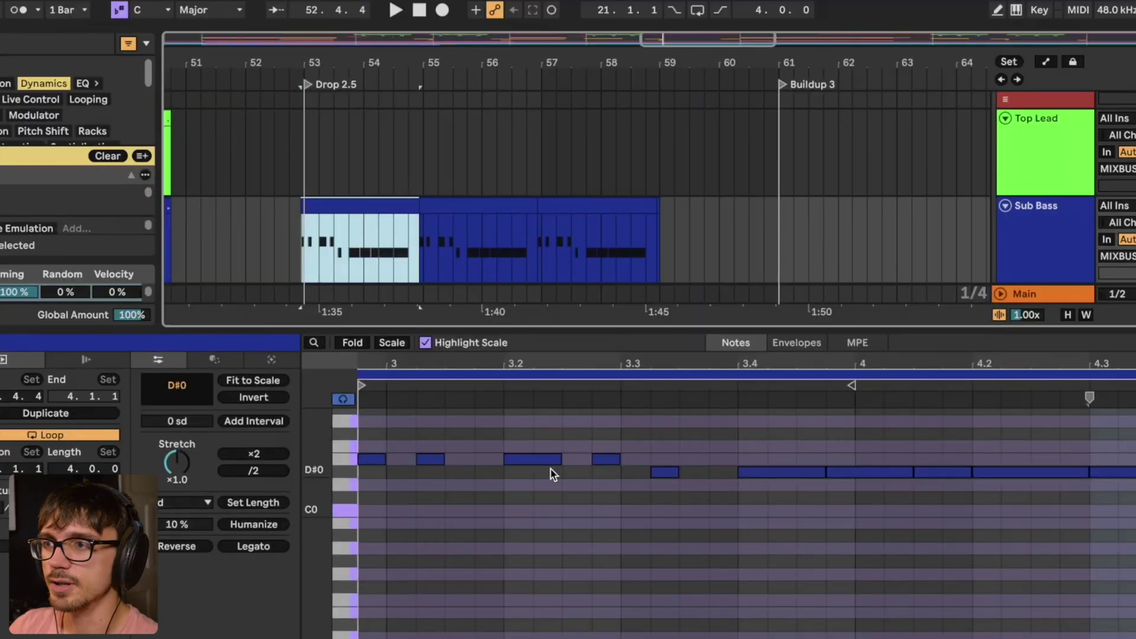
left_click(342, 472)
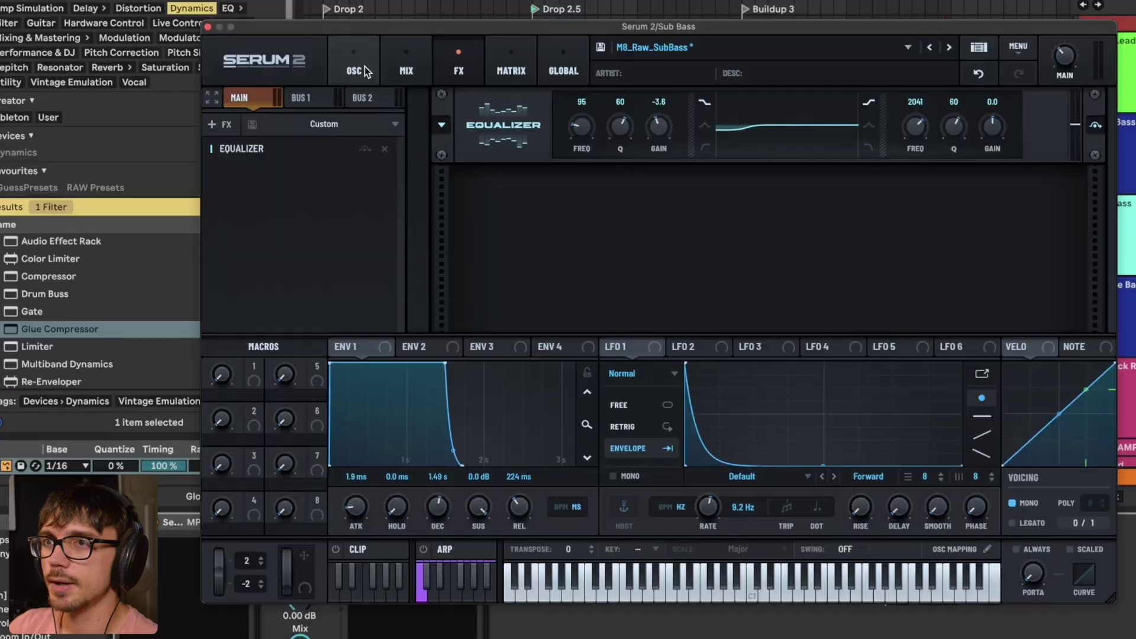
Step: Show the oscillator page of the Sub Bass patch and examine the Filter 1 cutoff and resonance settings
left_click(357, 65)
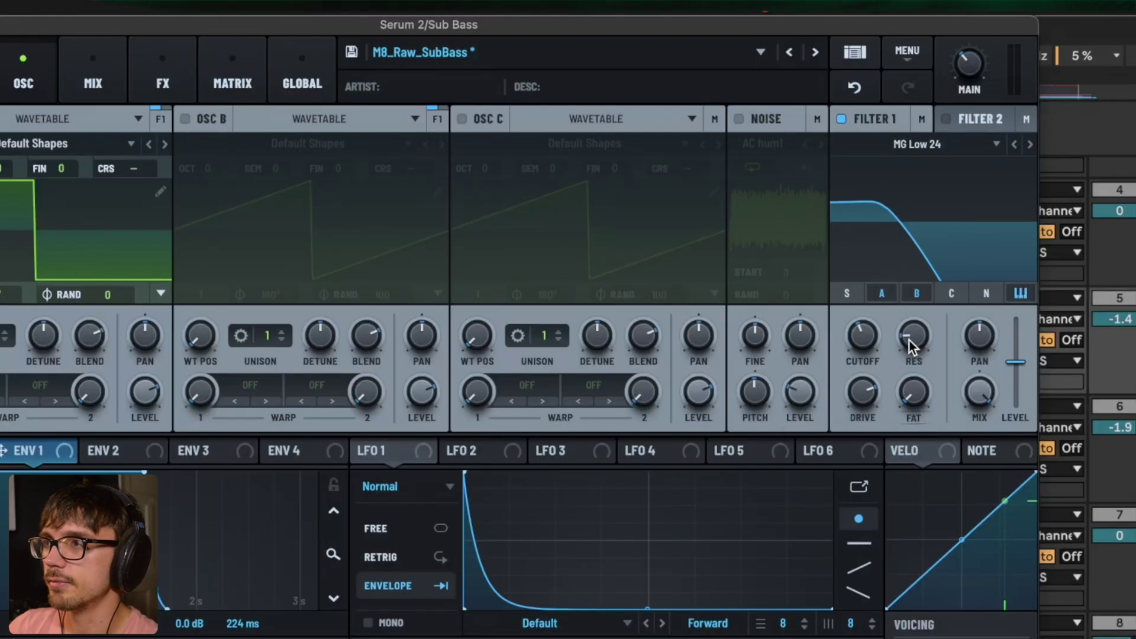
mouse_move(869, 346)
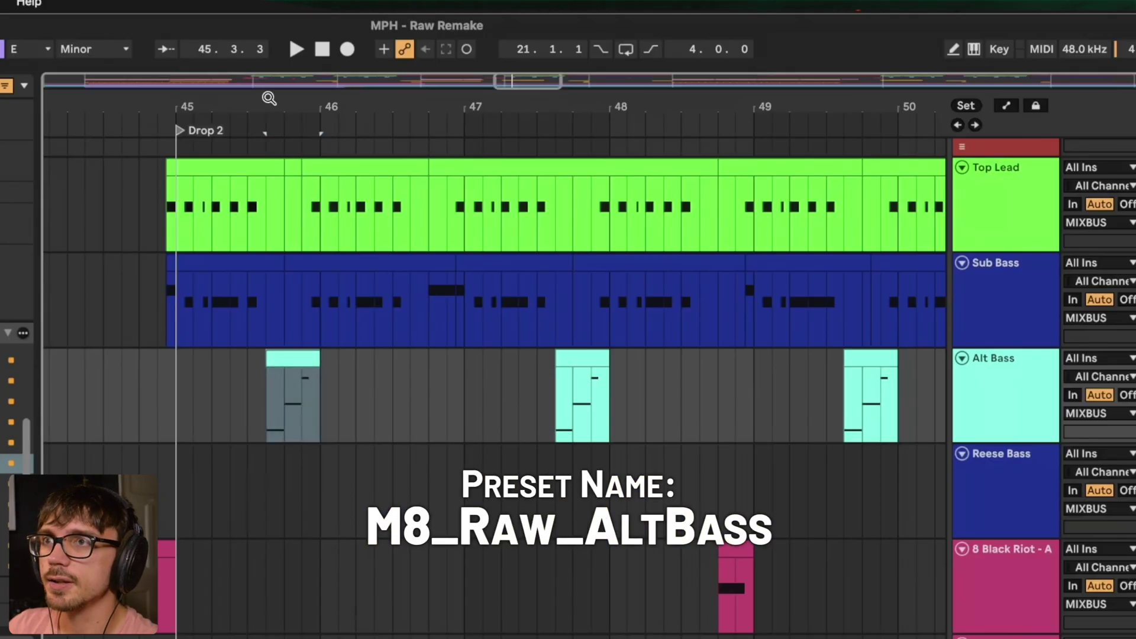
Step: Open the first Alt Bass clip of Drop 2 in the note editor and play the section
left_click_drag(269, 99, 290, 345)
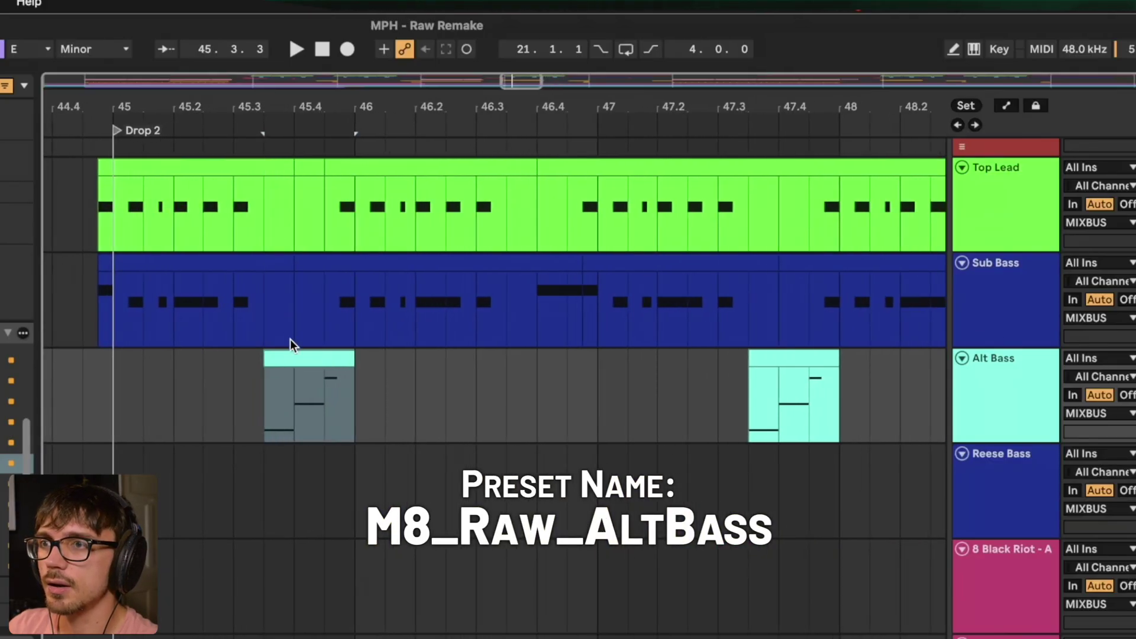
double_click(300, 357)
left_click(296, 266)
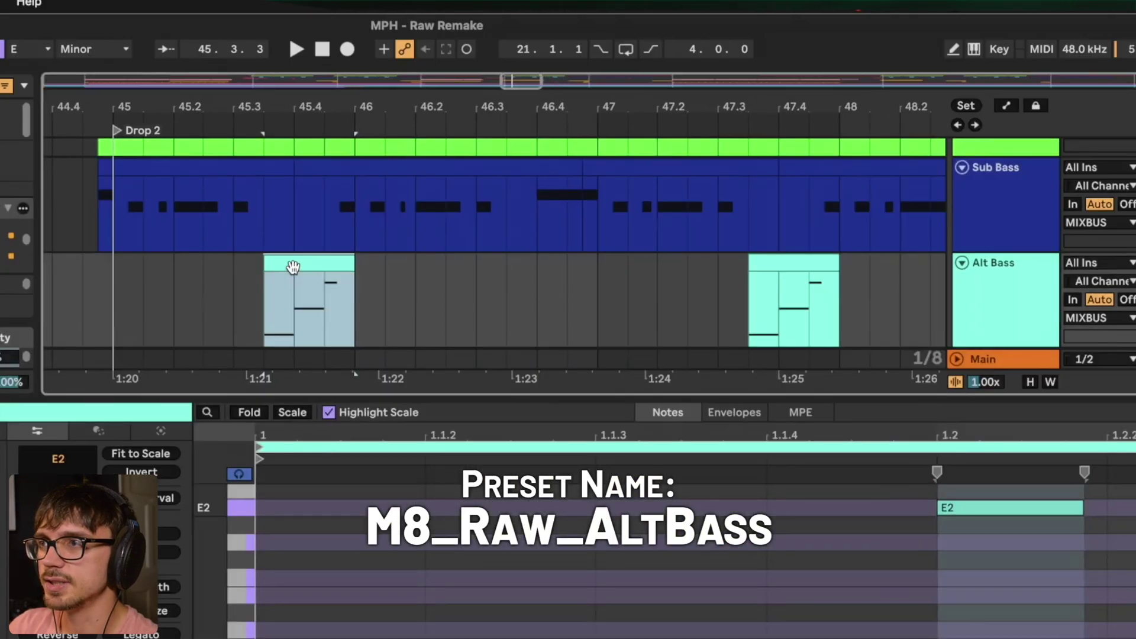
key("space")
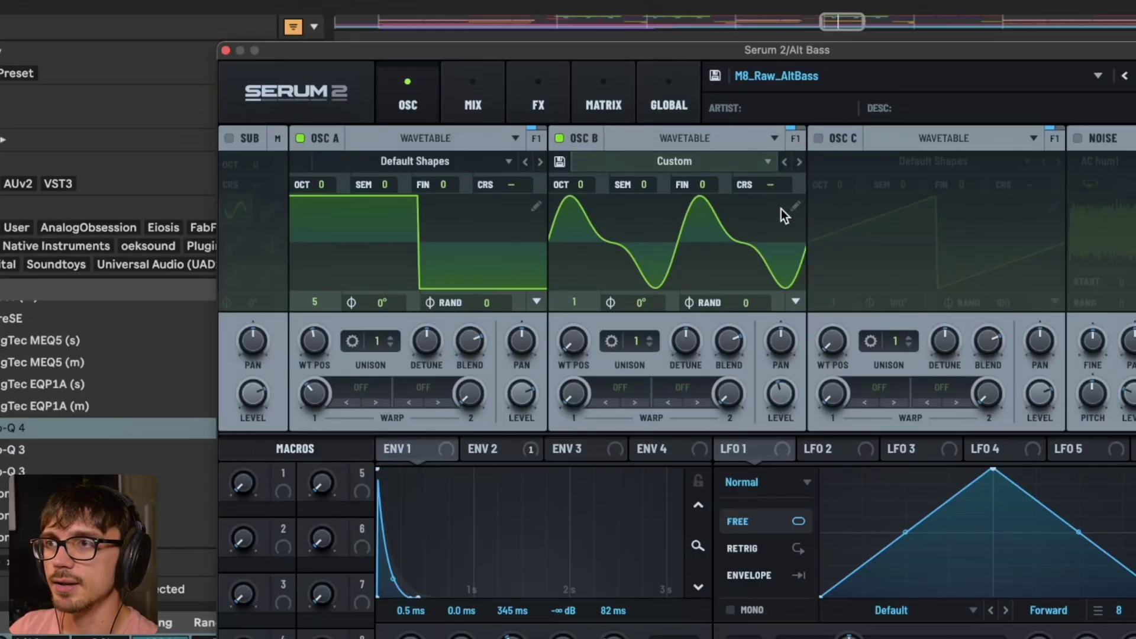
Step: Inspect oscillator B's custom wavetable in the Alt Bass patch and compare the sound with oscillator B off and on
left_click(792, 207)
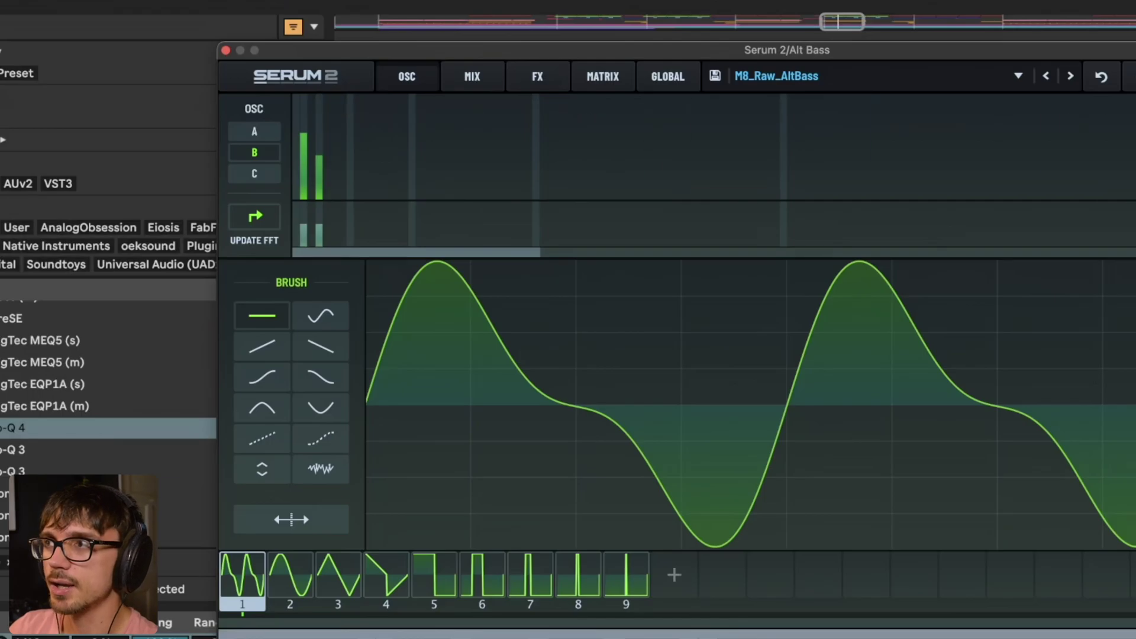
key("Escape")
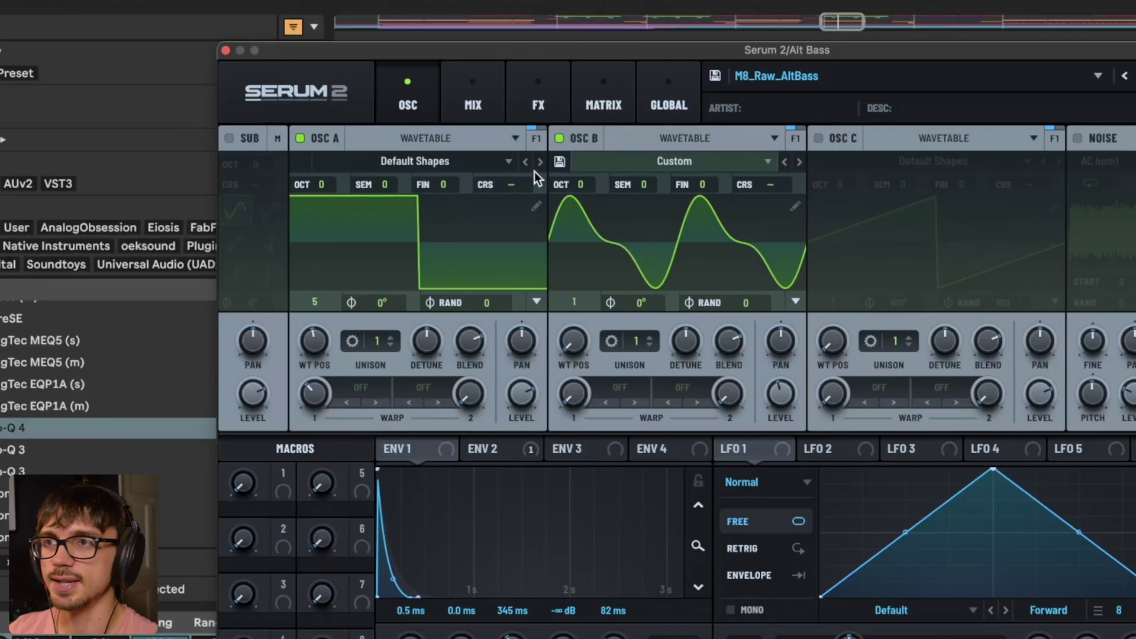
left_click(559, 138)
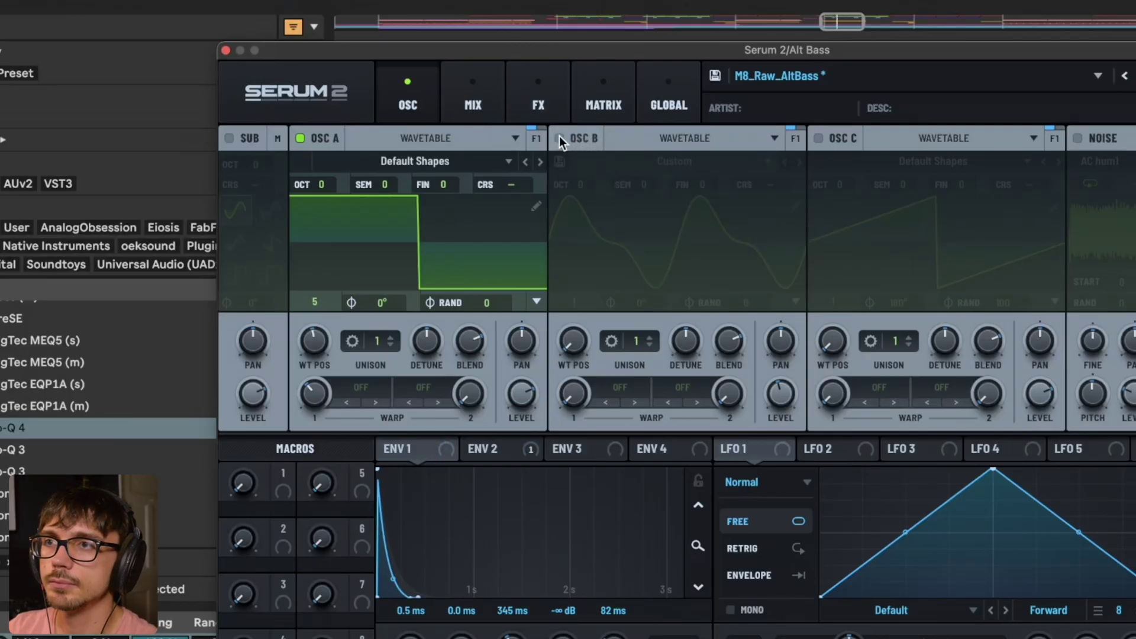
left_click(559, 139)
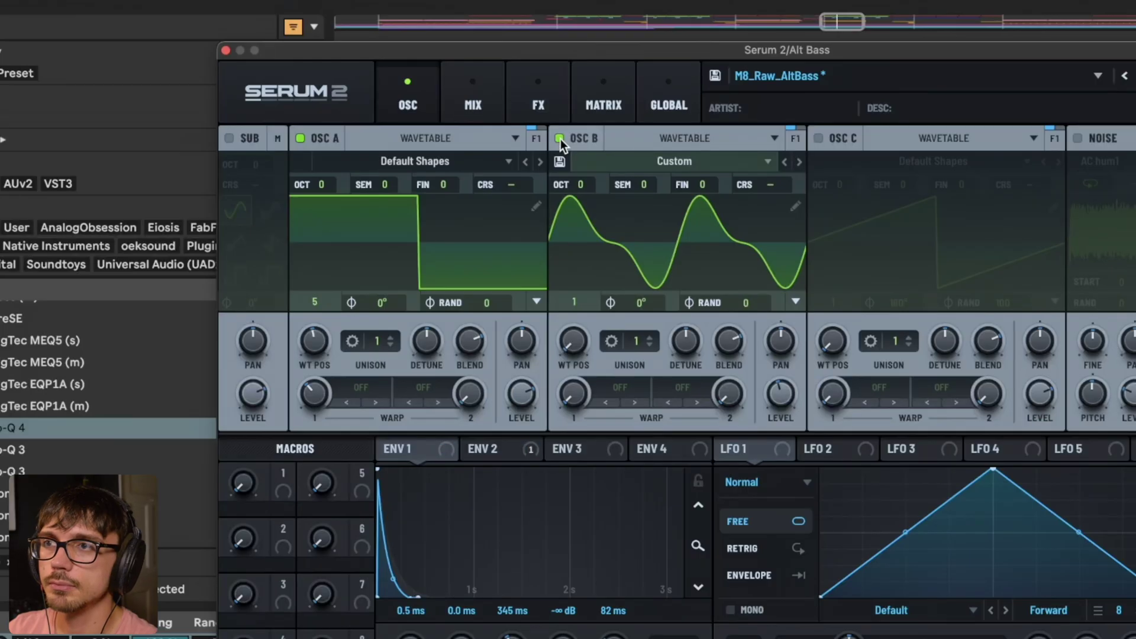
left_click(560, 138)
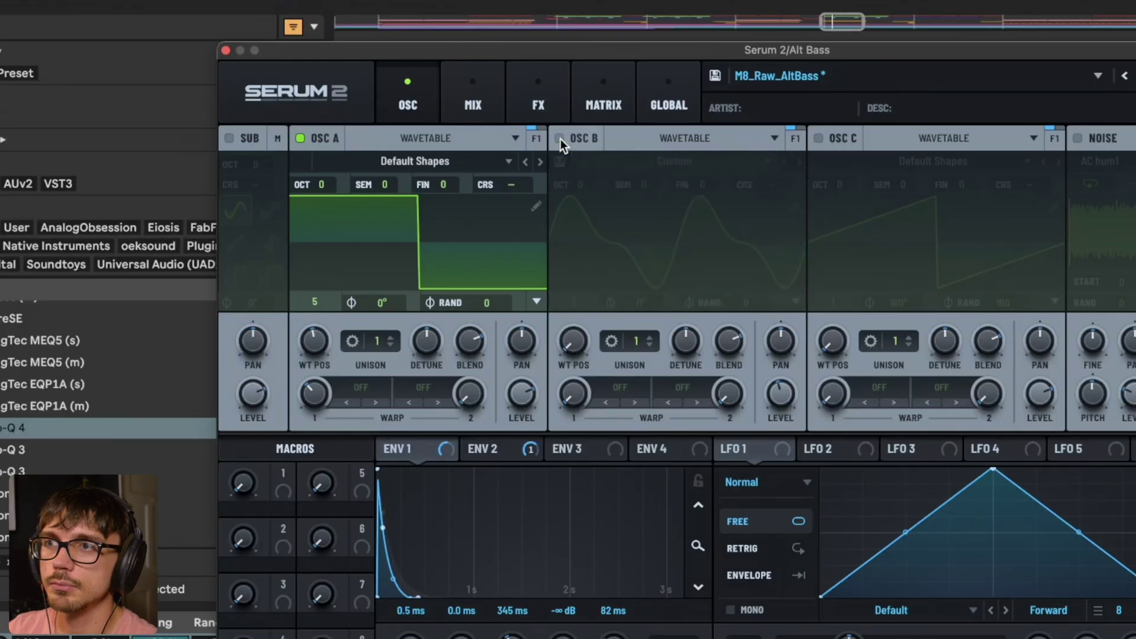
left_click(560, 139)
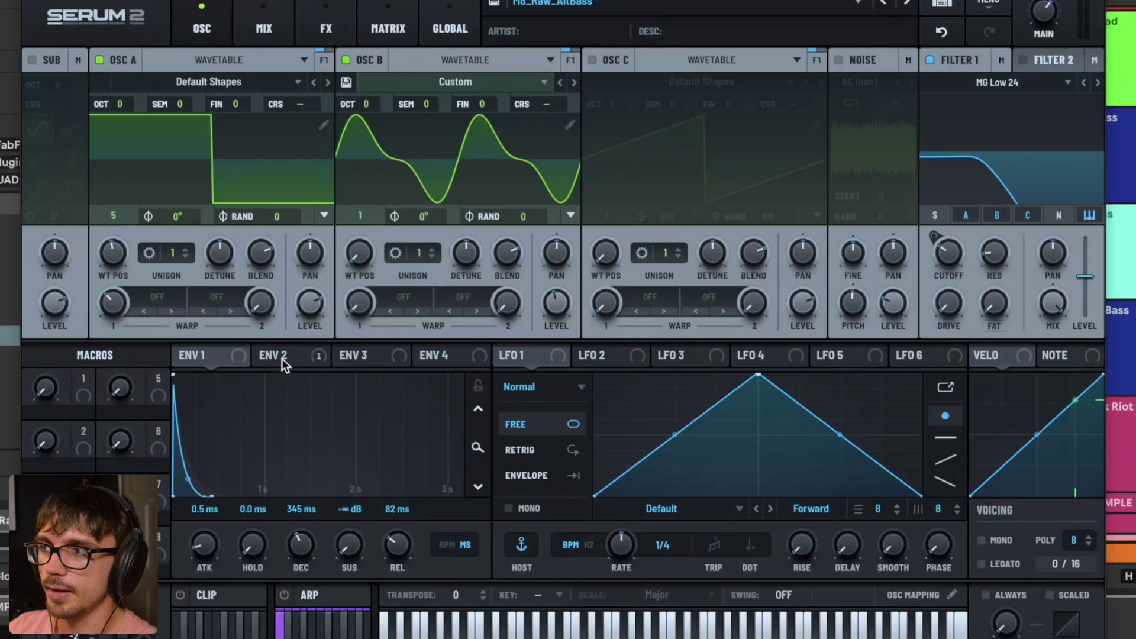
Step: Inspect the Envelope 2 and Envelope 1 settings of the Alt Bass patch
left_click(105, 455)
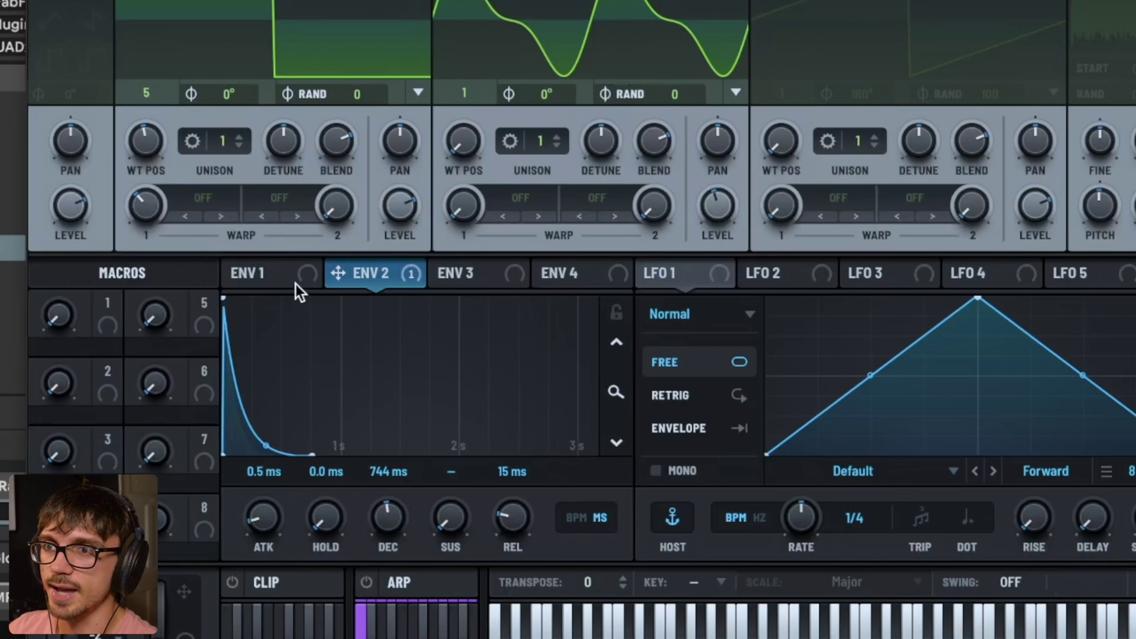
left_click(295, 282)
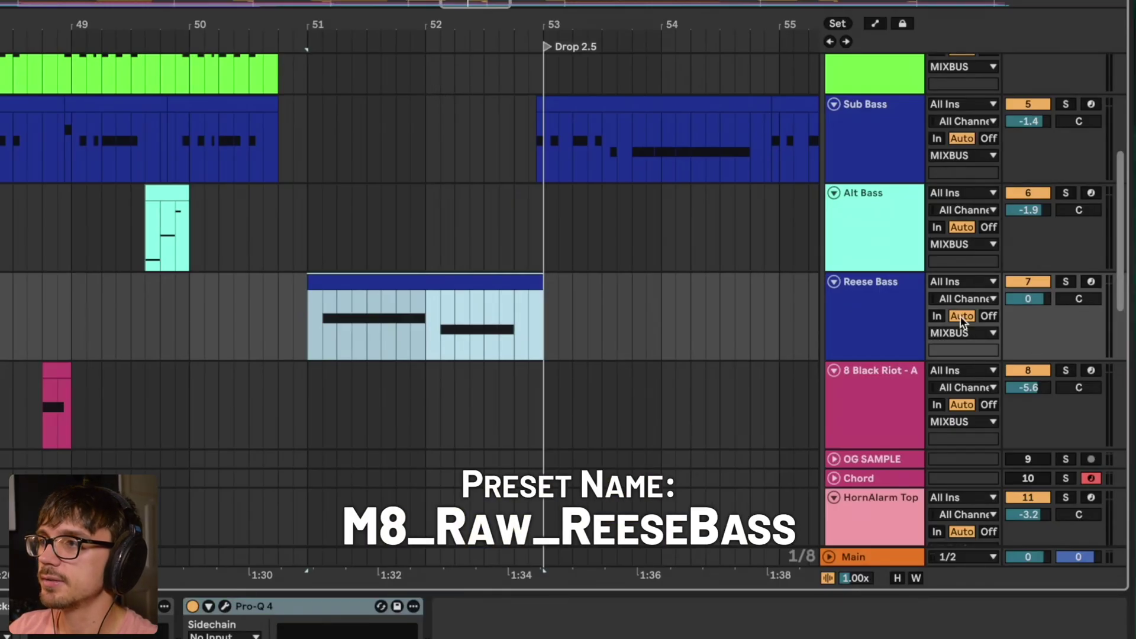
Step: Solo the Reese Bass track, open its clip at bar 51 in an enlarged note editor and play it
left_click(1066, 282)
left_click(414, 288)
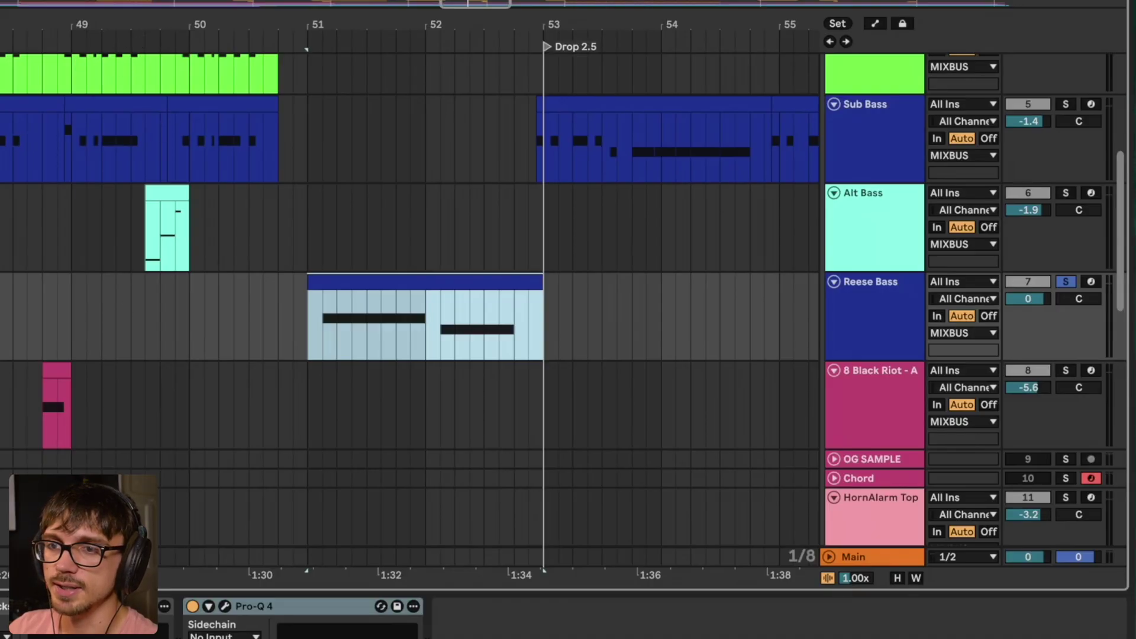
key("shift+Tab")
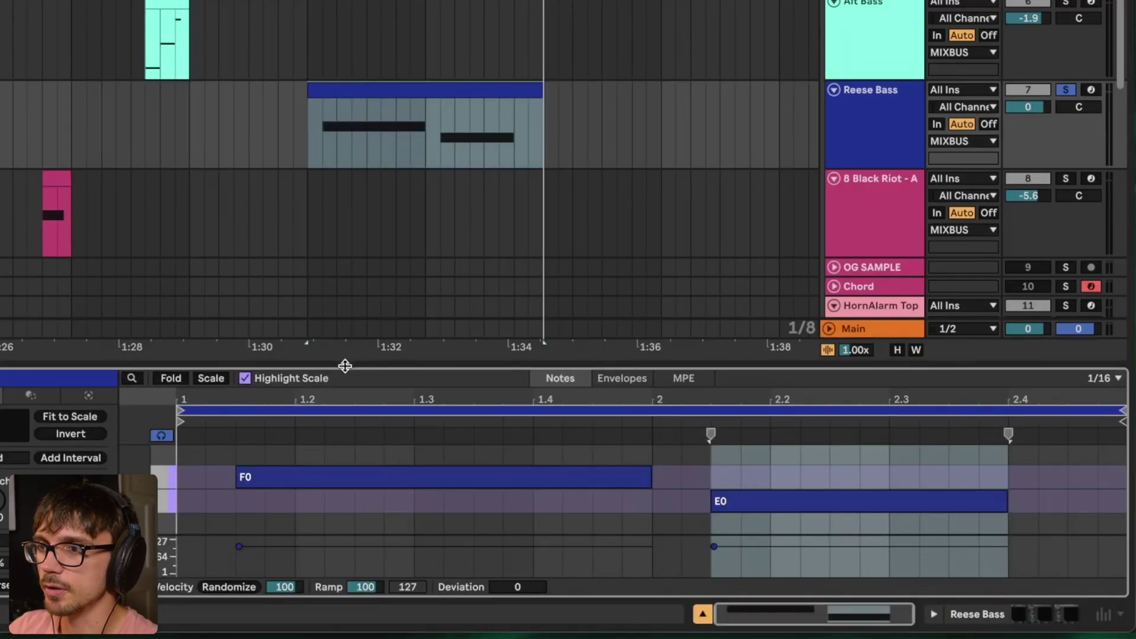
left_click_drag(345, 365, 345, 37)
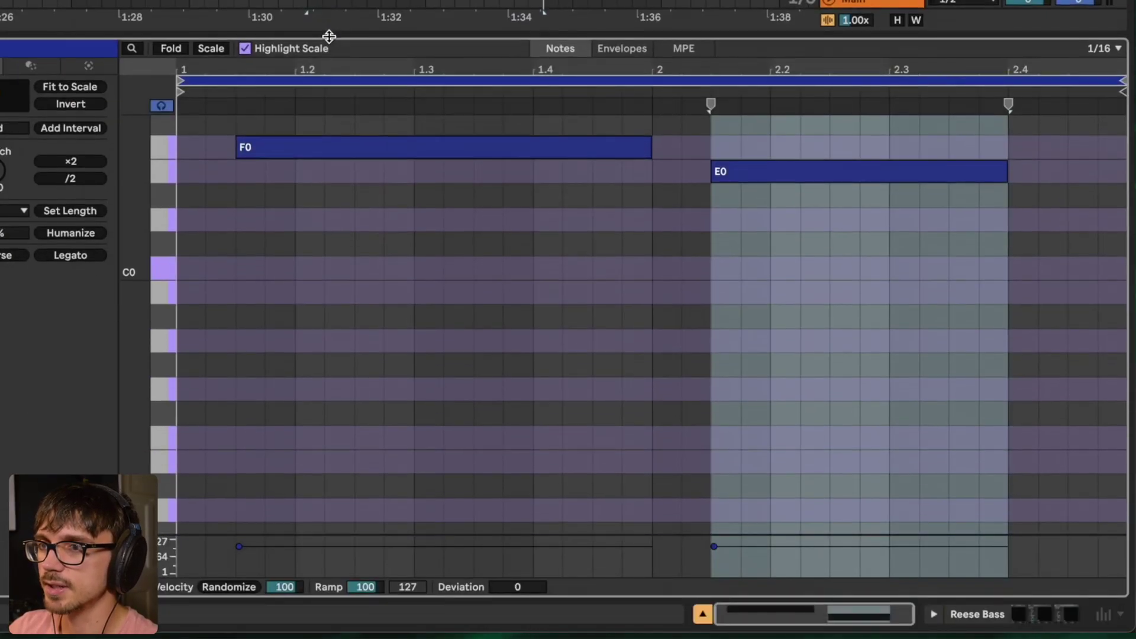
scroll(342, 185, "up", 4)
scroll(332, 233, "down", 2)
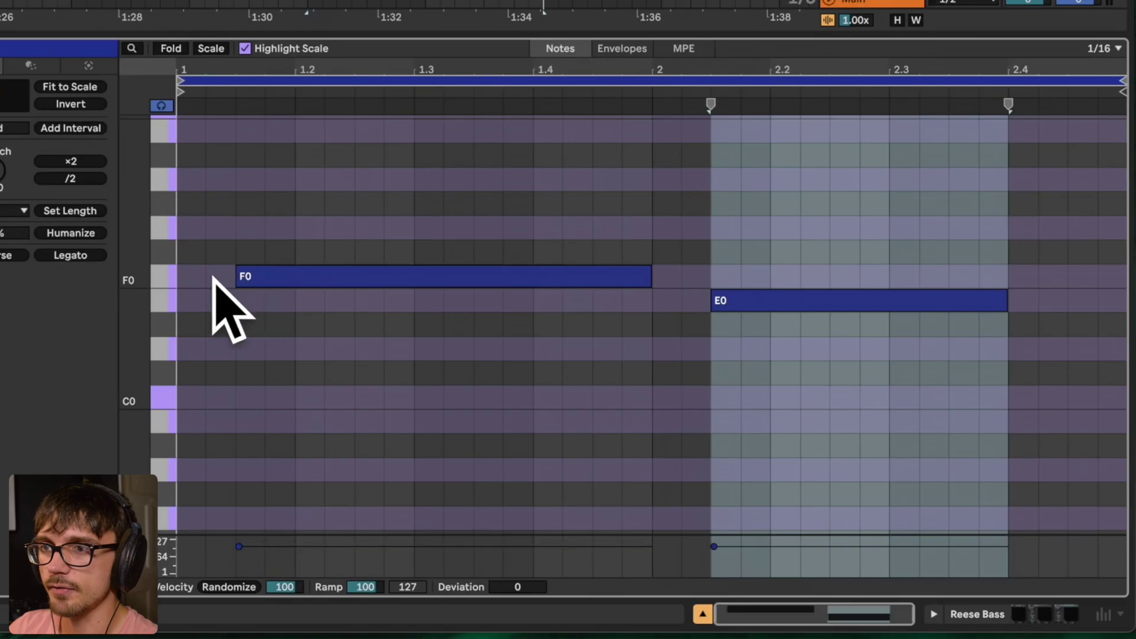
key("space")
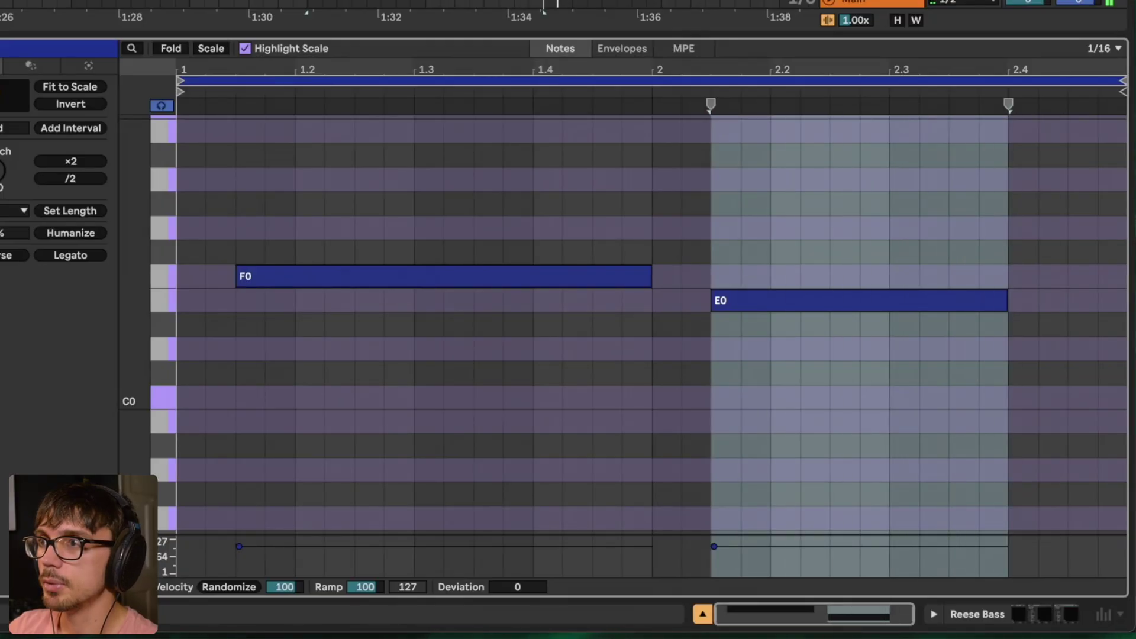
Step: Inspect the Reese Bass patch's unison and custom oscillator B wavetable, and compare the sound with oscillator B off and on
key("shift+Tab")
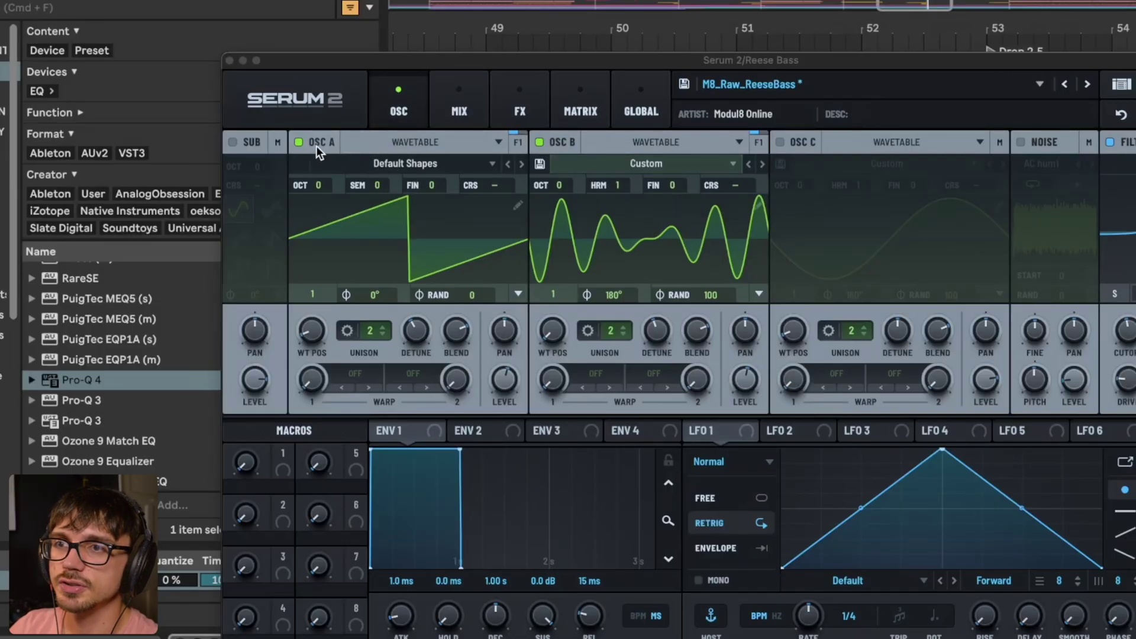
left_click(377, 332)
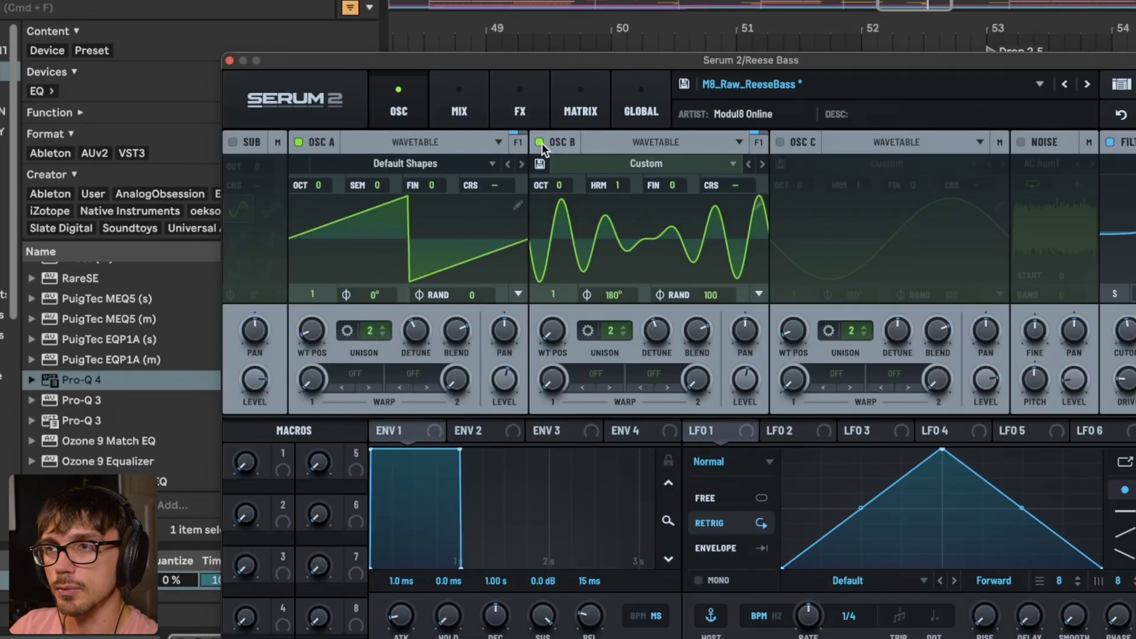
left_click(761, 202)
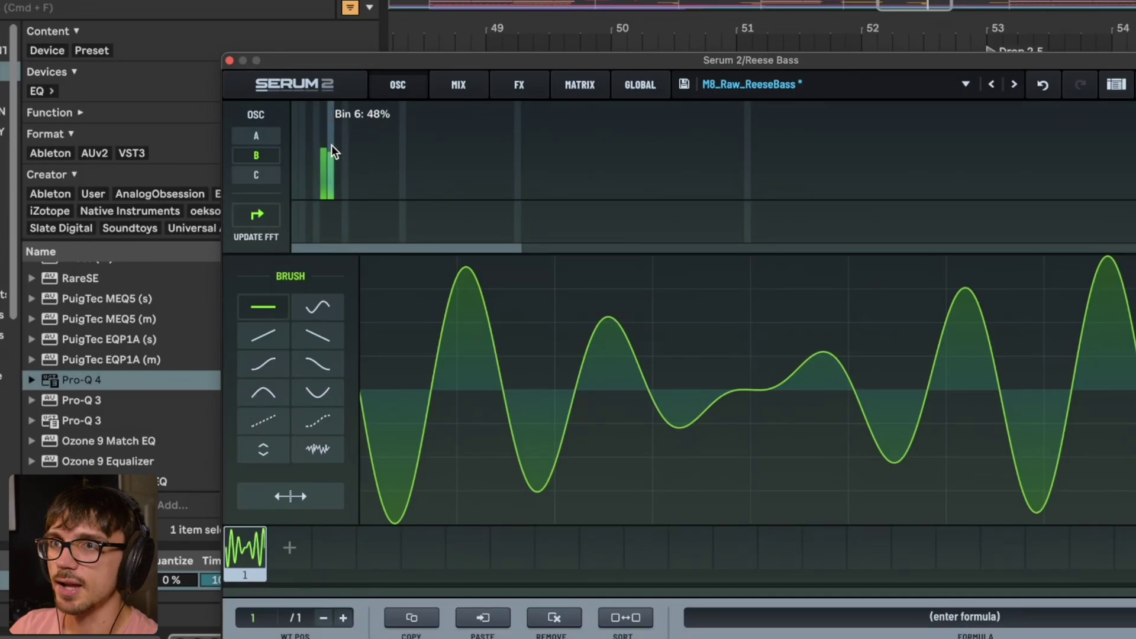
key("Escape")
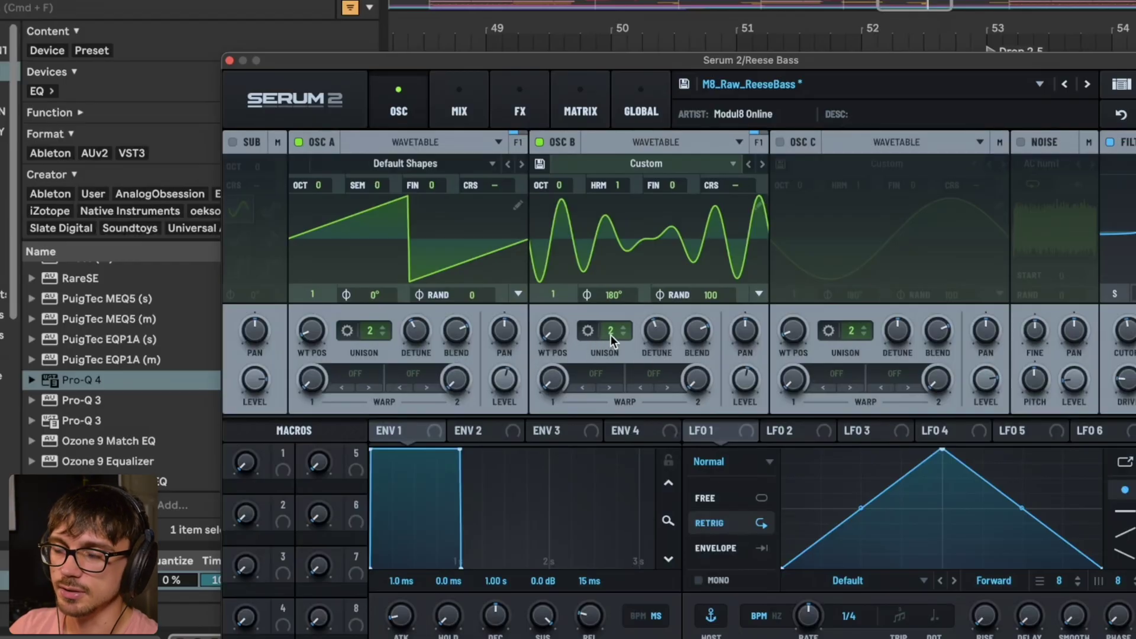
left_click(540, 142)
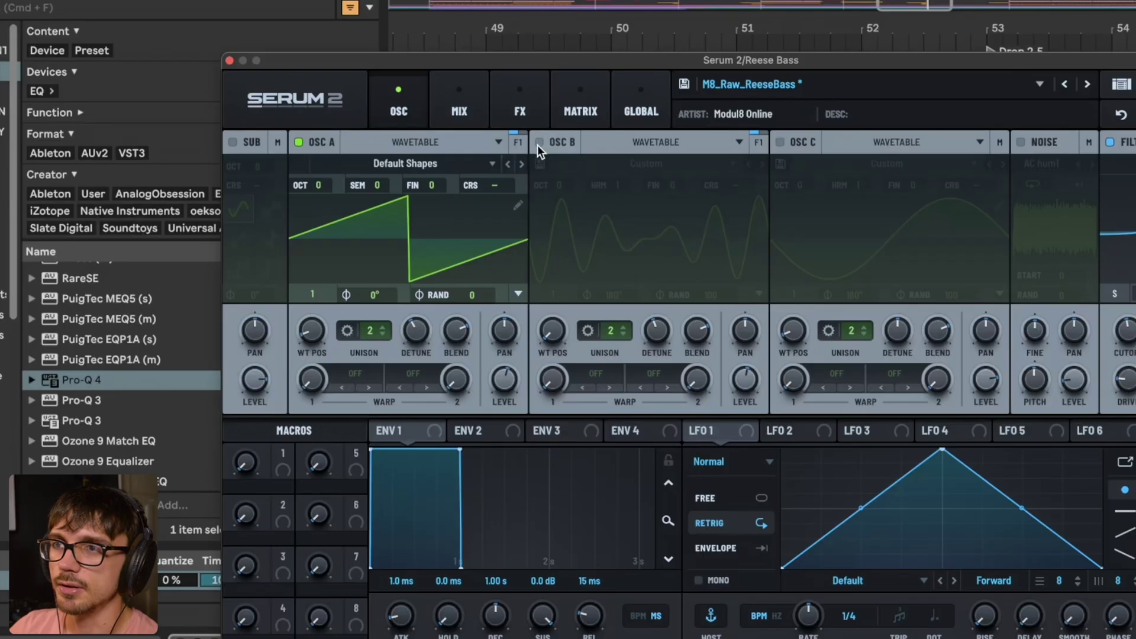
left_click(539, 143)
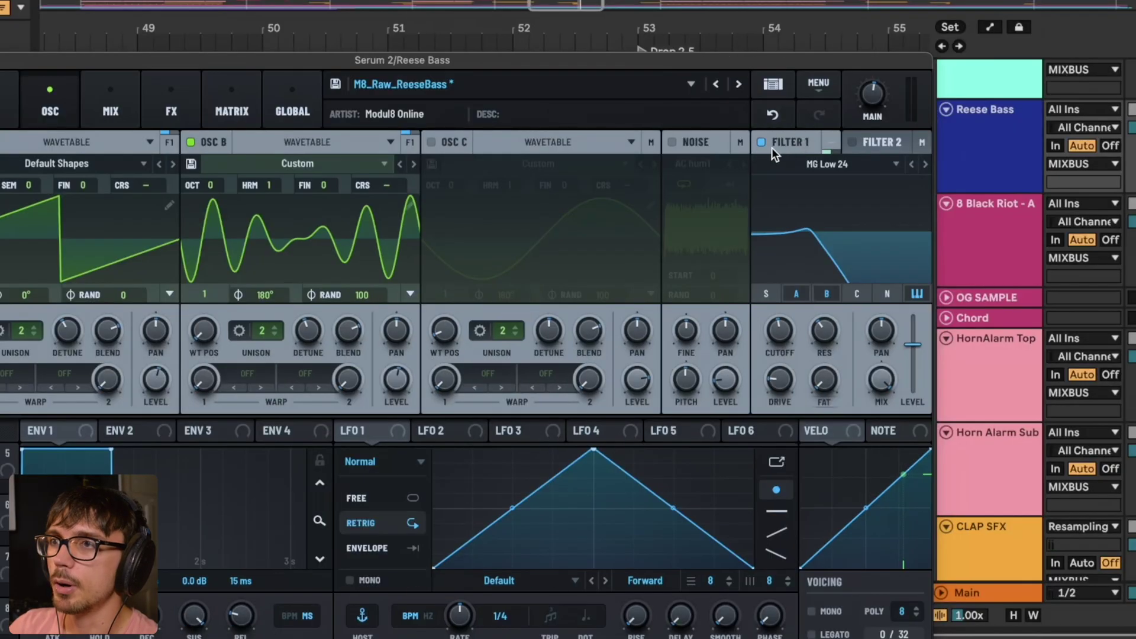
Step: Compare the Reese Bass sound with Filter 1 off and on, and examine the filter's cutoff and resonance
left_click(759, 143)
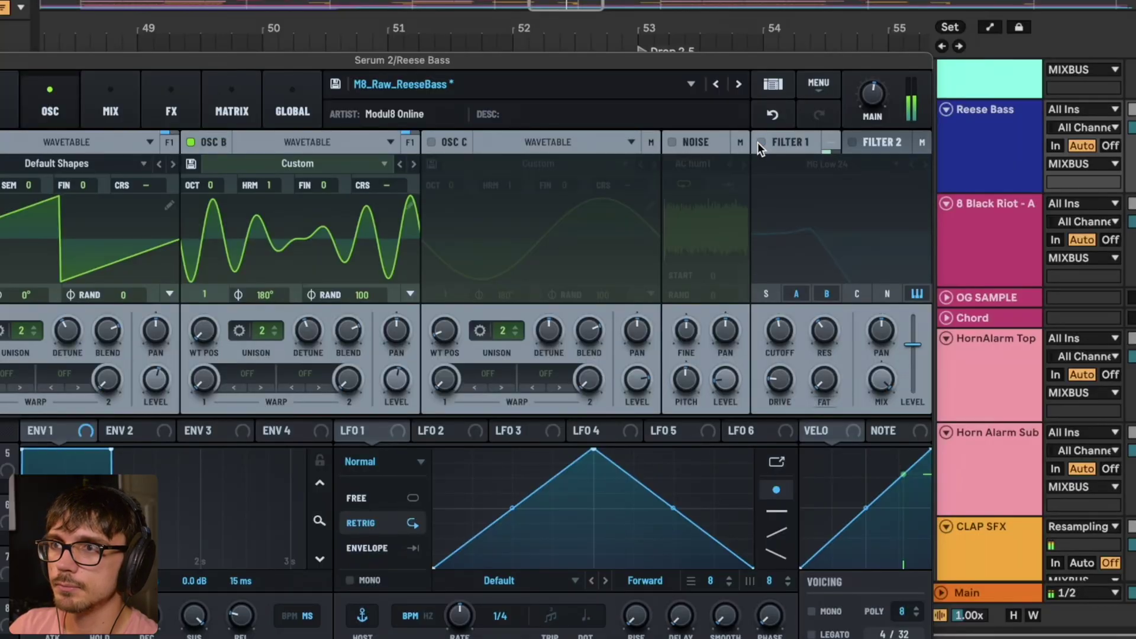
left_click(759, 143)
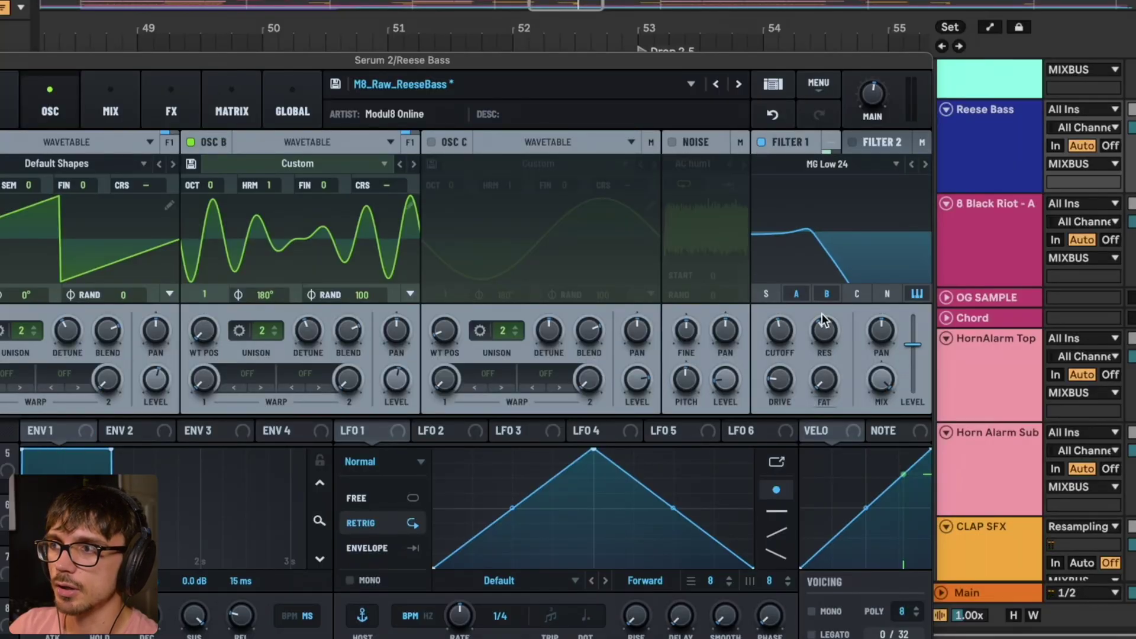
mouse_move(784, 331)
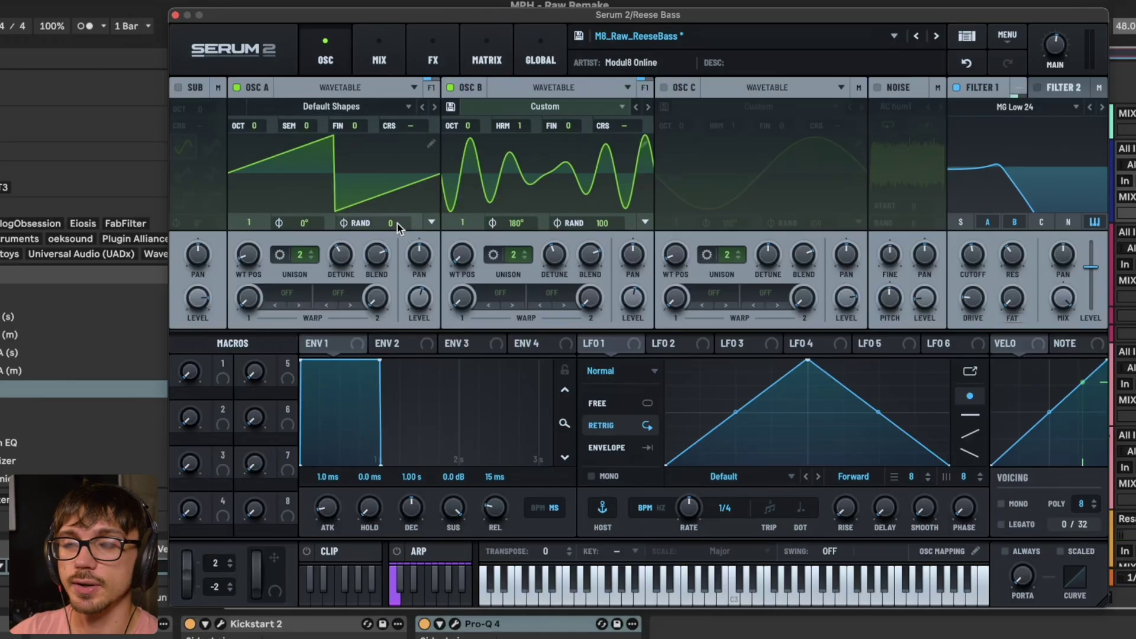
Step: Show the Bus 1 effects of the Reese Bass patch and compare the sound with both multiband compressors bypassed and active
left_click(435, 45)
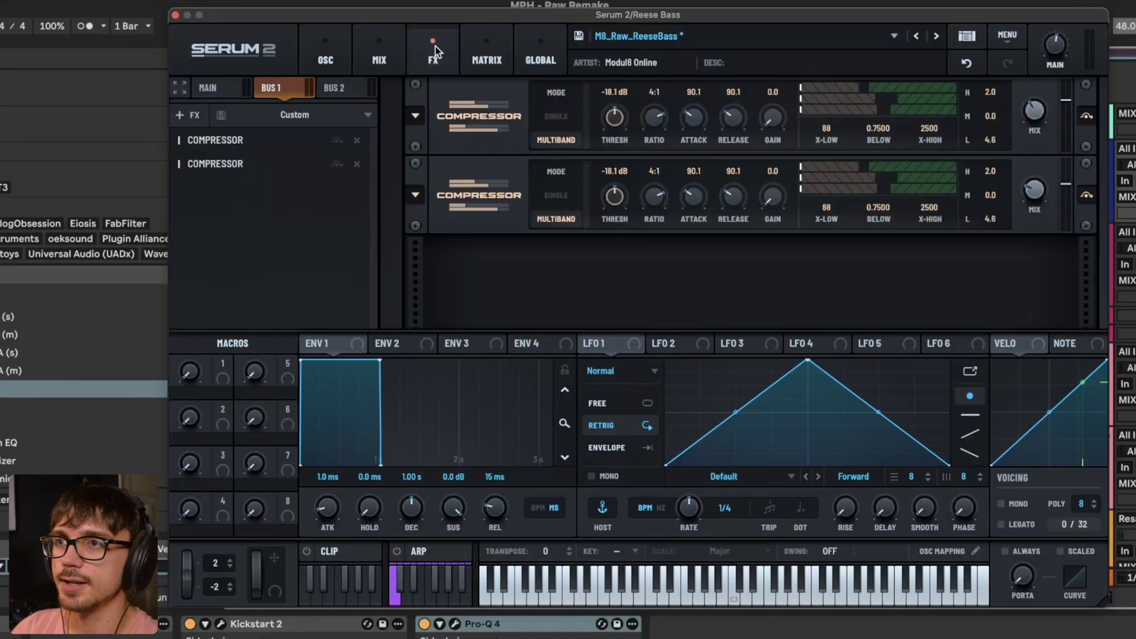
left_click(1079, 134)
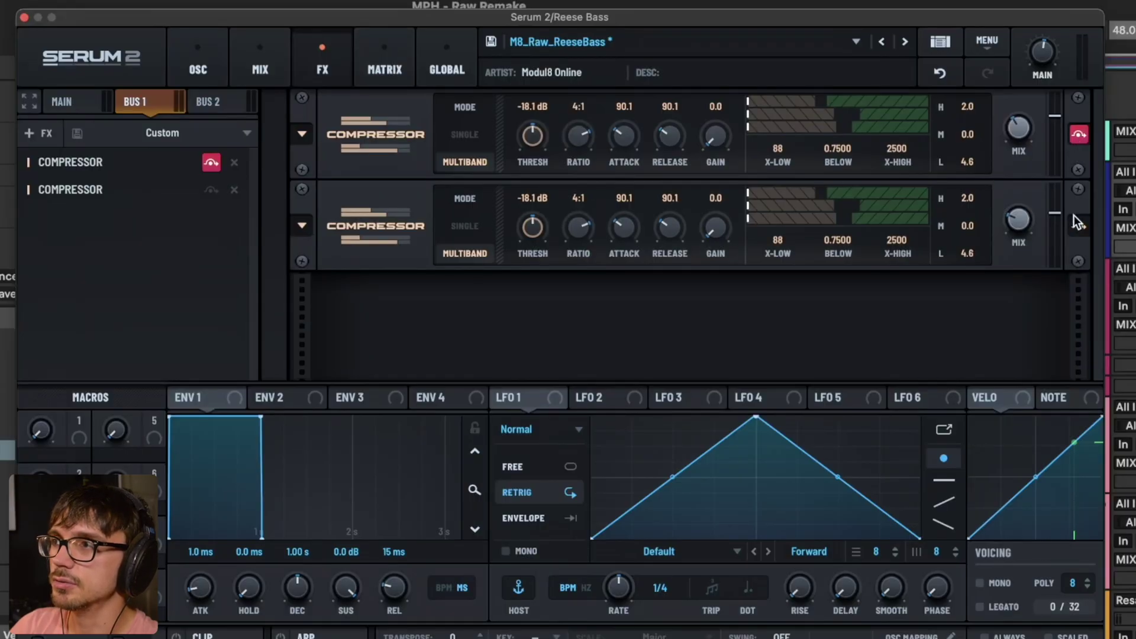
left_click(1079, 226)
left_click(1079, 135)
left_click(1079, 225)
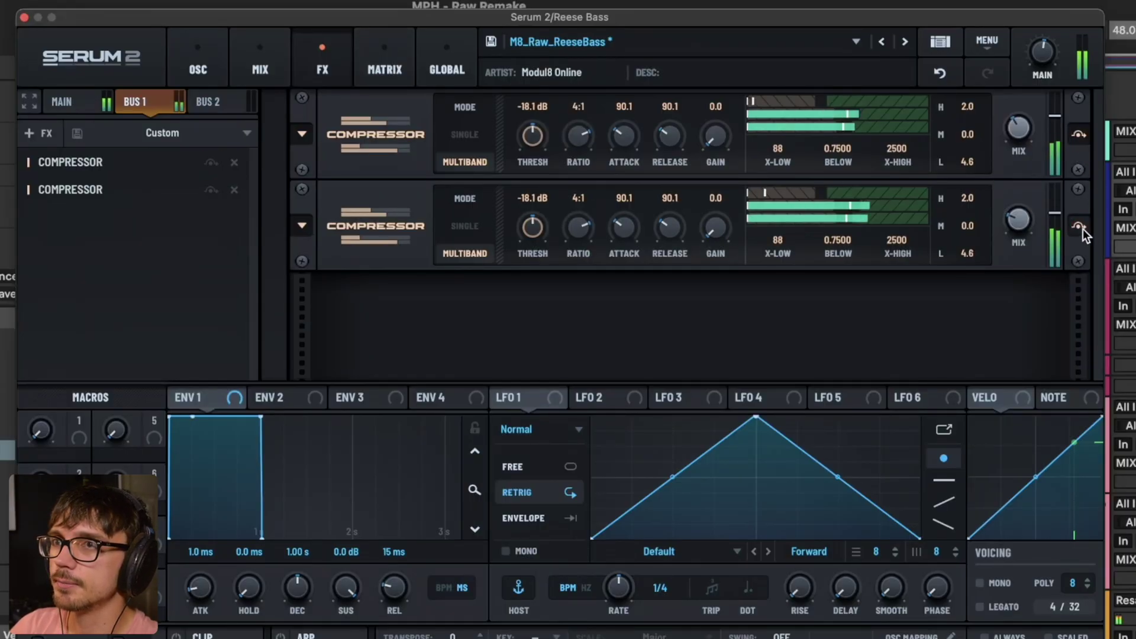
left_click(1079, 225)
left_click(1079, 134)
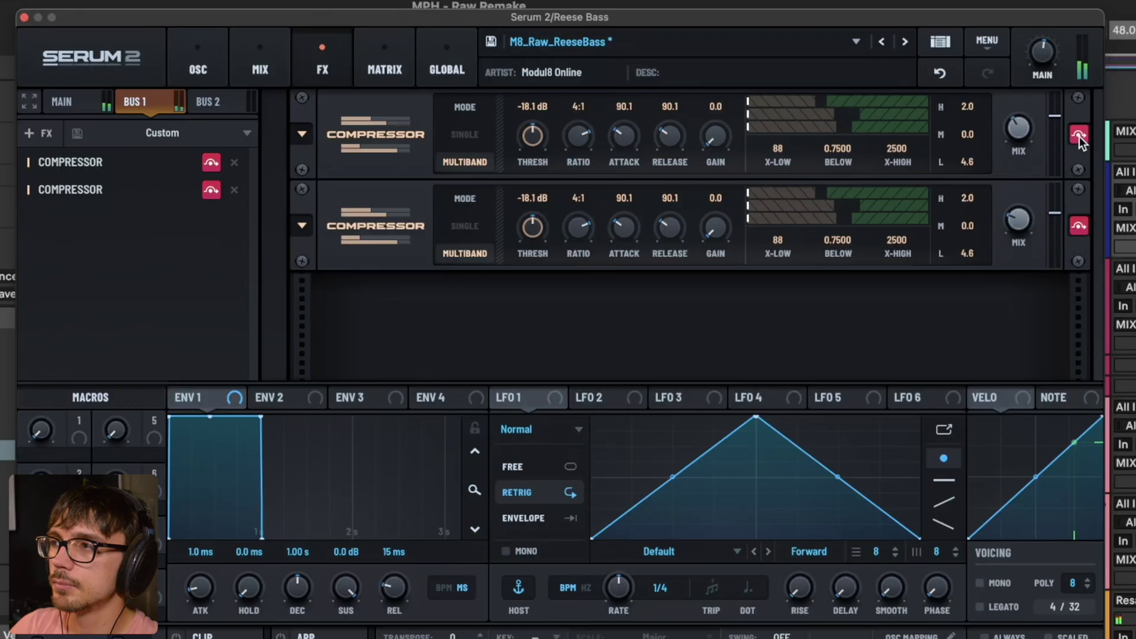
left_click(1079, 134)
left_click(1080, 226)
Step: Check the Main bus and Bus 1 effect chains of the Reese Bass patch
left_click(91, 105)
left_click(139, 102)
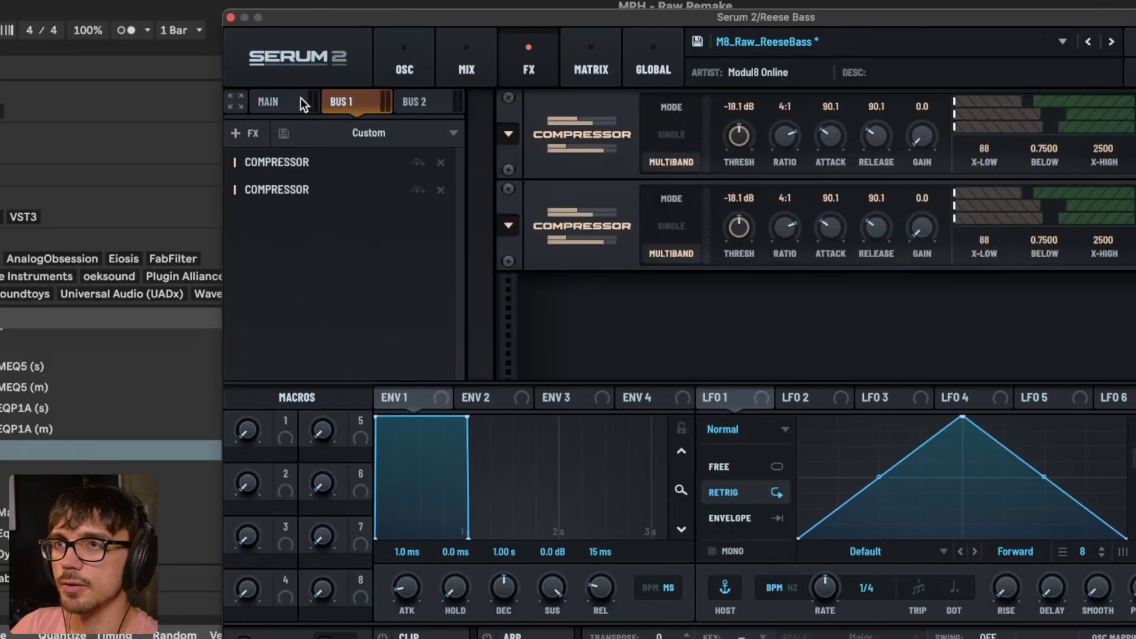
left_click(293, 98)
left_click(345, 99)
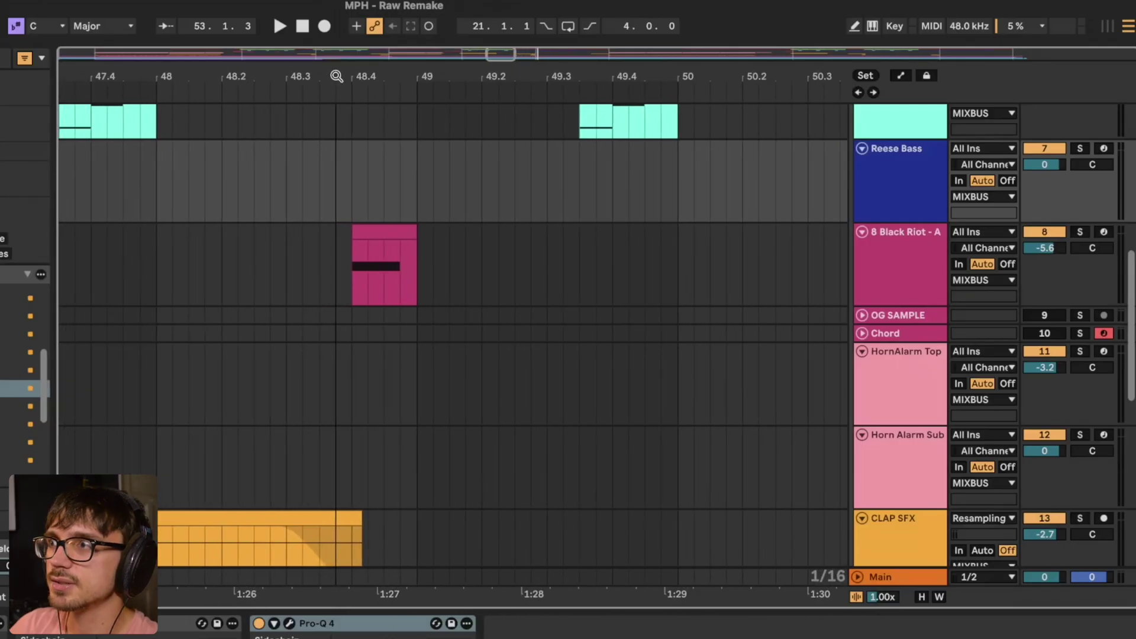
Step: Solo the 8 Black Riot track and play its clip just before bar 49 in Drop 2
left_click(371, 246)
left_click_drag(371, 89, 371, 48)
left_click(1081, 232)
key("space")
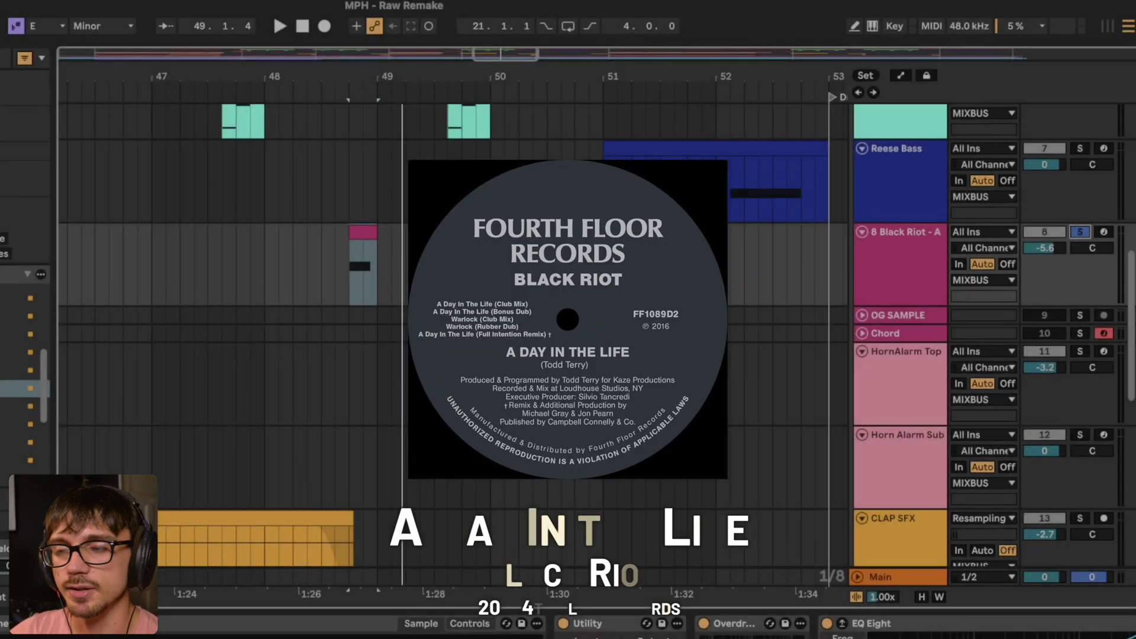
left_click_drag(418, 88, 220, 73)
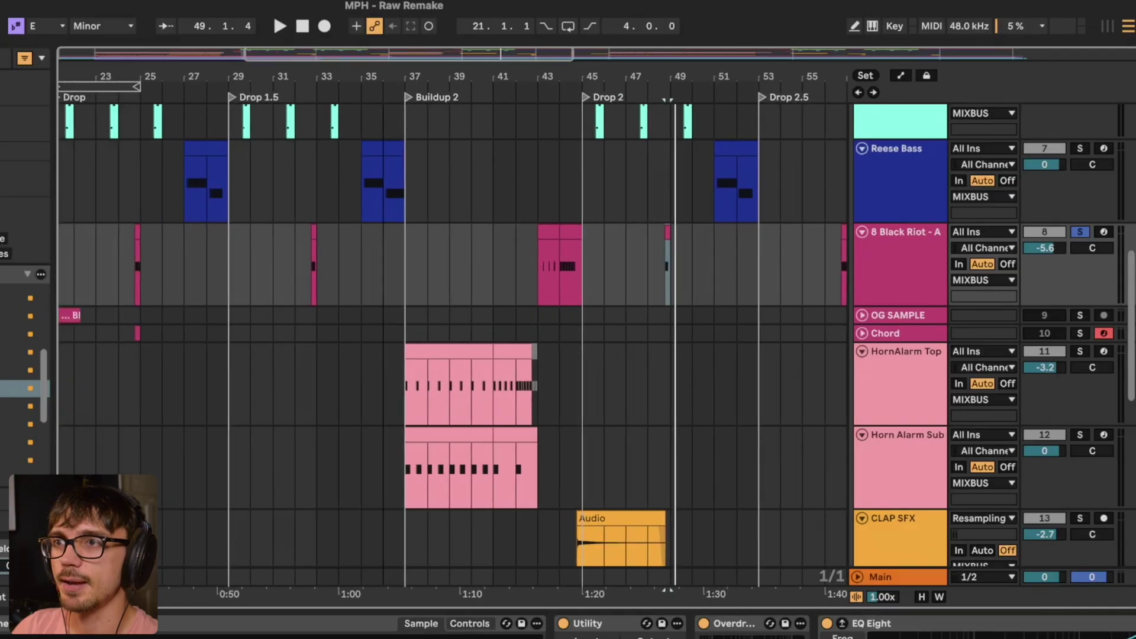
Step: Play the original Black Riot sample clip from bar 20 on the OG SAMPLE track and check the sampler's detune control
left_click_drag(385, 73, 421, 73)
left_click_drag(96, 73, 166, 114)
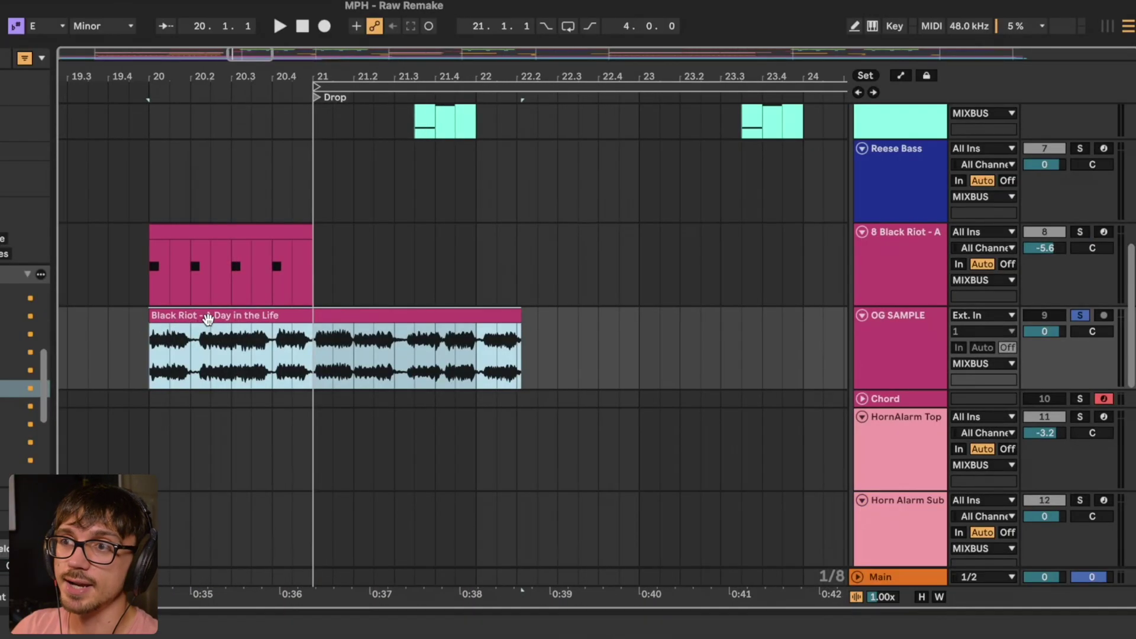
key("space")
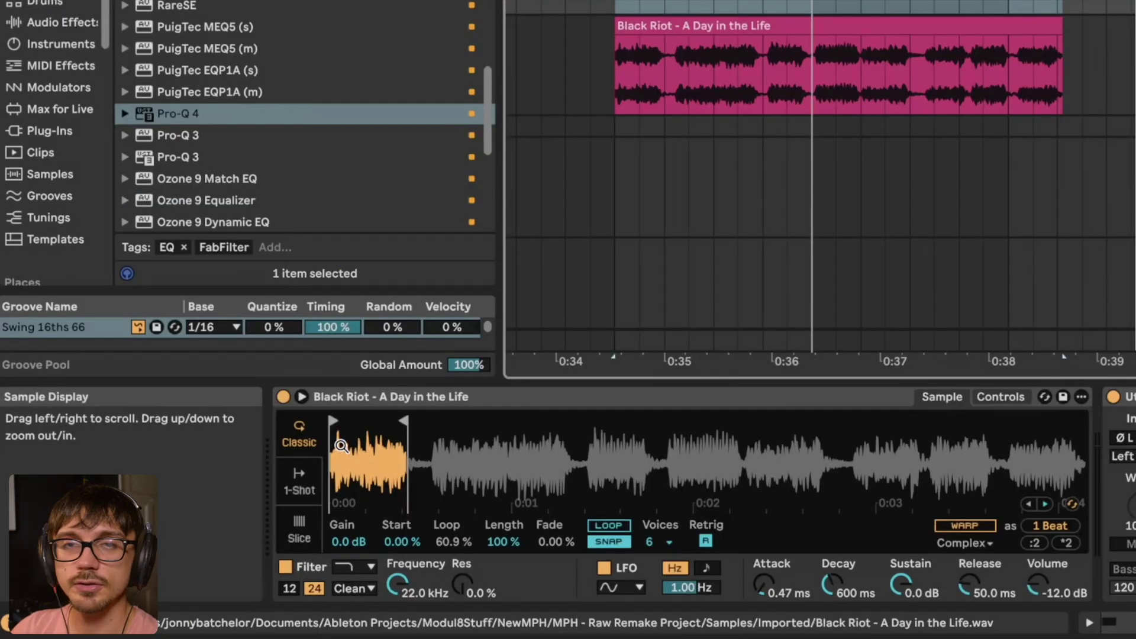
left_click(1000, 397)
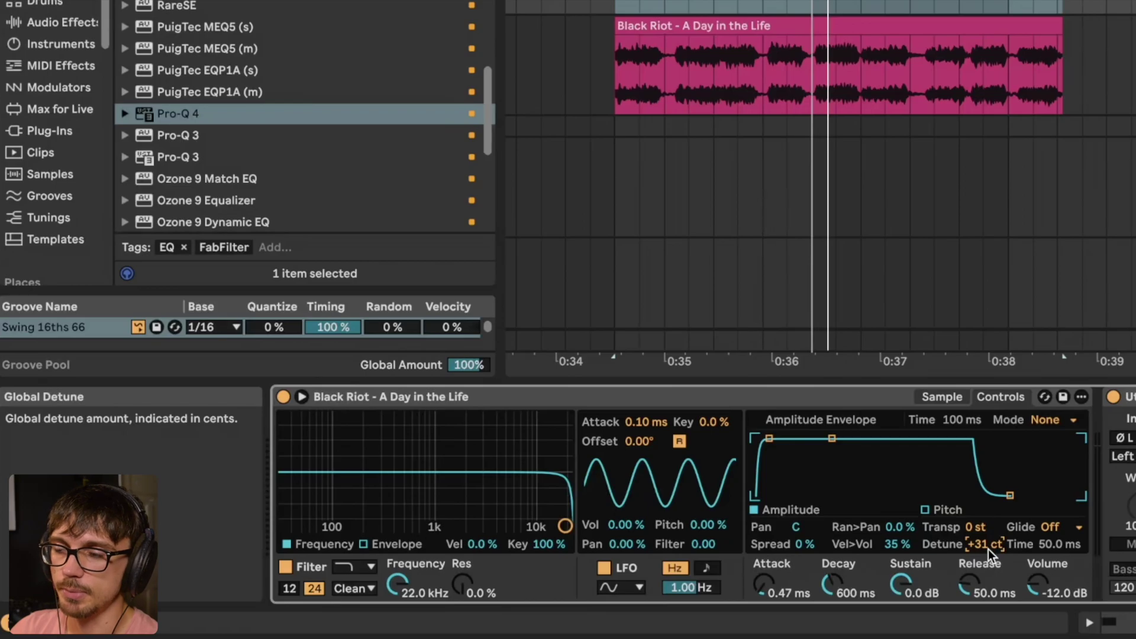
left_click(946, 397)
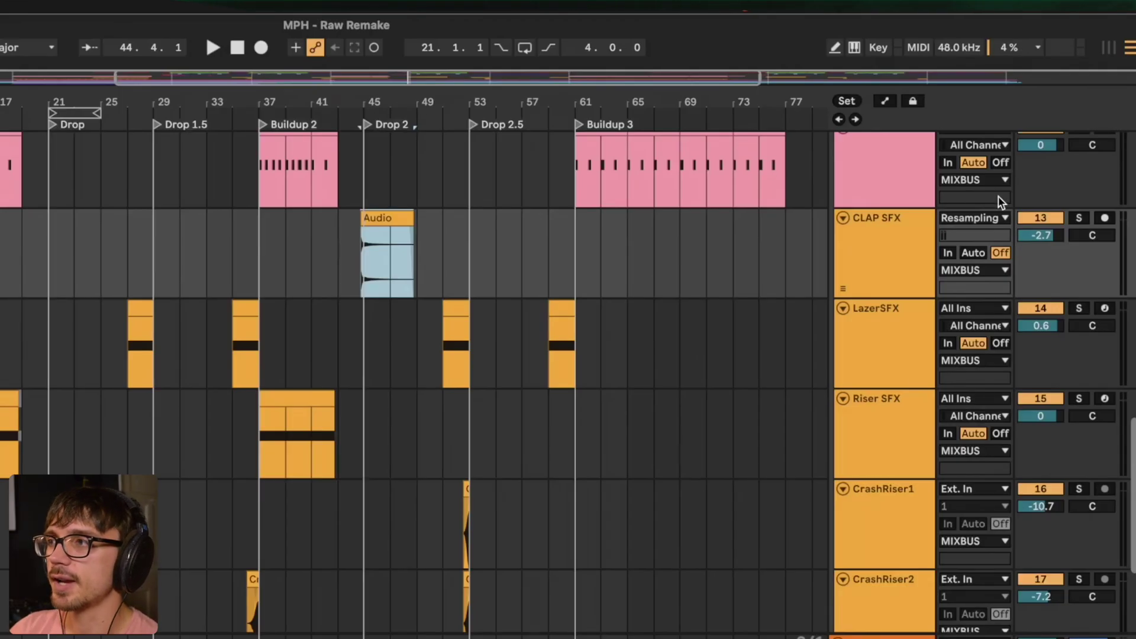
Step: Solo the CLAP SFX track and play its audio clip at the start of Drop 2
left_click(1079, 218)
left_click_drag(384, 97, 217, 102)
key("space")
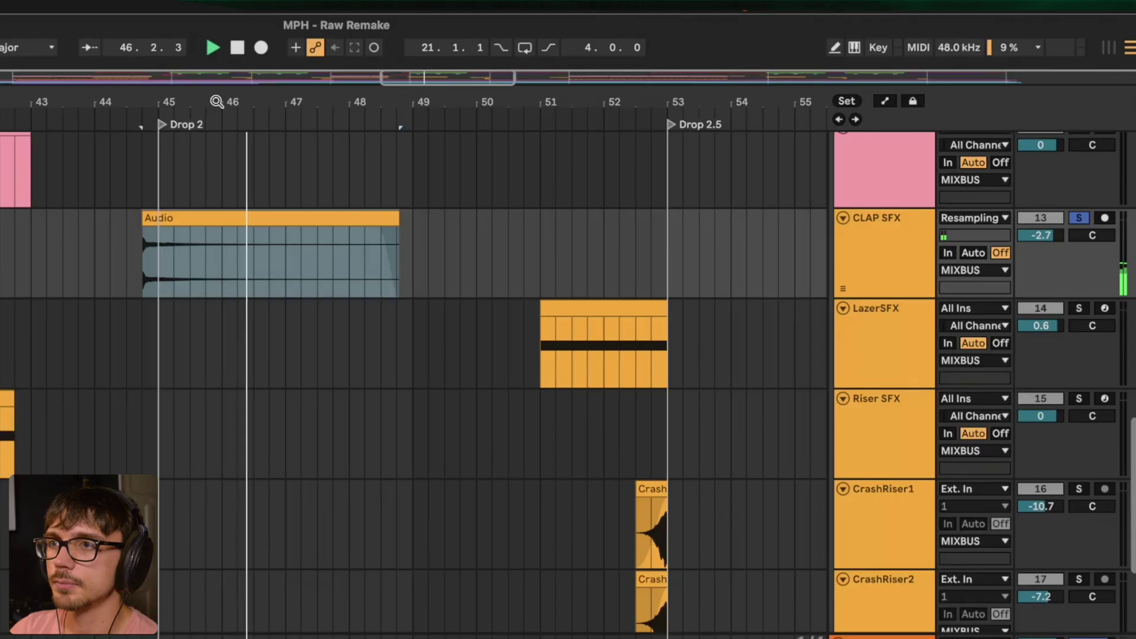
key("space")
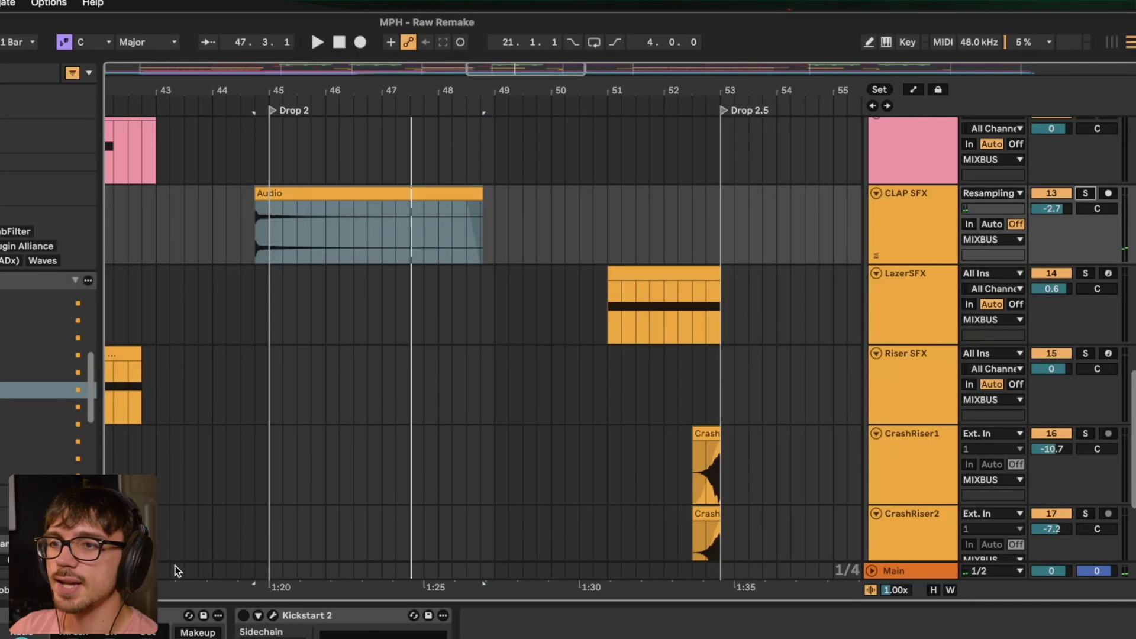
Step: Play the transition into Drop 2 from around bar 43 without solo to hear CLAP SFX in the mix, and select its clip
left_click(79, 271)
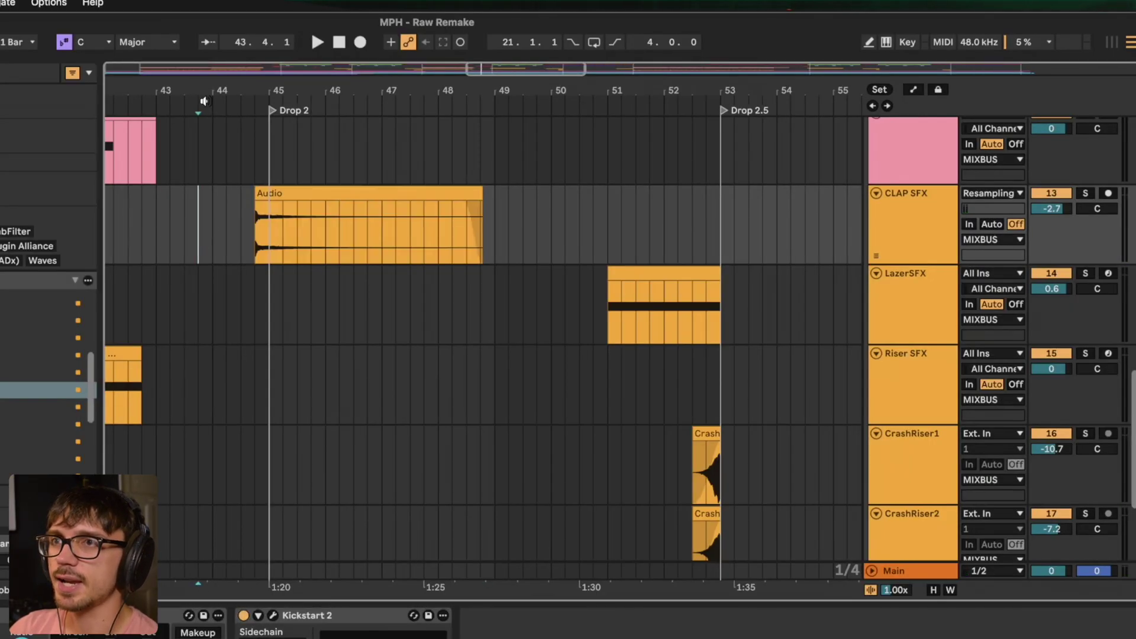
left_click_drag(203, 101, 223, 109)
left_click(213, 203)
key("space")
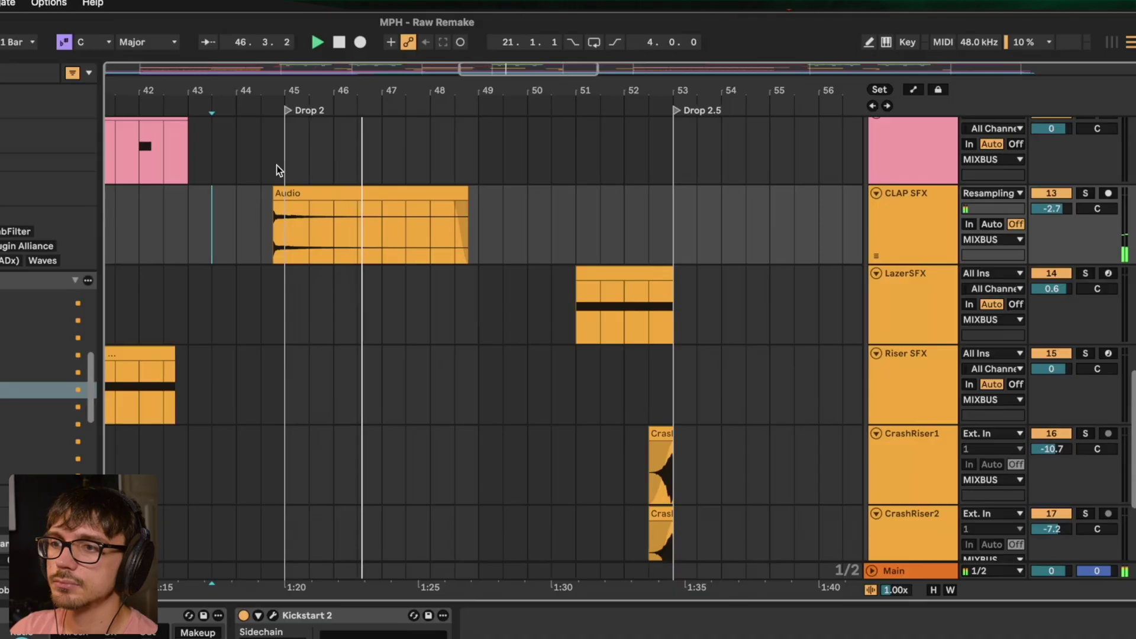
left_click(284, 193)
key("space")
Step: Copy the last Main Kit clip before Buildup 3 to bar 62
scroll(906, 205, "up", 10)
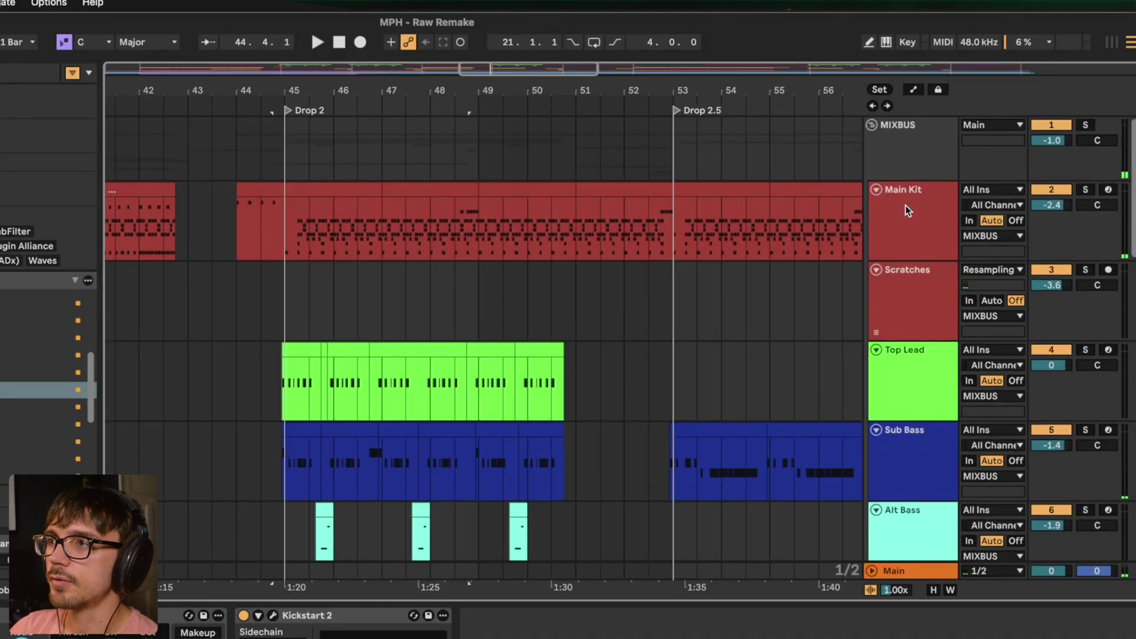
left_click(906, 204)
scroll(239, 218, "right", 10)
left_click(238, 218, "shift")
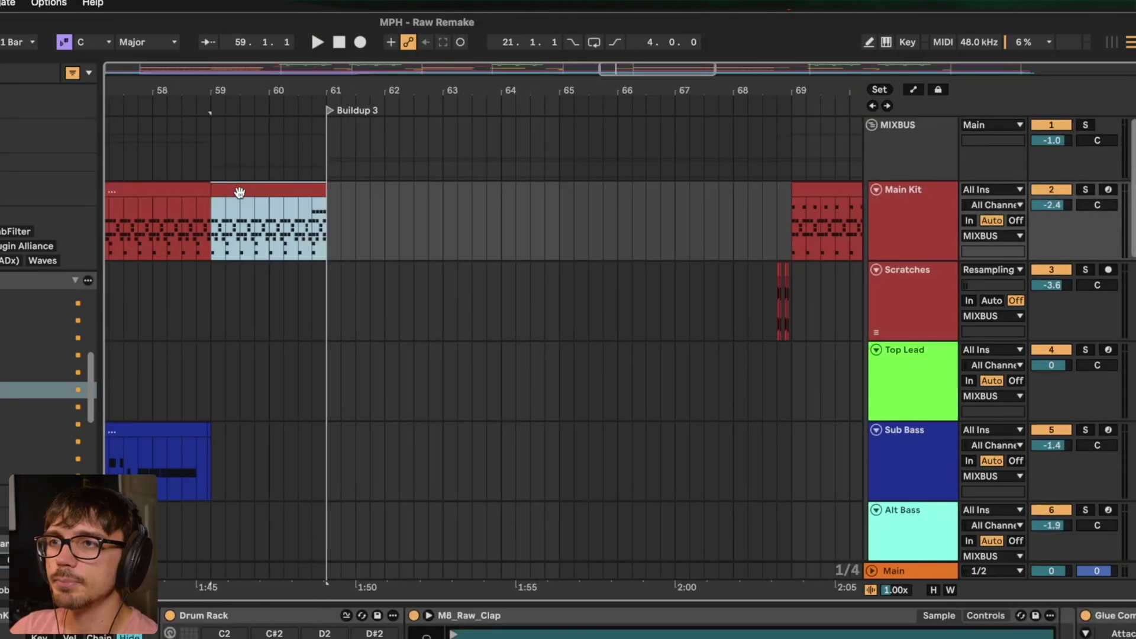
left_click_drag(239, 188, 418, 190)
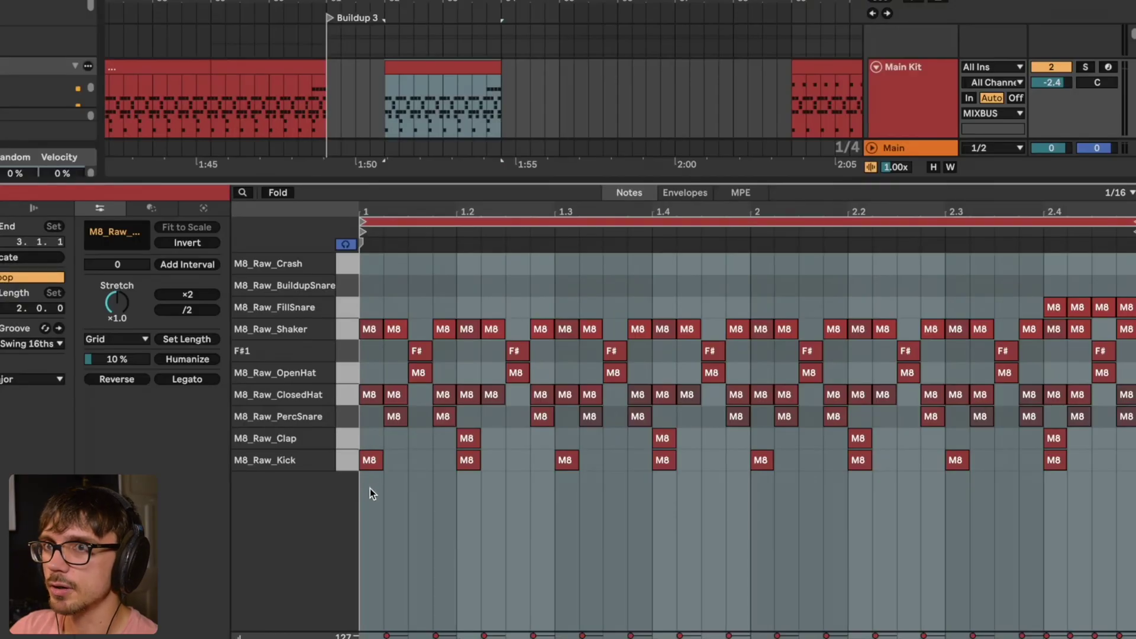
Step: Delete all notes in the copied Main Kit clip except the M8_Raw_Clap note at beat 1.2
left_click_drag(363, 256, 448, 490)
key("Delete")
key("space")
left_click_drag(449, 300, 1129, 424)
key("Delete")
left_click_drag(1099, 491, 465, 459)
left_click(432, 482)
Step: Solo the Main Kit track and play the clap-only clip at bar 62
left_click(398, 119)
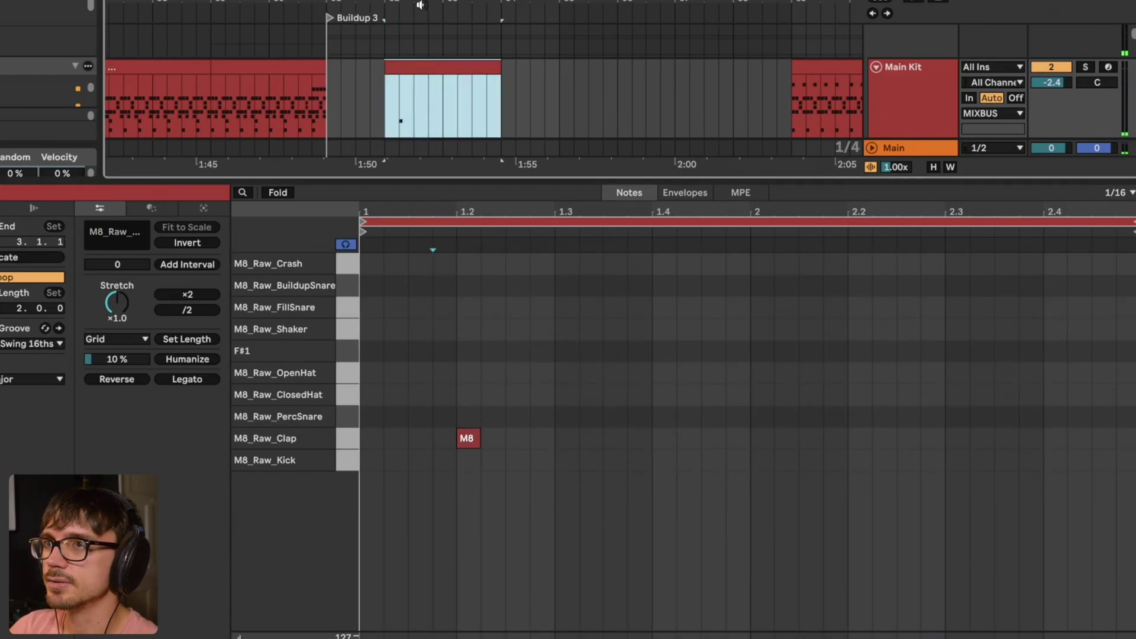
left_click_drag(541, 5, 558, 15)
left_click(1086, 67)
key("space")
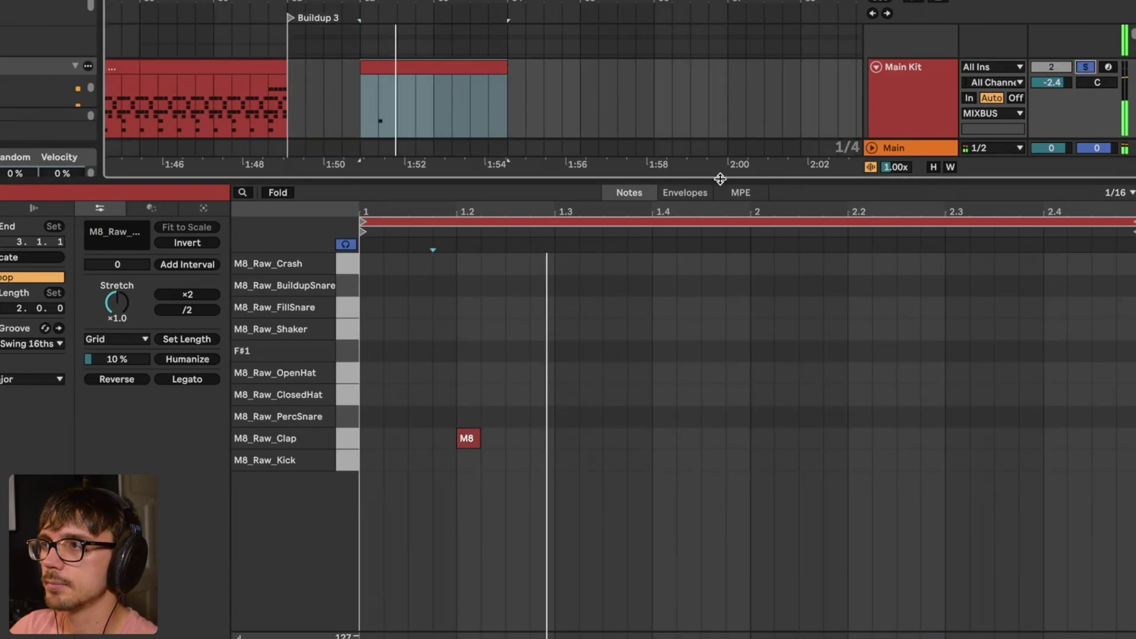
Step: Show the ValhallaRoom reverb at the end of the Main Kit chain and examine its mix and decay settings
double_click(913, 112)
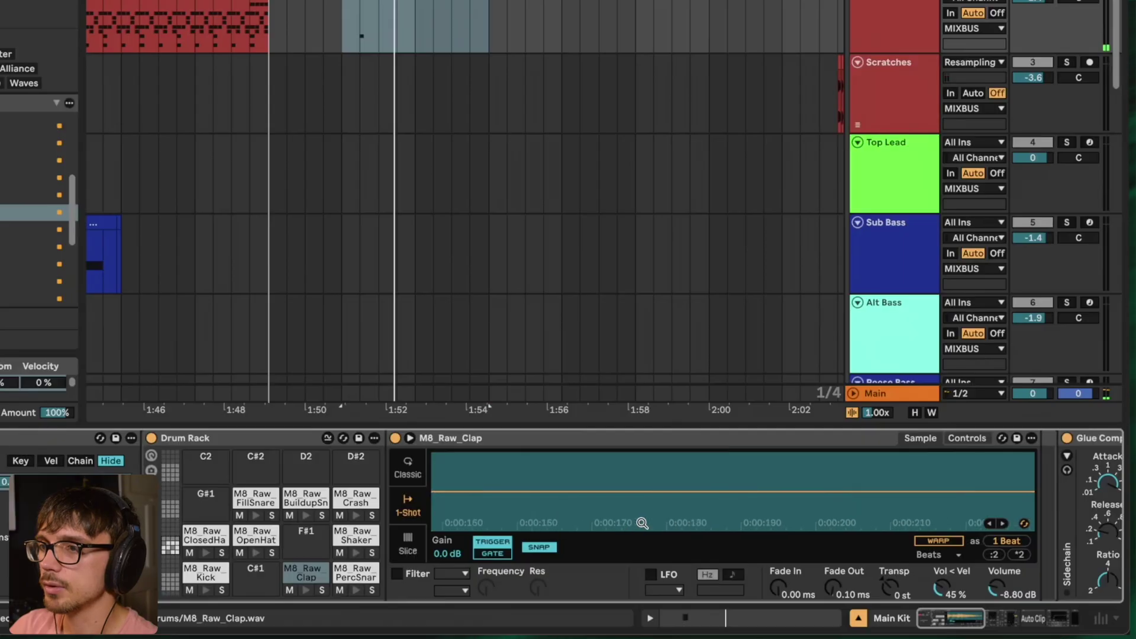
left_click(1045, 618)
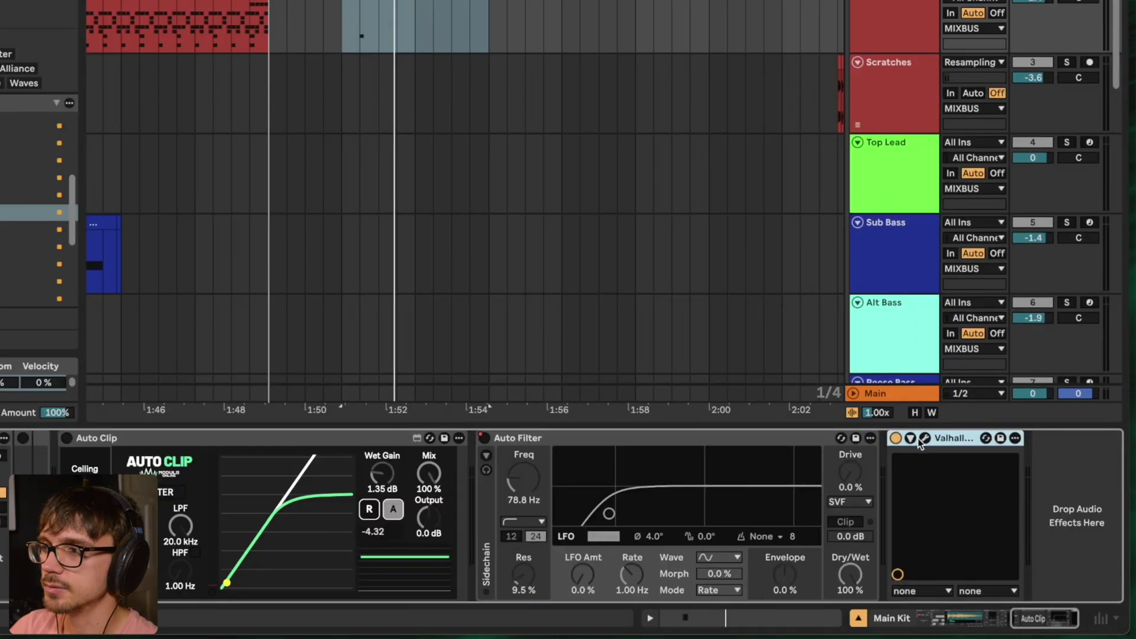
left_click(925, 438)
left_click_drag(514, 289, 429, 56)
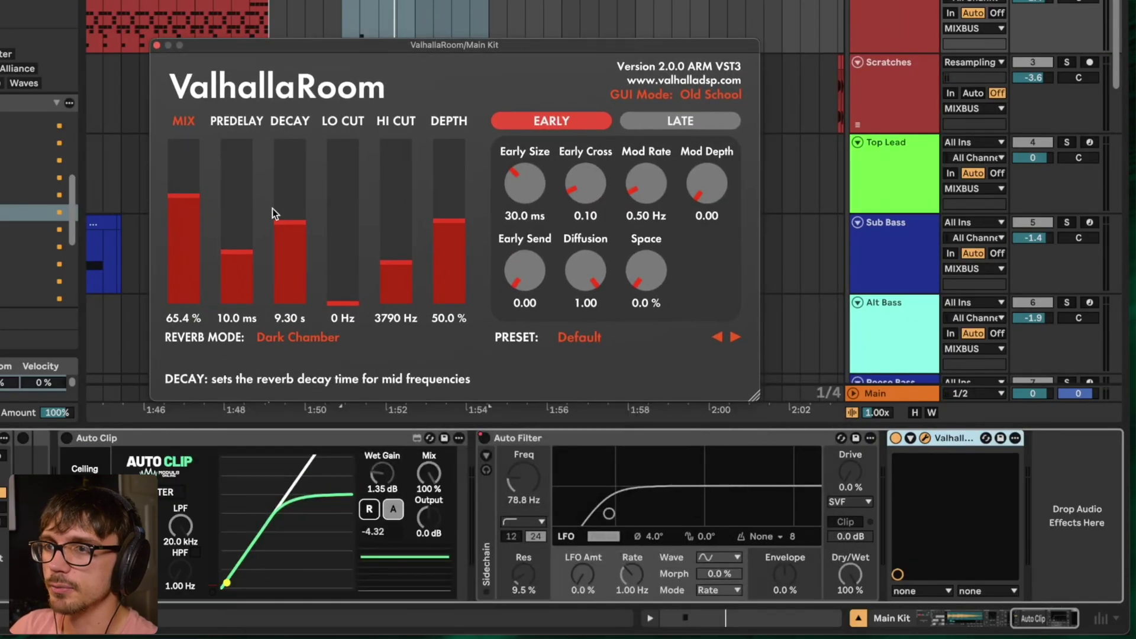
left_click(158, 46)
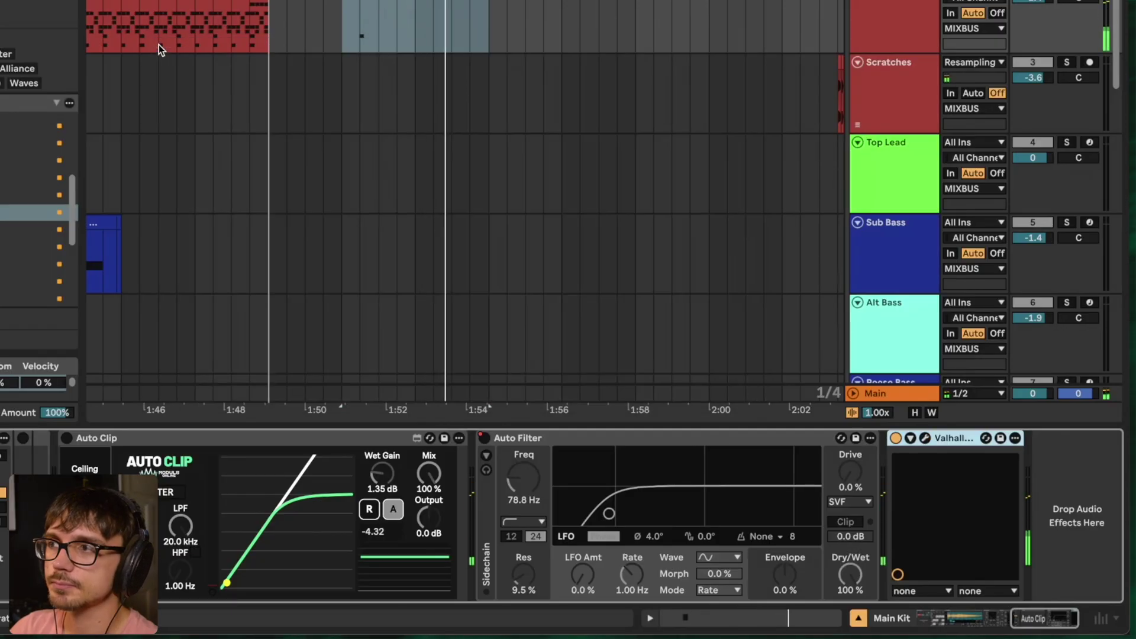
Step: Try to bounce the clap-only Main Kit clip at bar 62 to a new track
right_click(876, 154)
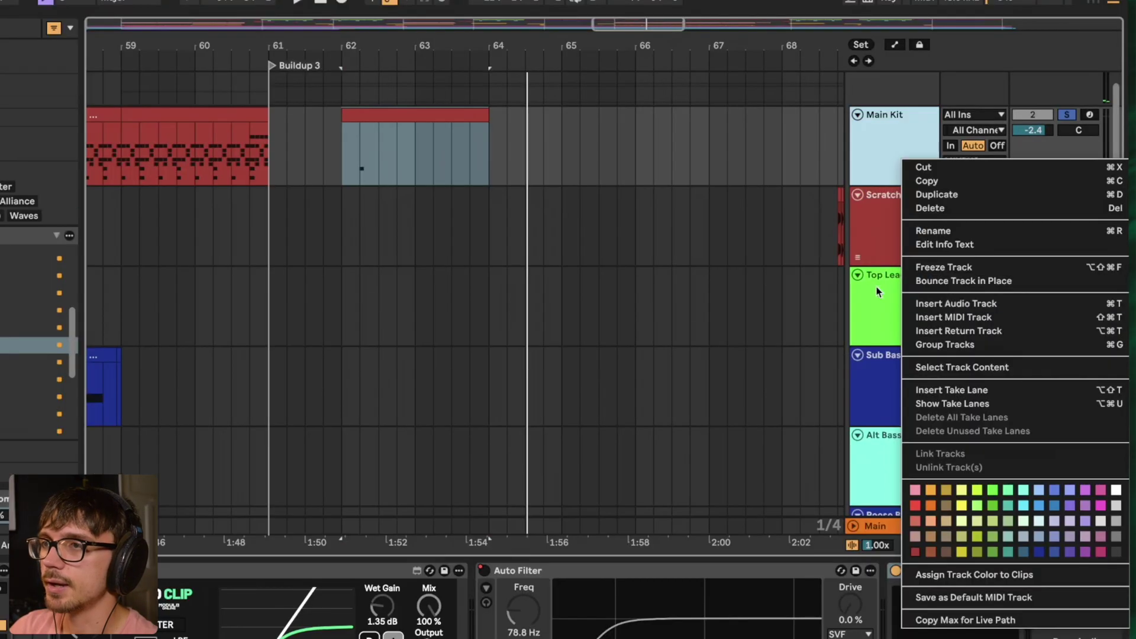
left_click(839, 174)
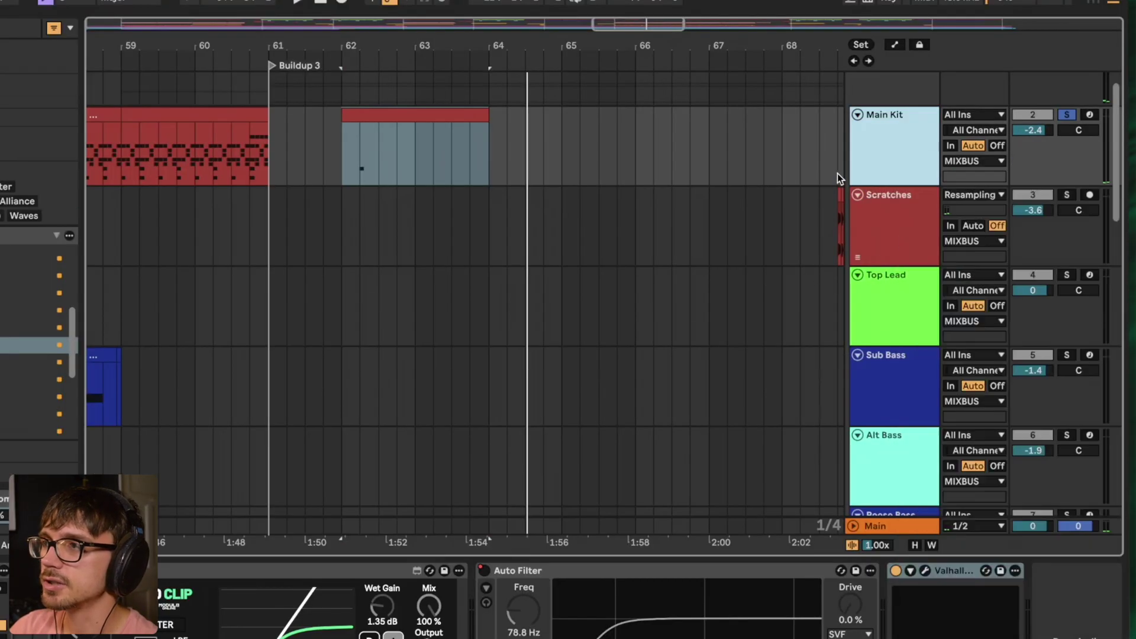
right_click(873, 195)
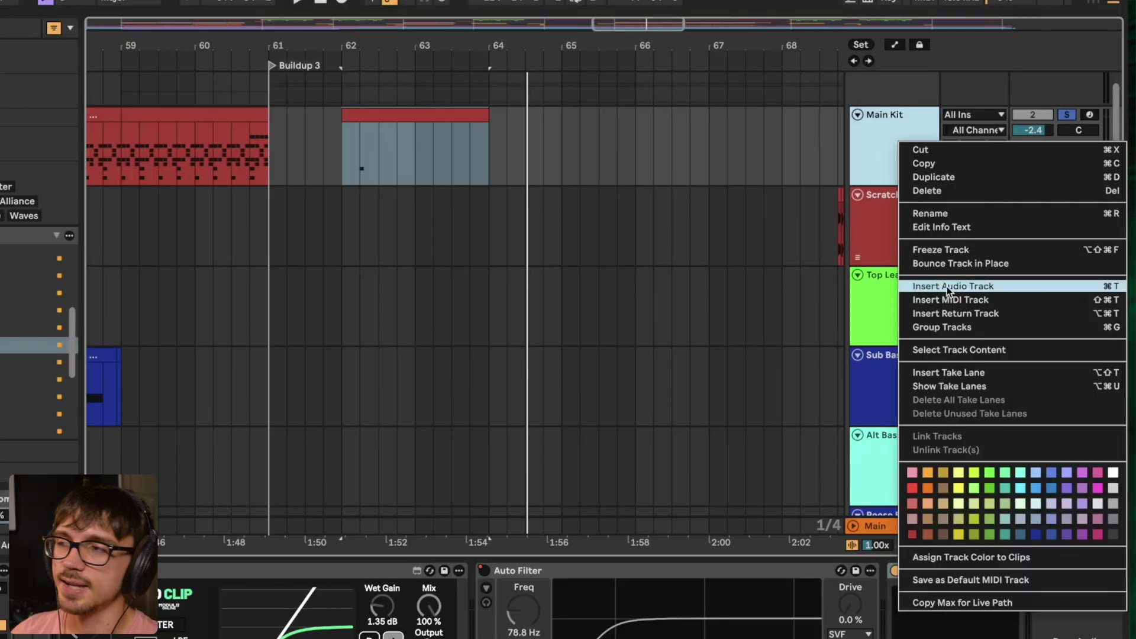
left_click(633, 144)
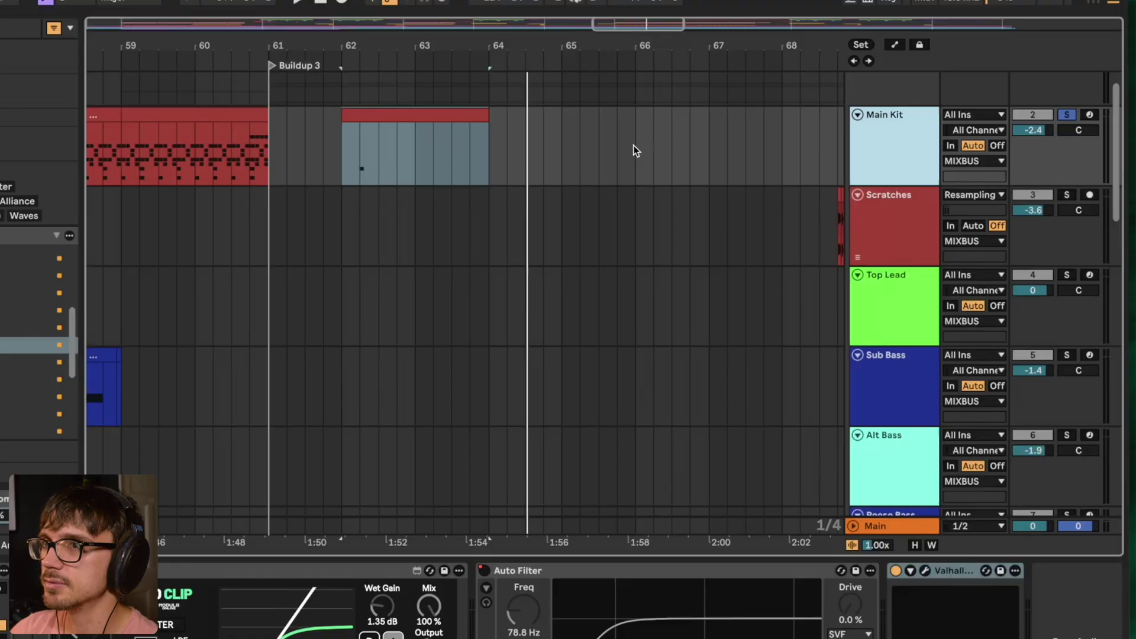
left_click(442, 113)
right_click(441, 113)
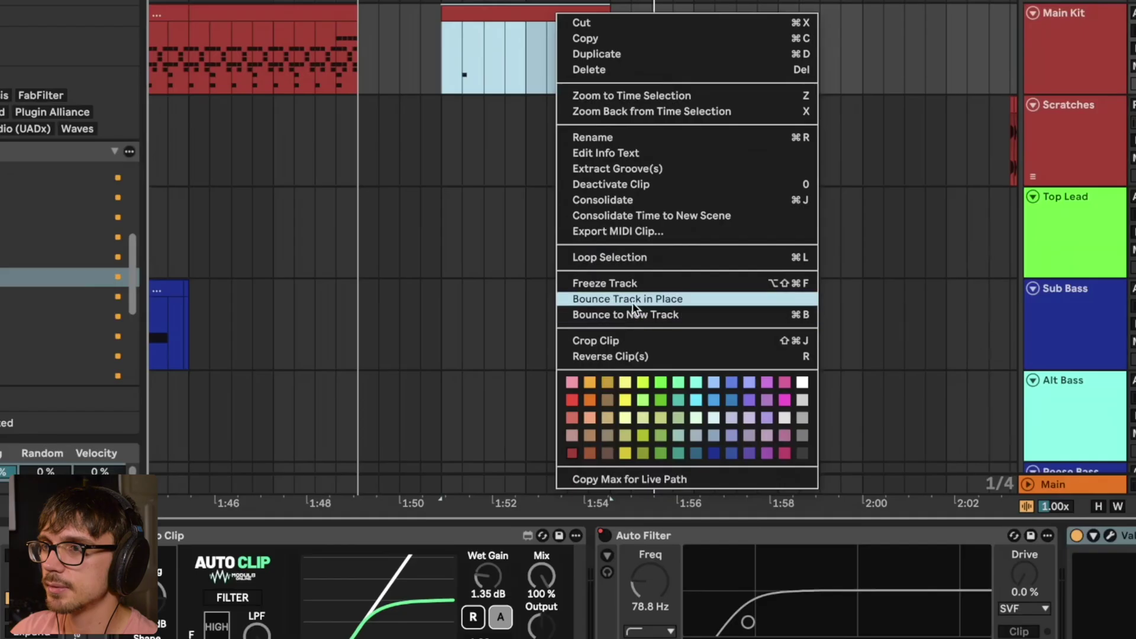
left_click(503, 364)
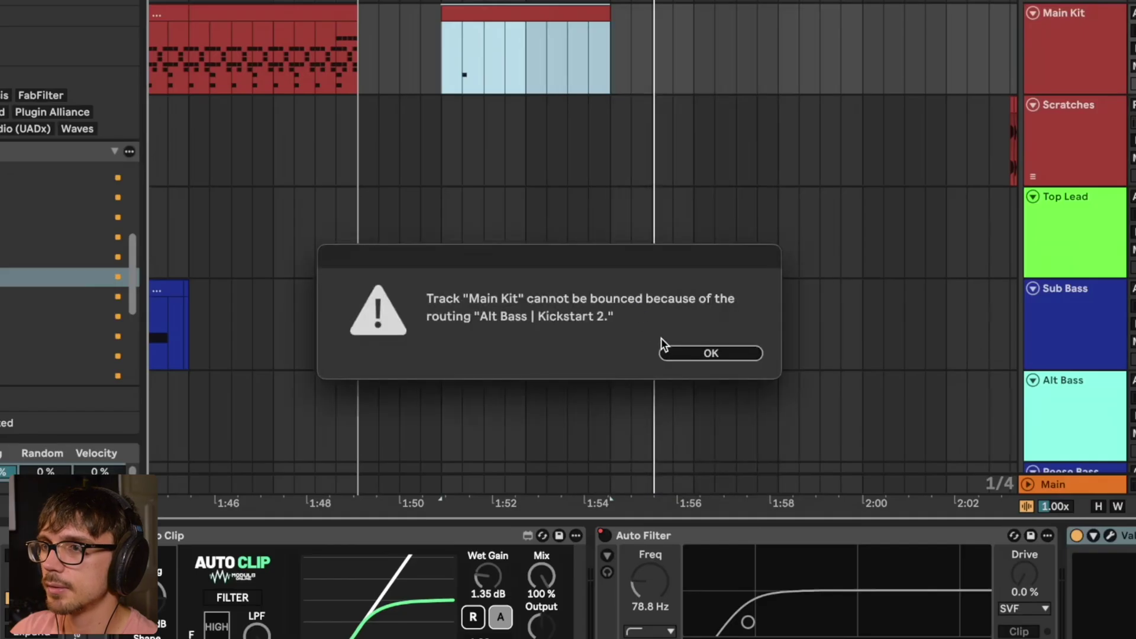
left_click(683, 355)
right_click(477, 12)
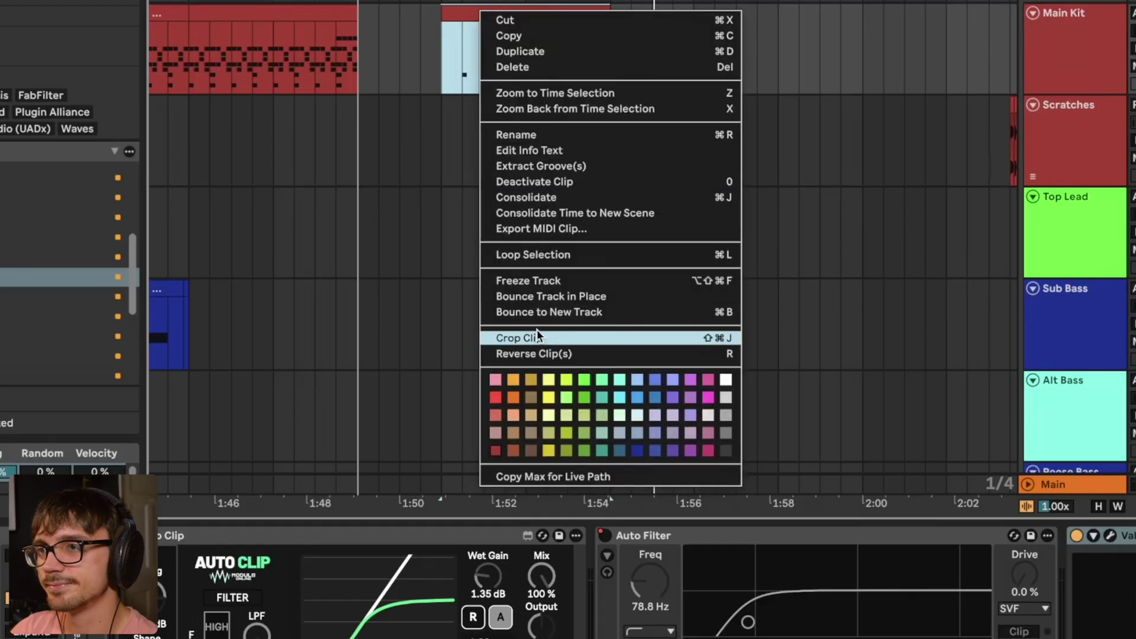
left_click(550, 313)
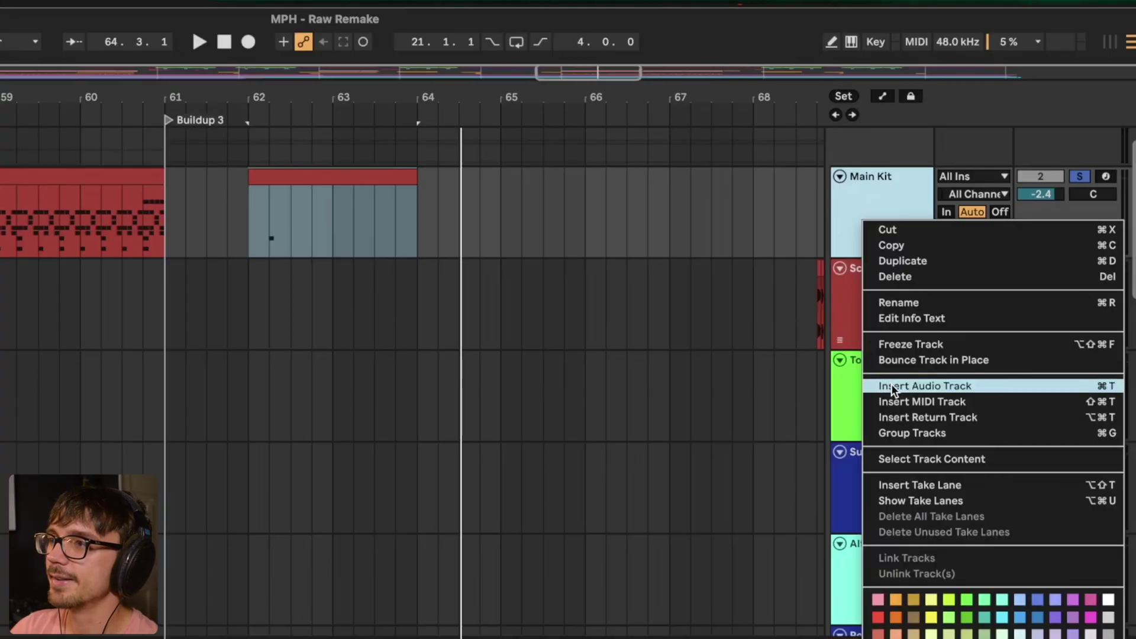
Step: Insert an audio track below Main Kit, set its input to Resampling, and arm it for recording
left_click(891, 386)
left_click(973, 269)
left_click(982, 322)
left_click(1105, 268)
Step: Record the reverberated clap from bar 62 to about bar 65 onto the new audio track
left_click(243, 292)
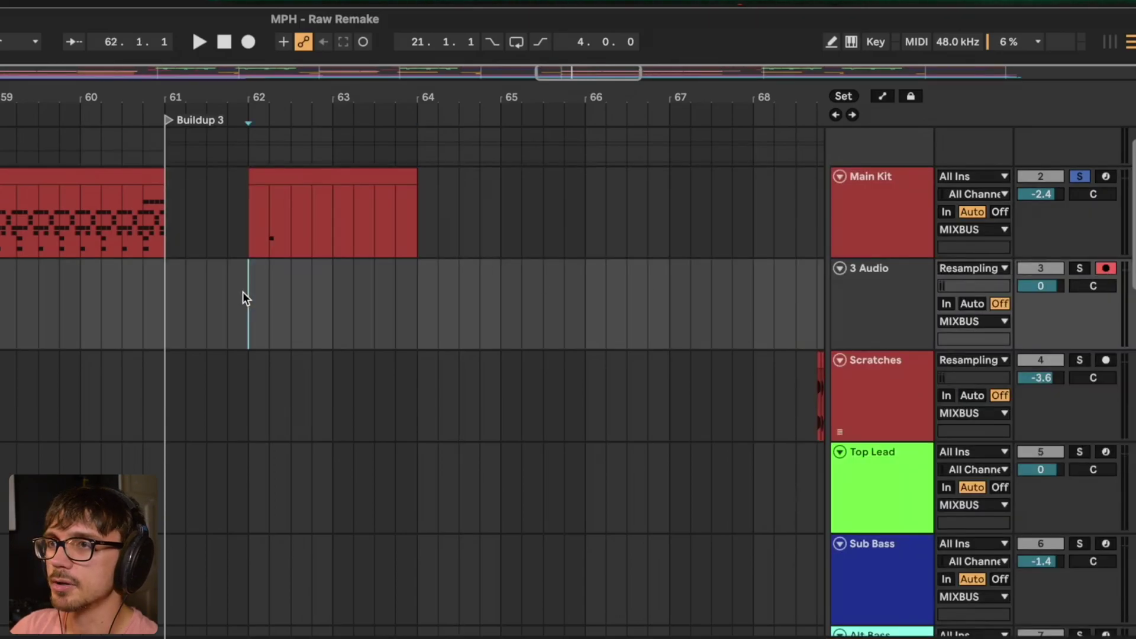
left_click(253, 42)
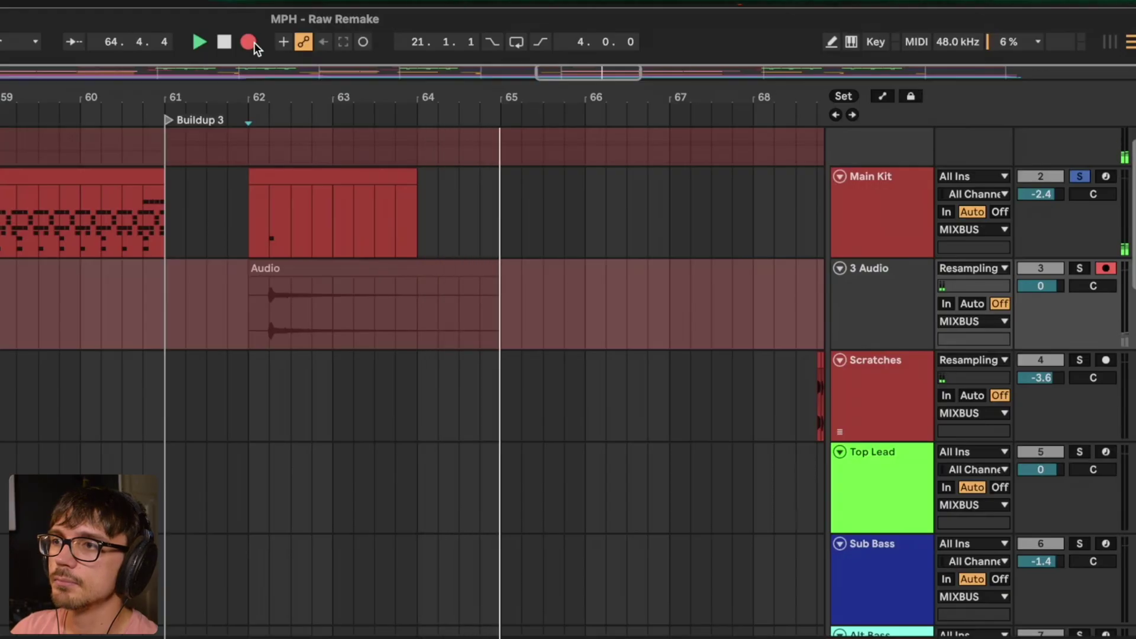
key("space")
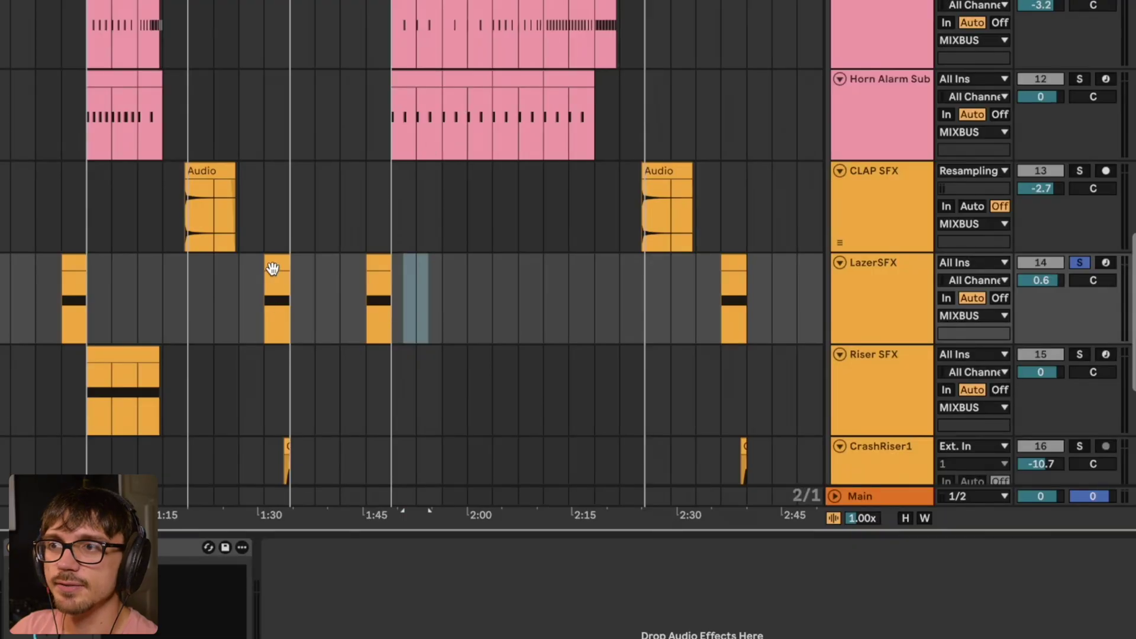
Step: Zoom in on the LazerSFX clip before Drop 2.5, and close the Riser SFX track's Serum 2 window
left_click(274, 264)
key("z")
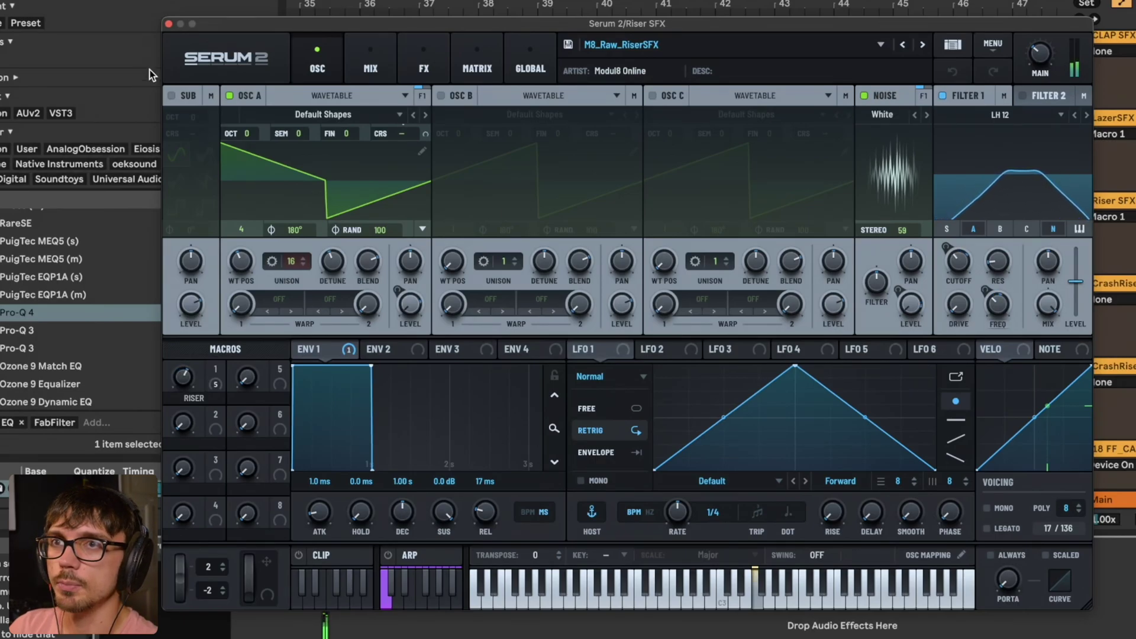
left_click(169, 24)
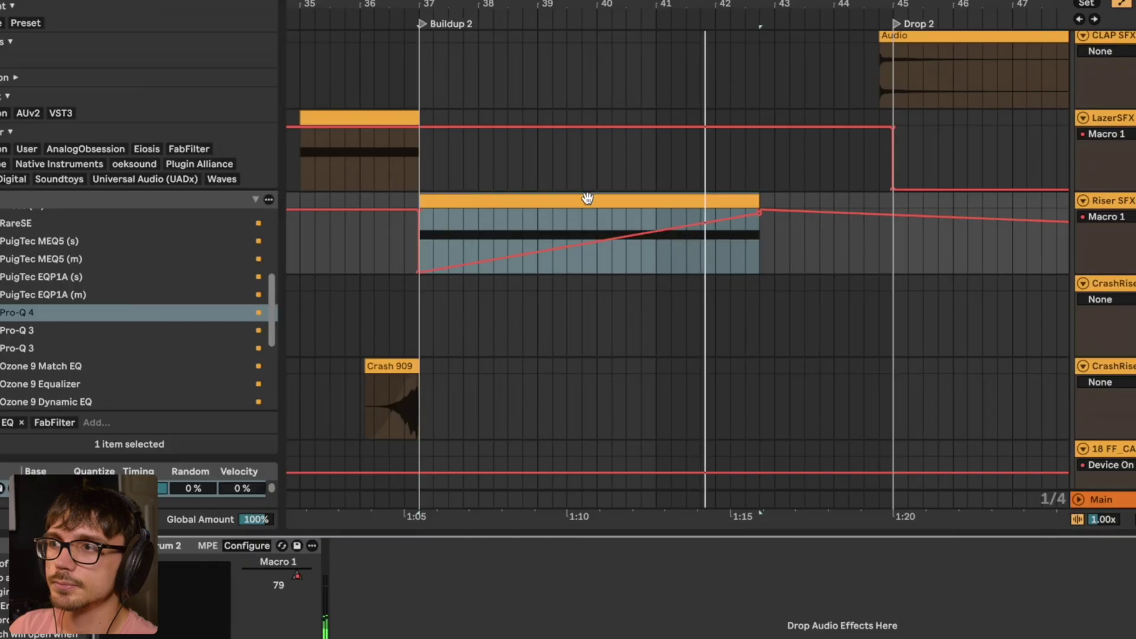
Step: Try a dip in the Riser SFX Macro 1 automation near the end of Buildup 2, play it, and undo the change
left_click(547, 261)
key("space")
left_click_drag(713, 221, 700, 272)
left_click(508, 220)
key("space")
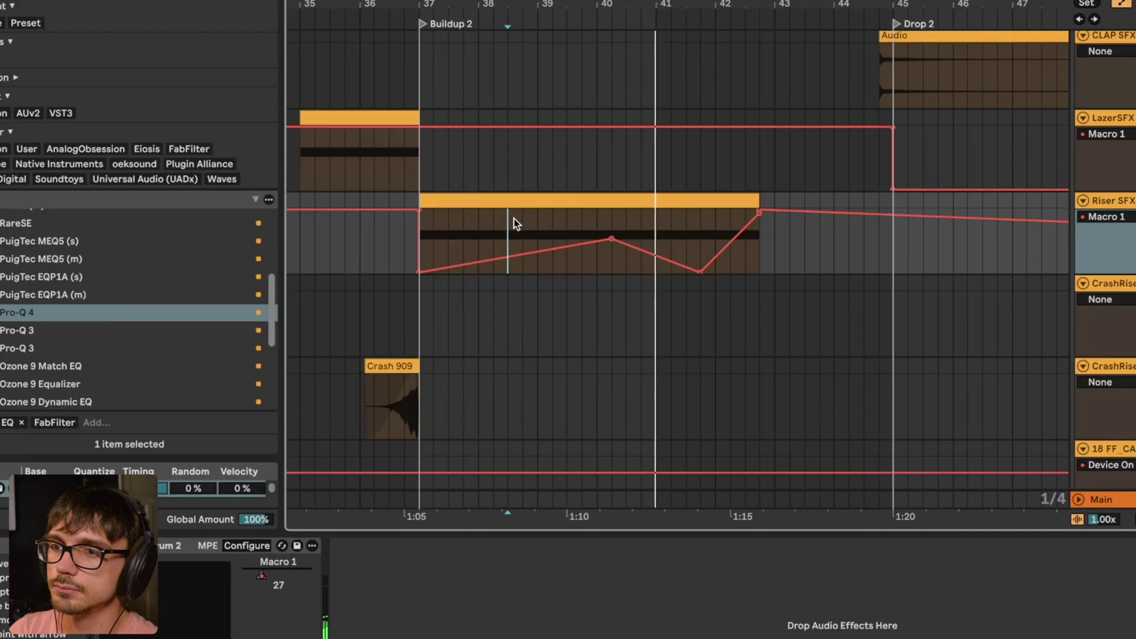
key("super+z")
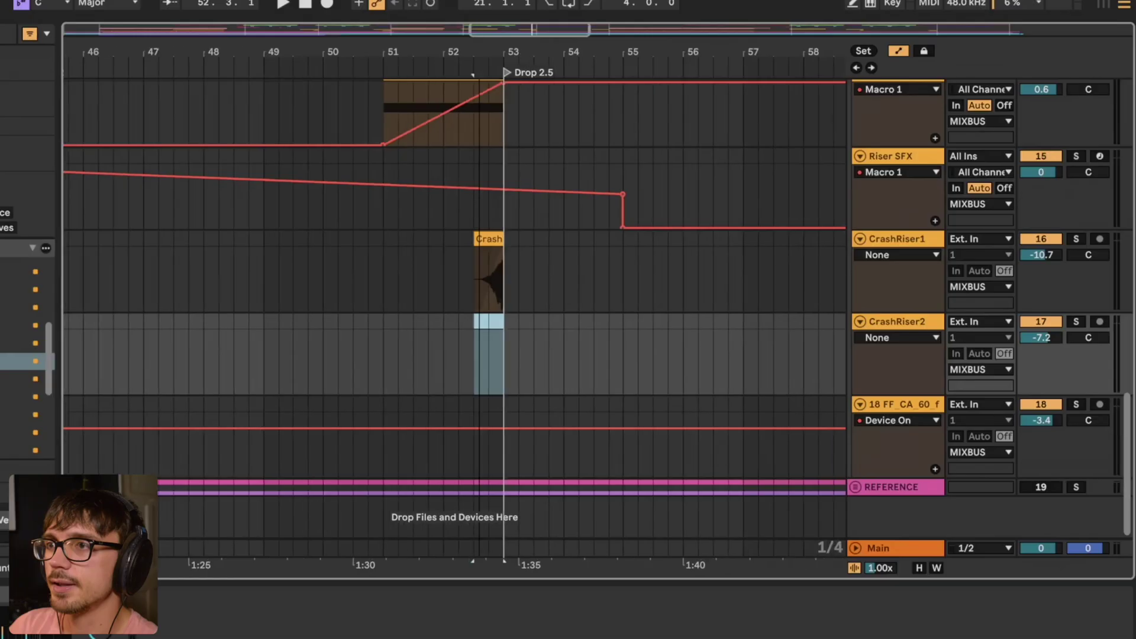
Step: Hide the automation, solo CrashRiser1 to play its crash before Drop 2.5, and select the Crash 909 clip before Buildup 2
mouse_move(477, 53)
left_mouse_down()
mouse_move(478, 29)
mouse_move(456, 55)
mouse_move(519, 89)
left_mouse_up()
left_click(463, 294)
key("a")
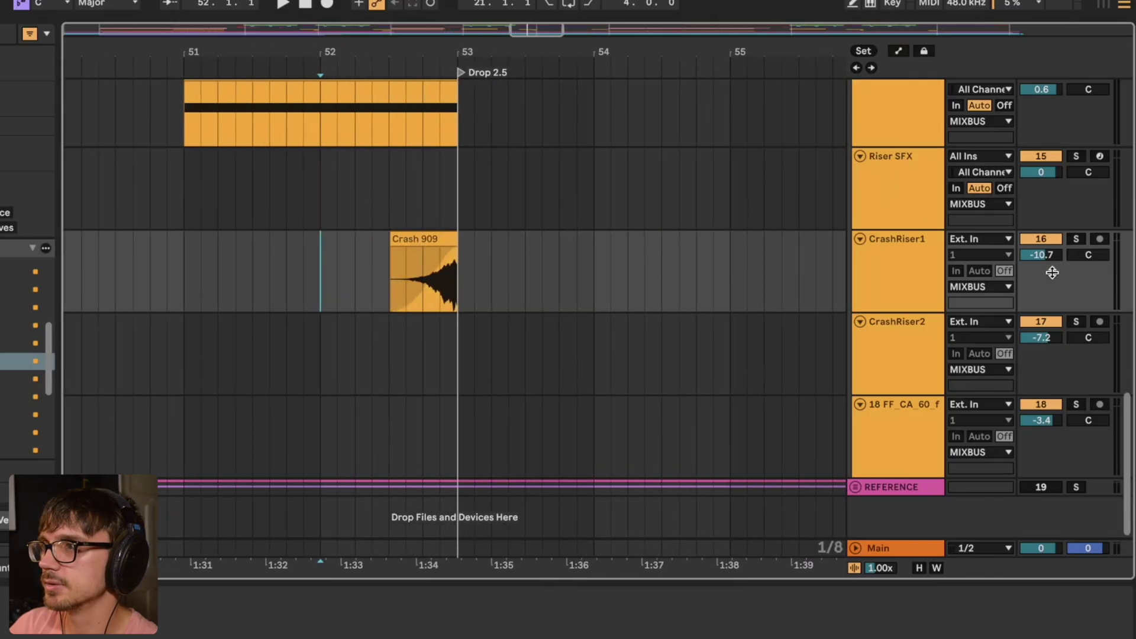
left_click(1075, 239)
key("space")
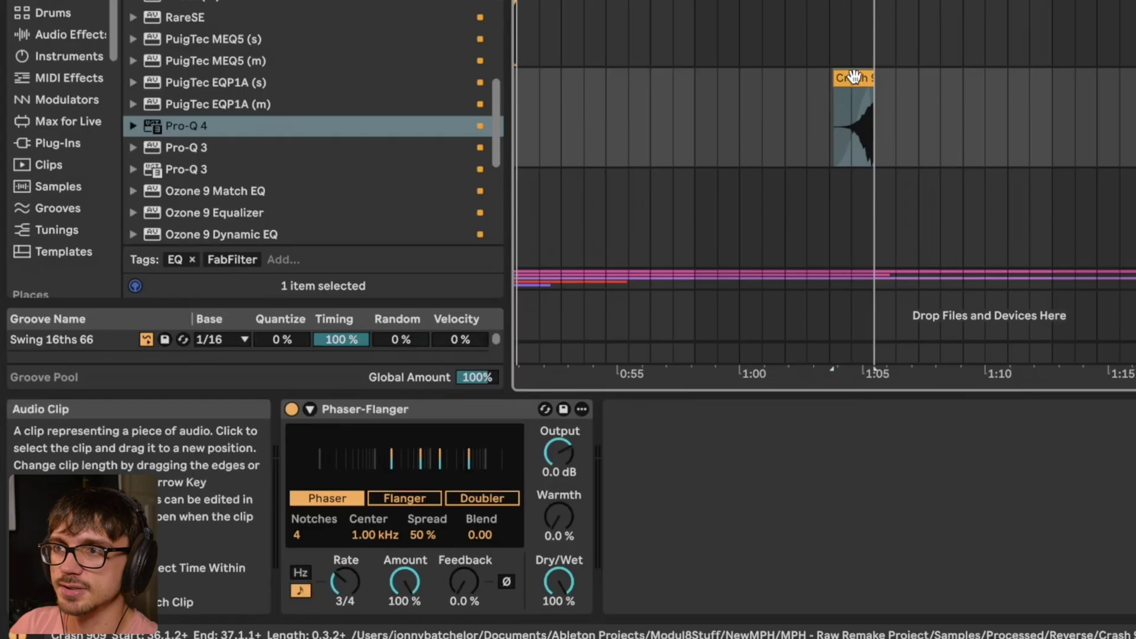
left_click(859, 77)
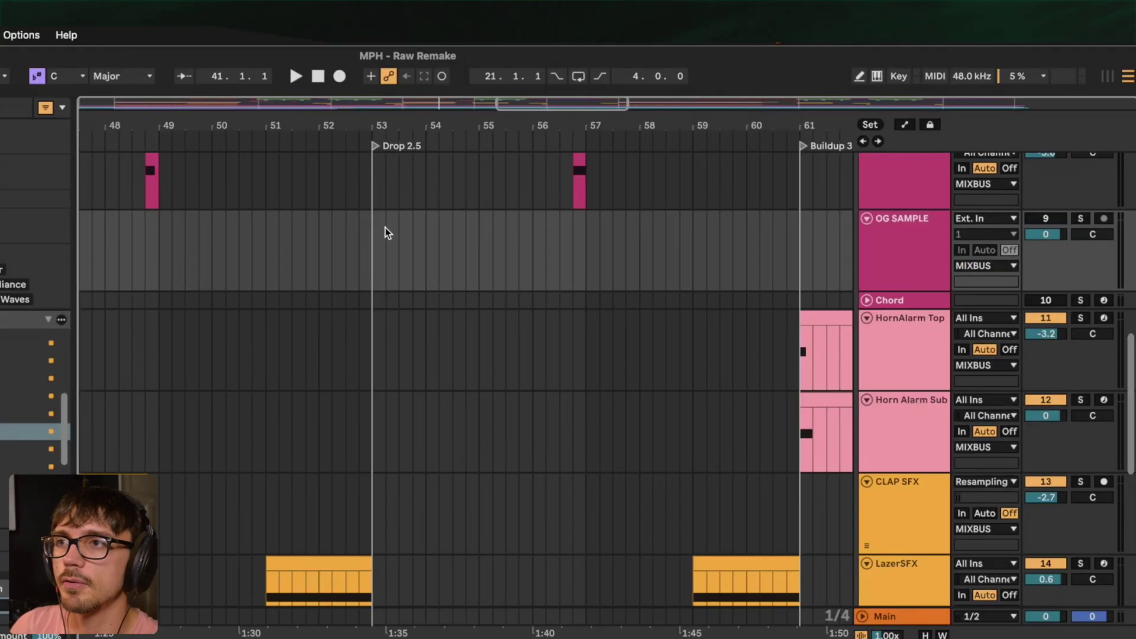
Step: Place the playback position at Drop 2.5 and view the whole arrangement from Buildup 1 onward
scroll(383, 231, "up", 5)
left_click(377, 357)
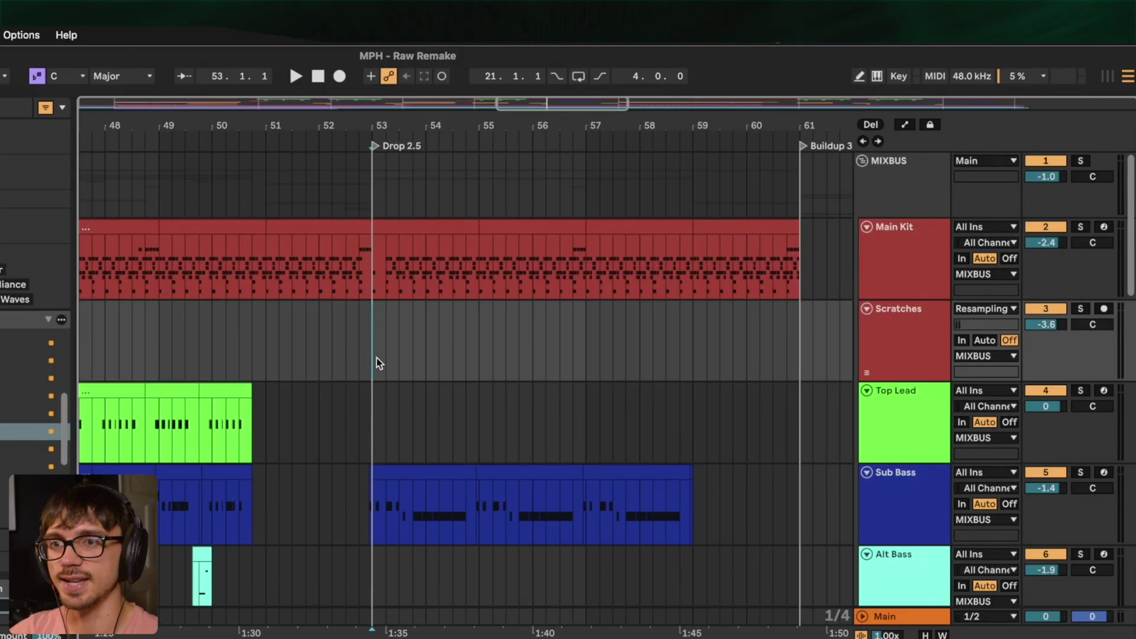
left_click_drag(330, 99, 324, 89)
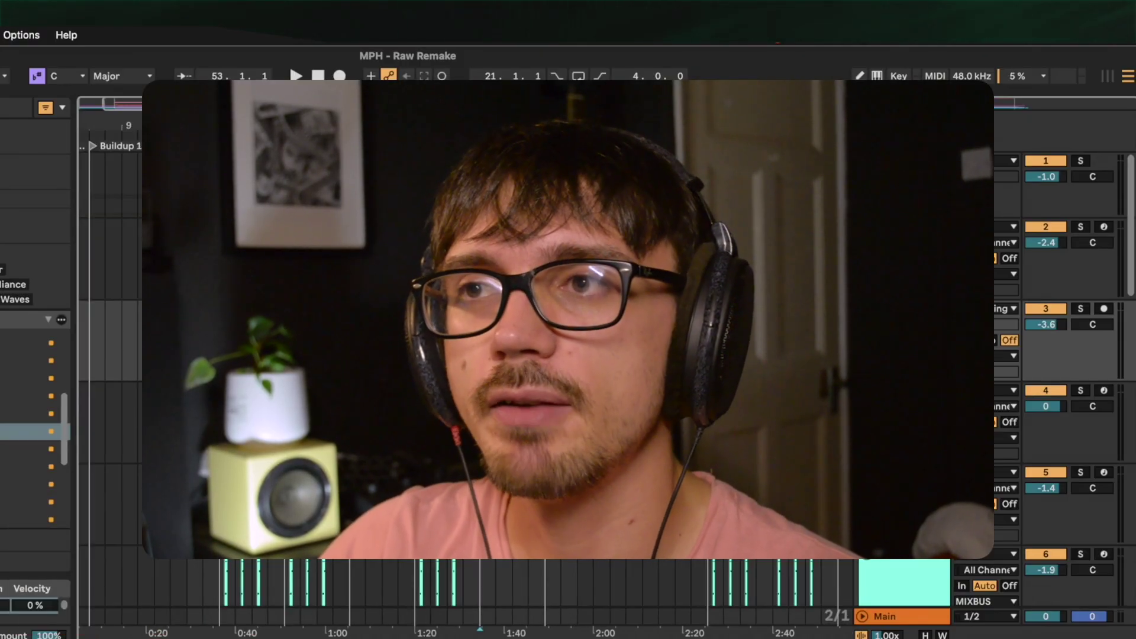